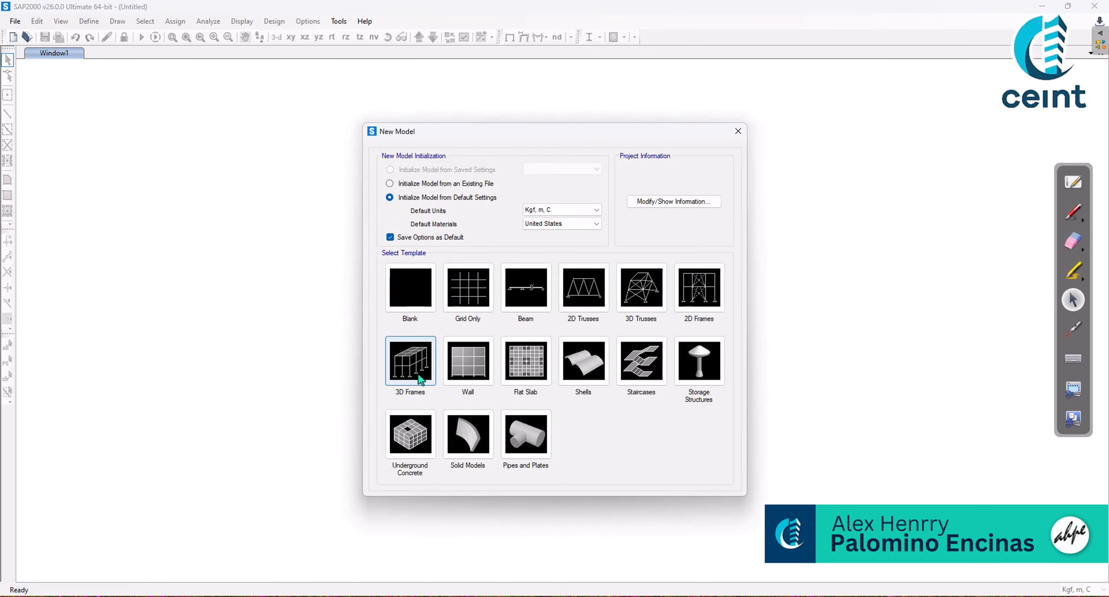
# - Create a new model from the Blank template with default units Kgf, m, C
pyautogui.click(414, 293)
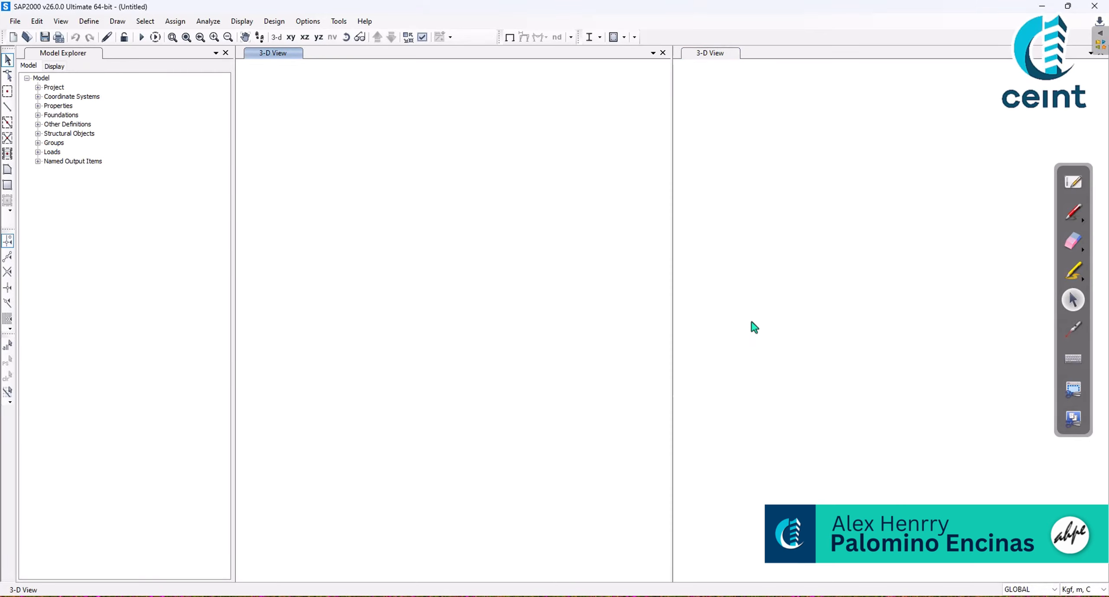
pyautogui.moveTo(337, 167); pyautogui.dragTo(567, 477)
pyautogui.moveTo(753, 199); pyautogui.dragTo(953, 458)
pyautogui.moveTo(369, 213); pyautogui.dragTo(546, 441)
# - Launch the myRw1Cantilever plugin
pyautogui.click(338, 22)
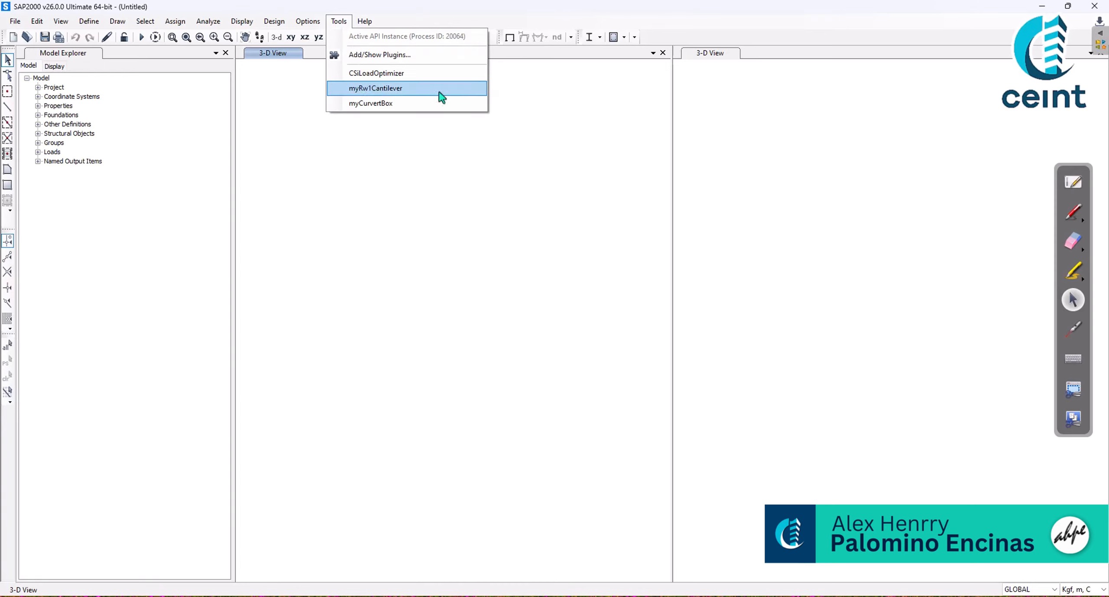
pyautogui.click(411, 89)
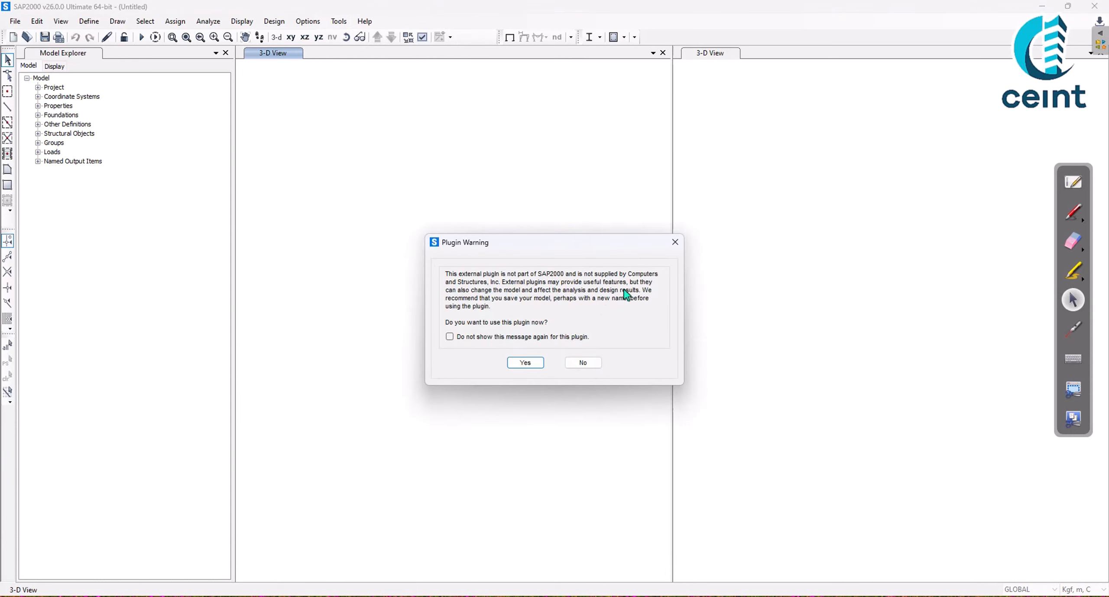
pyautogui.moveTo(522, 245)
pyautogui.mouseDown()
pyautogui.moveTo(524, 255)
pyautogui.moveTo(528, 243)
pyautogui.mouseUp()
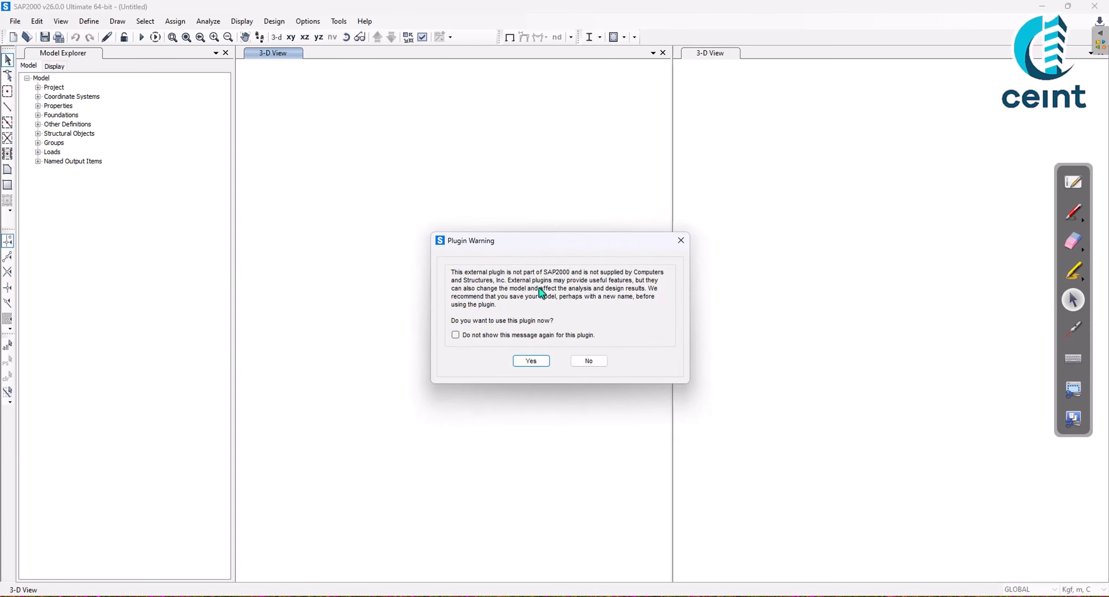
pyautogui.click(1072, 212)
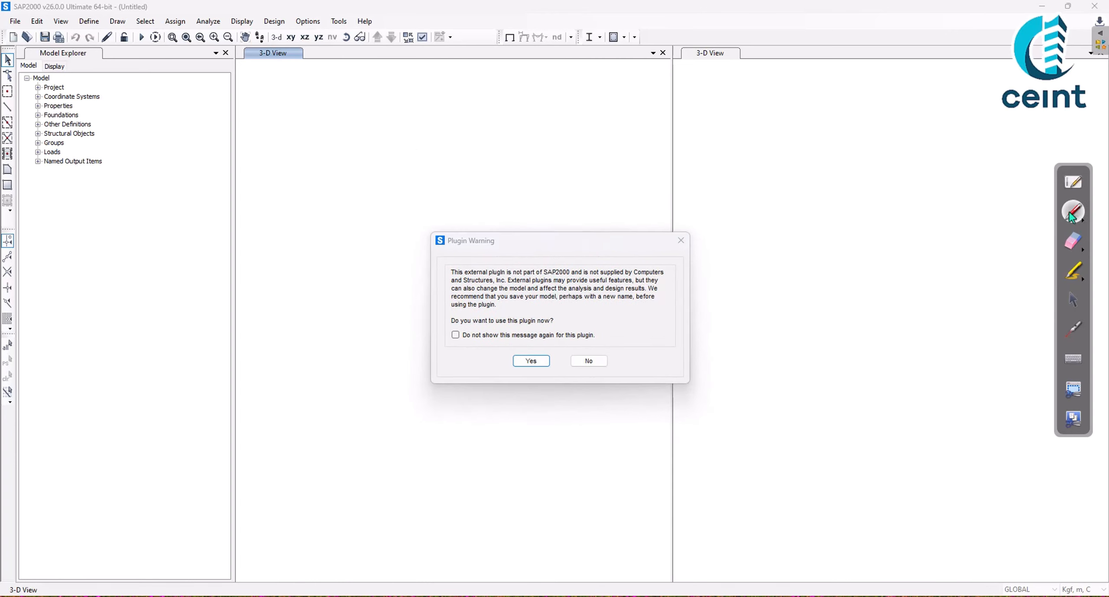
pyautogui.moveTo(481, 194)
pyautogui.mouseDown()
pyautogui.moveTo(501, 201)
pyautogui.moveTo(503, 231)
pyautogui.mouseUp()
pyautogui.click(1064, 250)
pyautogui.moveTo(502, 219); pyautogui.dragTo(533, 188)
pyautogui.click(1068, 304)
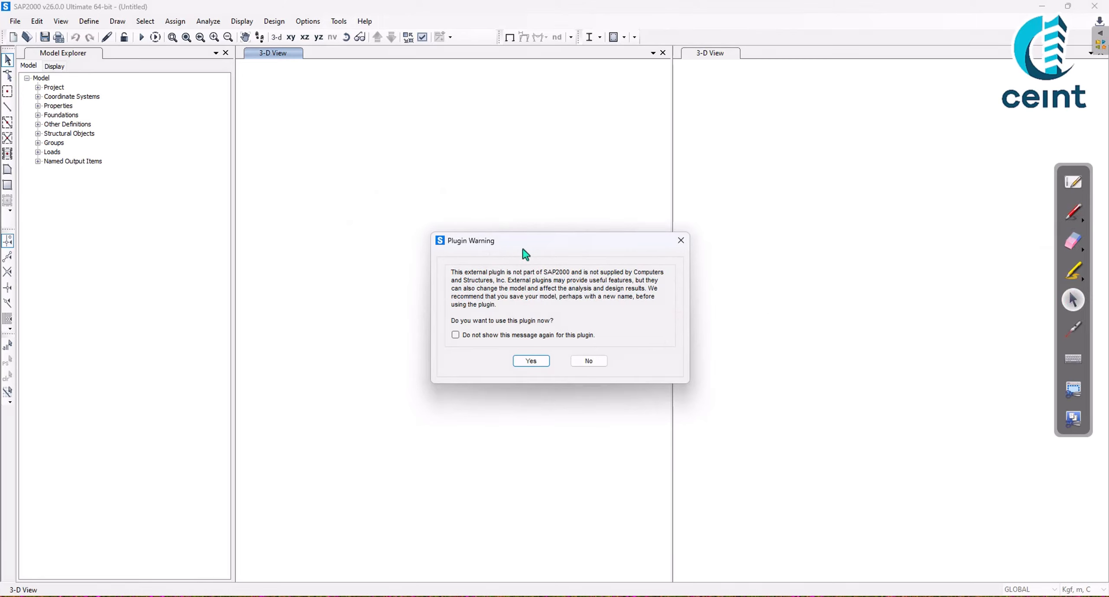
# - Accept the external plugin warning to open the Rw1 Cantilever dialog and reposition it over the views
pyautogui.click(530, 361)
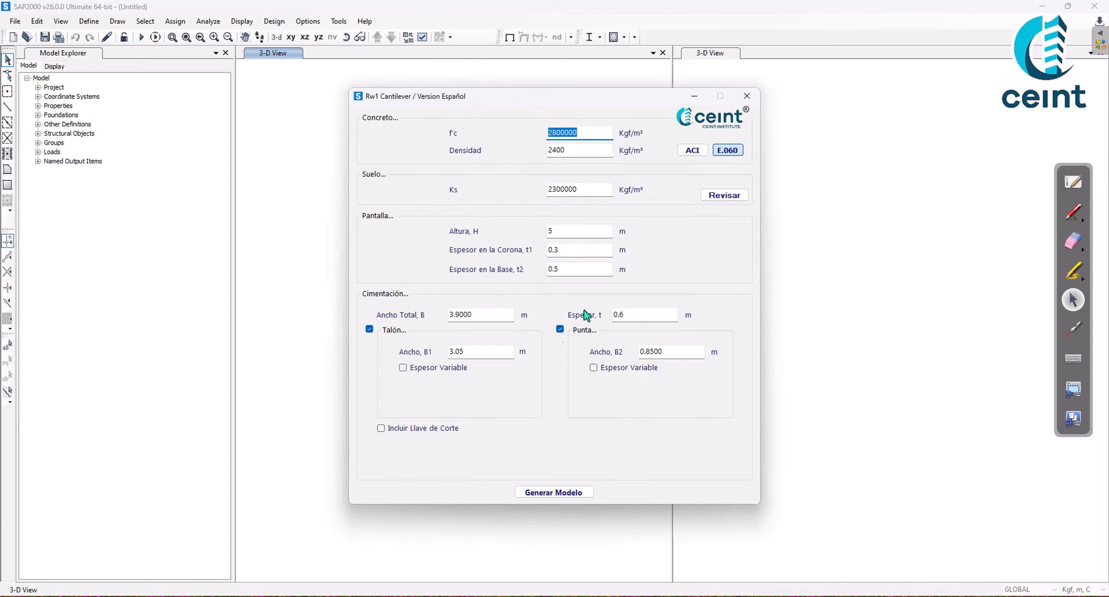
pyautogui.moveTo(559, 106); pyautogui.dragTo(287, 113)
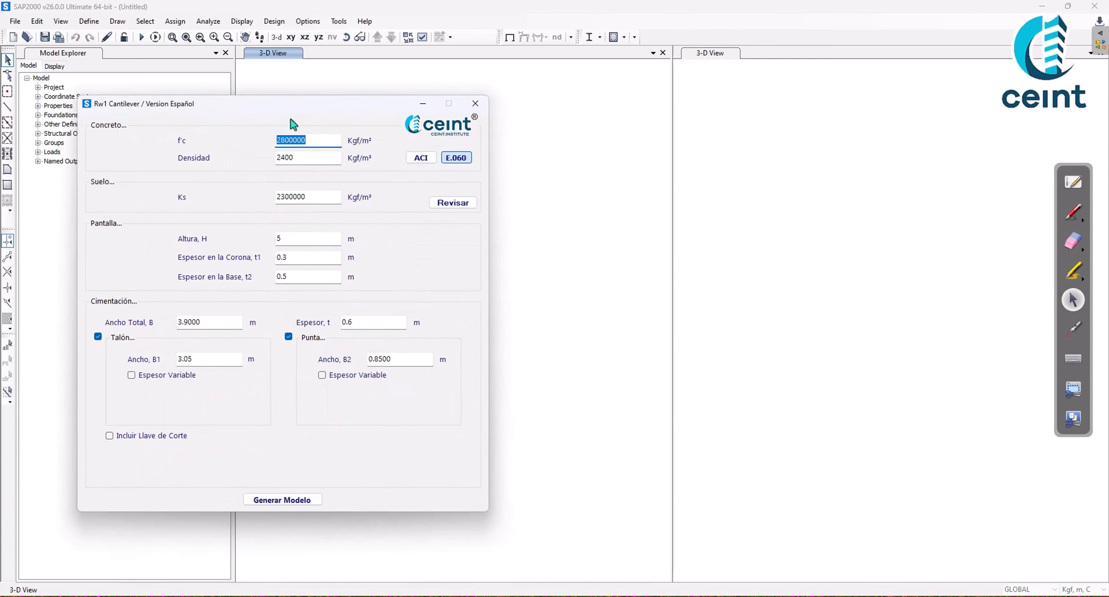
pyautogui.moveTo(287, 108); pyautogui.dragTo(605, 116)
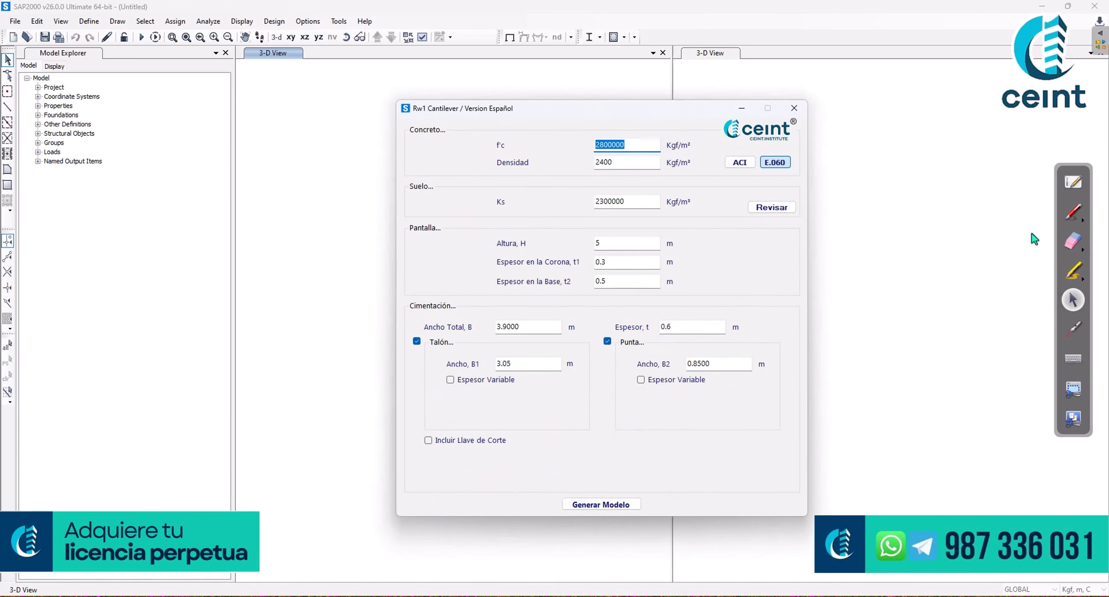
pyautogui.click(1076, 217)
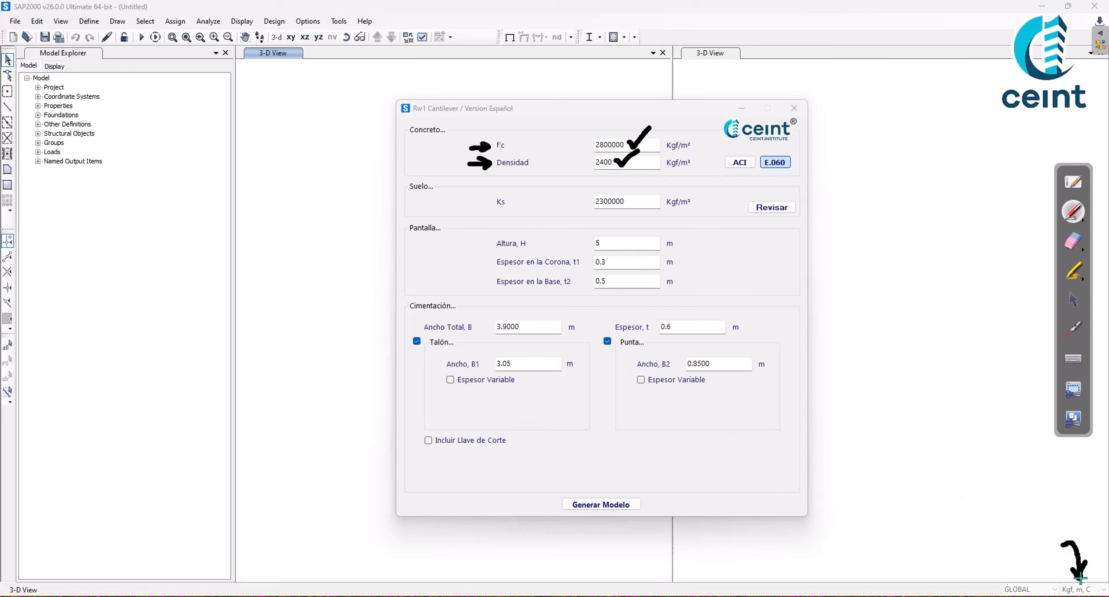
pyautogui.click(1073, 241)
pyautogui.moveTo(647, 145); pyautogui.dragTo(497, 148)
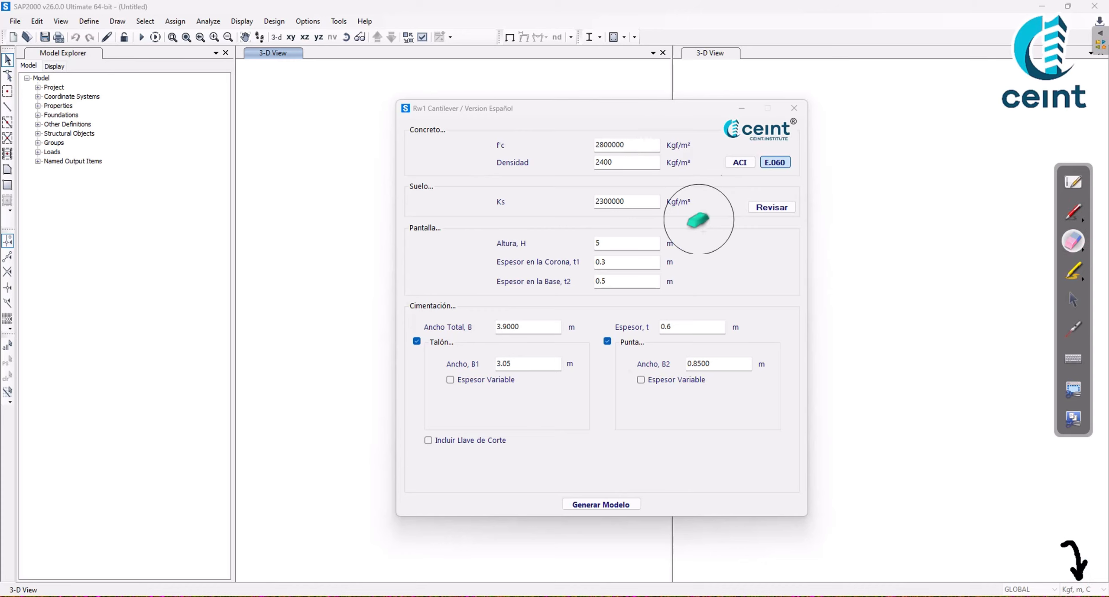
pyautogui.moveTo(1078, 533); pyautogui.dragTo(1002, 495)
pyautogui.click(1073, 299)
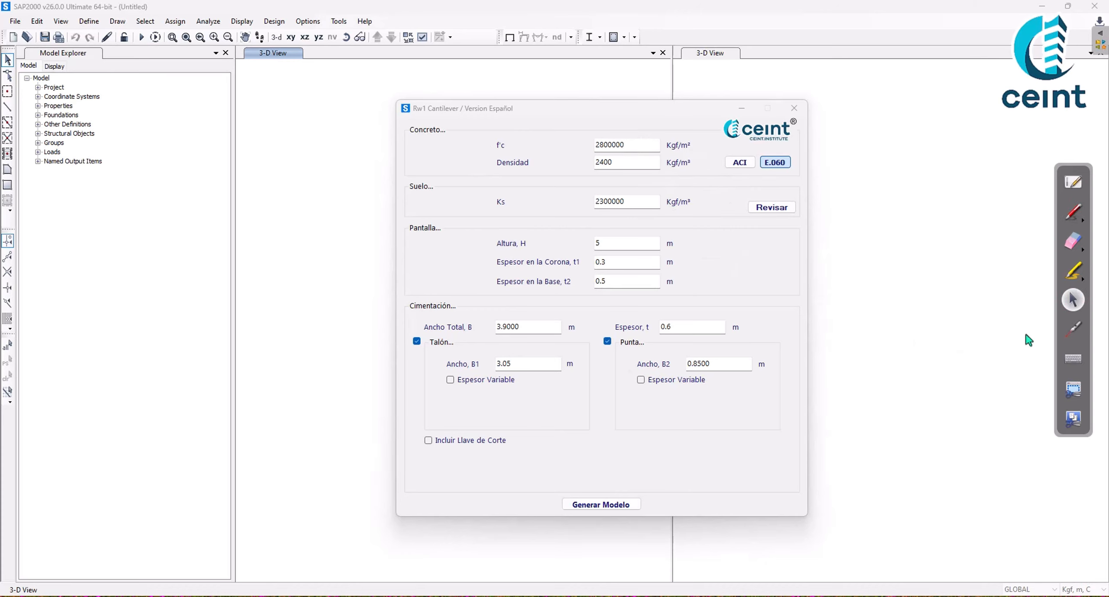
# - Close the Rw1 Cantilever plugin and change the model units to Kgf, cm, C
pyautogui.click(756, 125)
pyautogui.moveTo(703, 112); pyautogui.dragTo(632, 136)
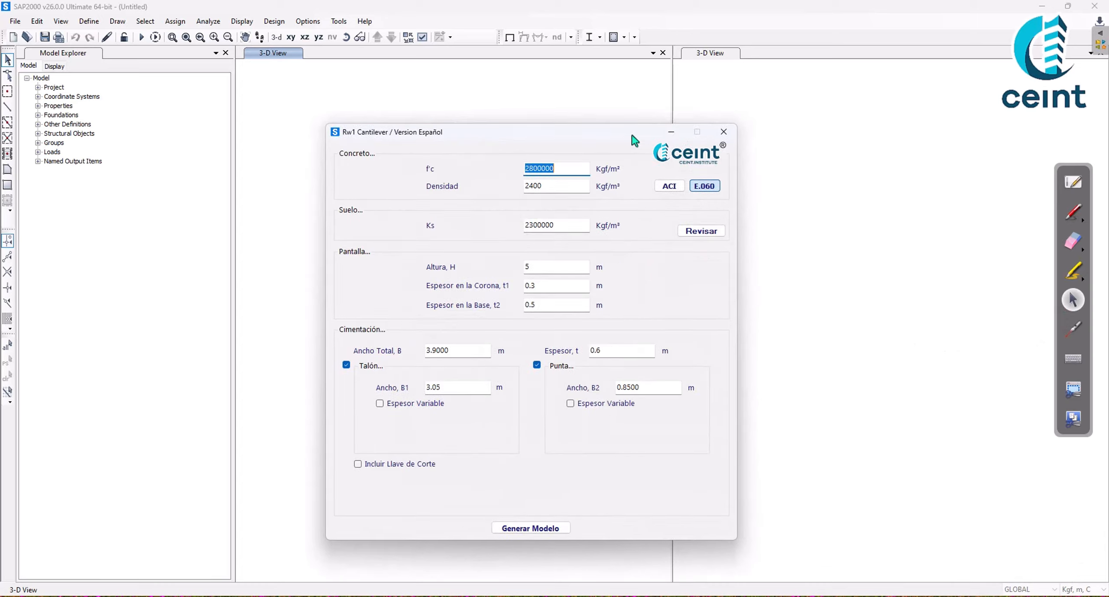
pyautogui.click(719, 132)
pyautogui.click(598, 344)
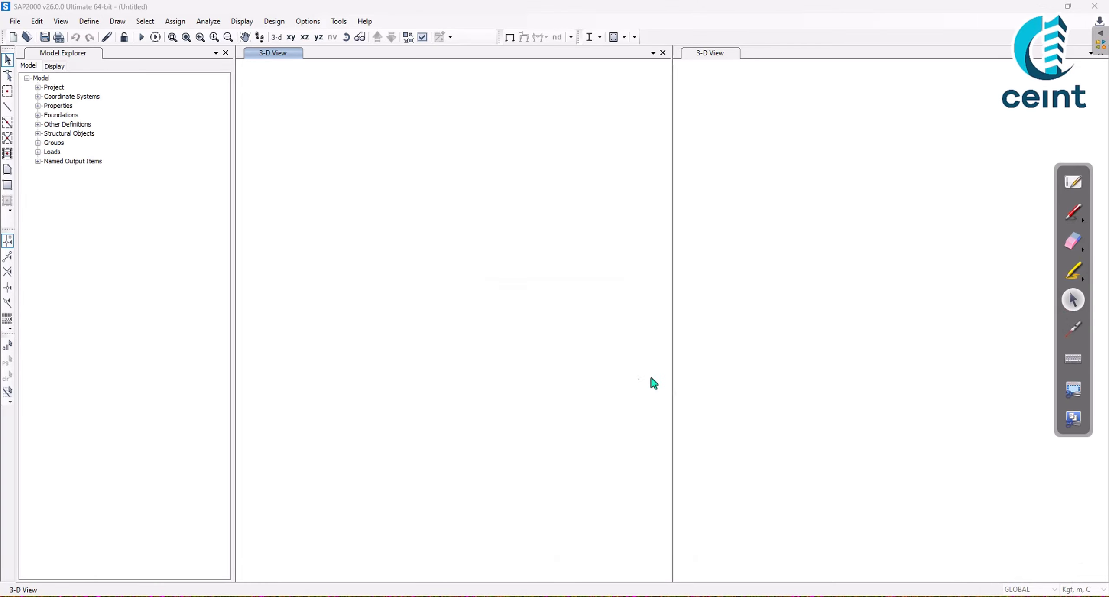
pyautogui.click(1067, 589)
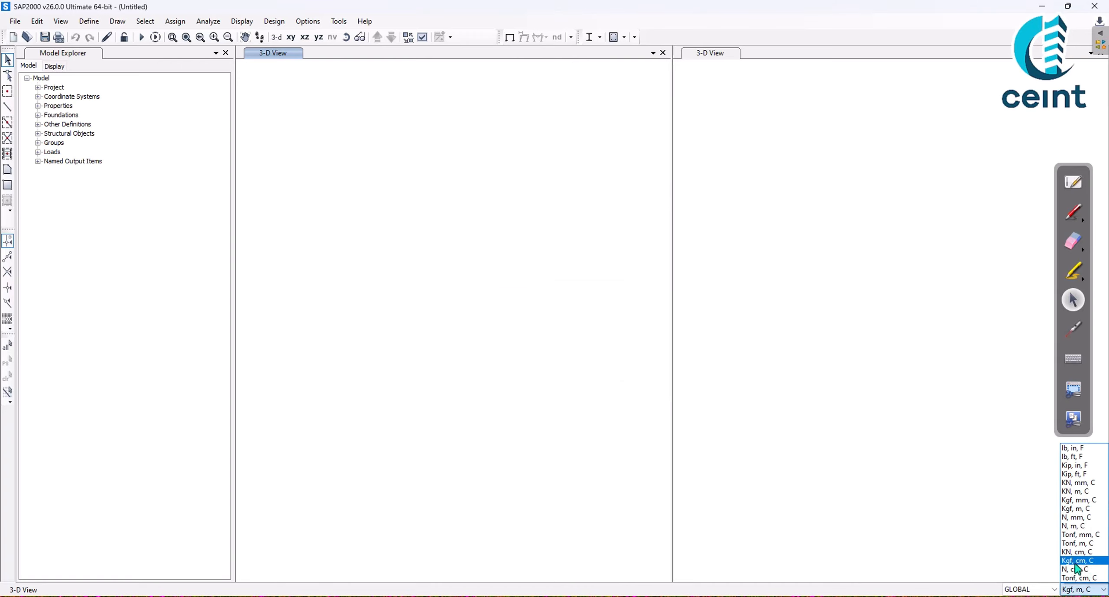
pyautogui.click(1083, 562)
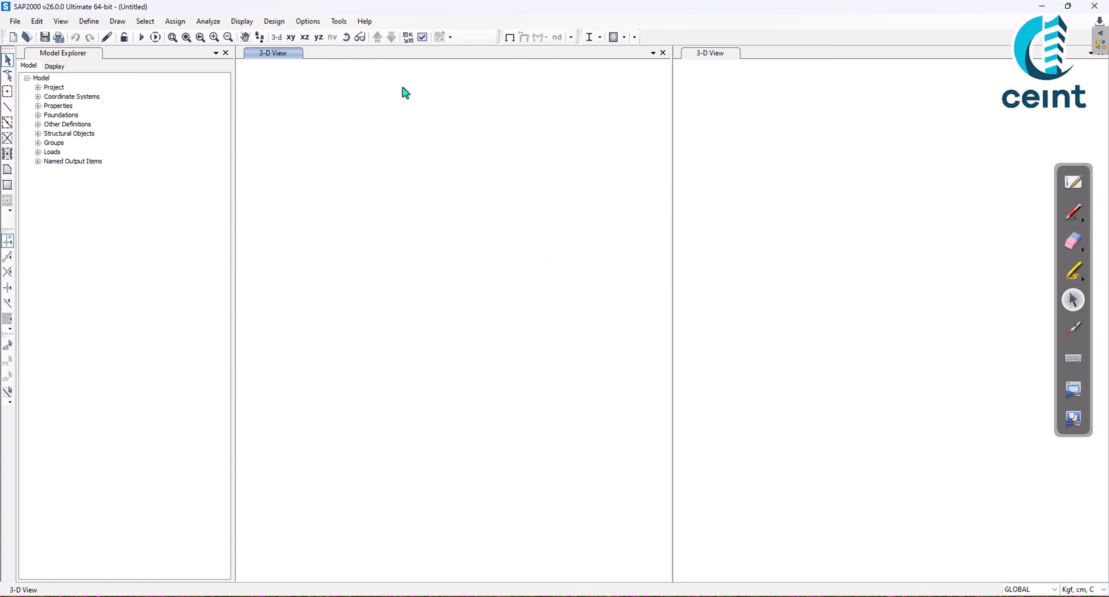
# - Run the myRw1Cantilever plugin again with the centimetre units, accepting the external plugin warning
pyautogui.click(340, 23)
pyautogui.click(367, 90)
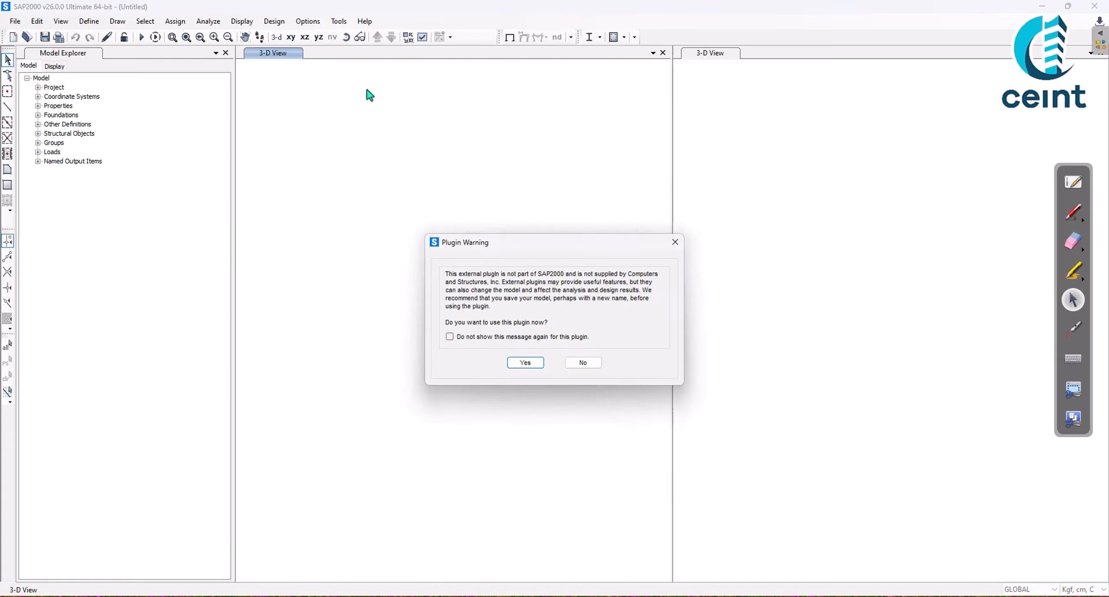
pyautogui.click(525, 363)
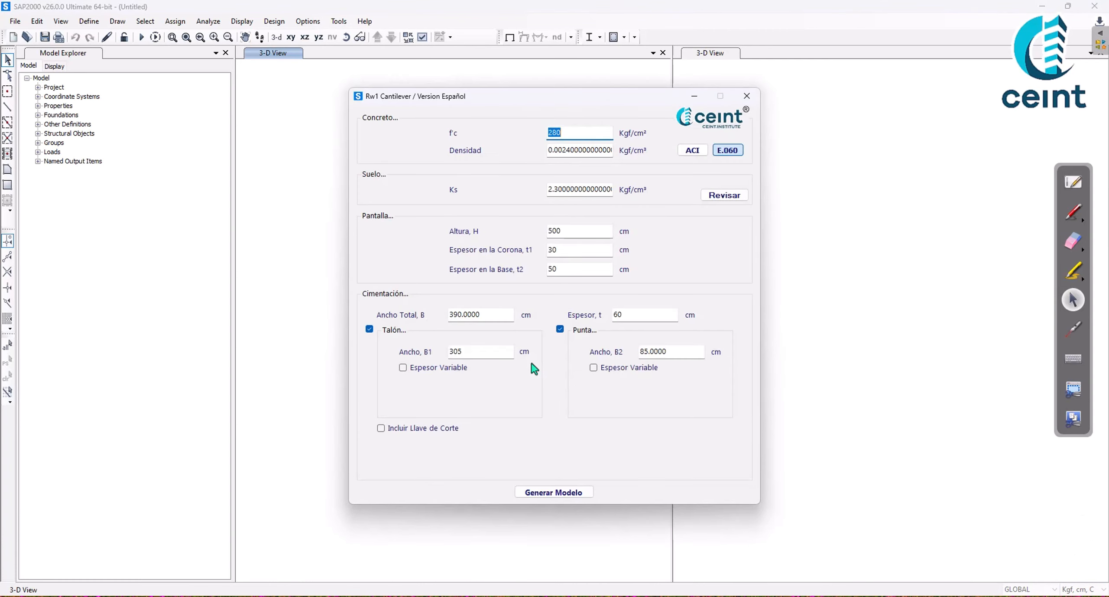
pyautogui.click(1072, 212)
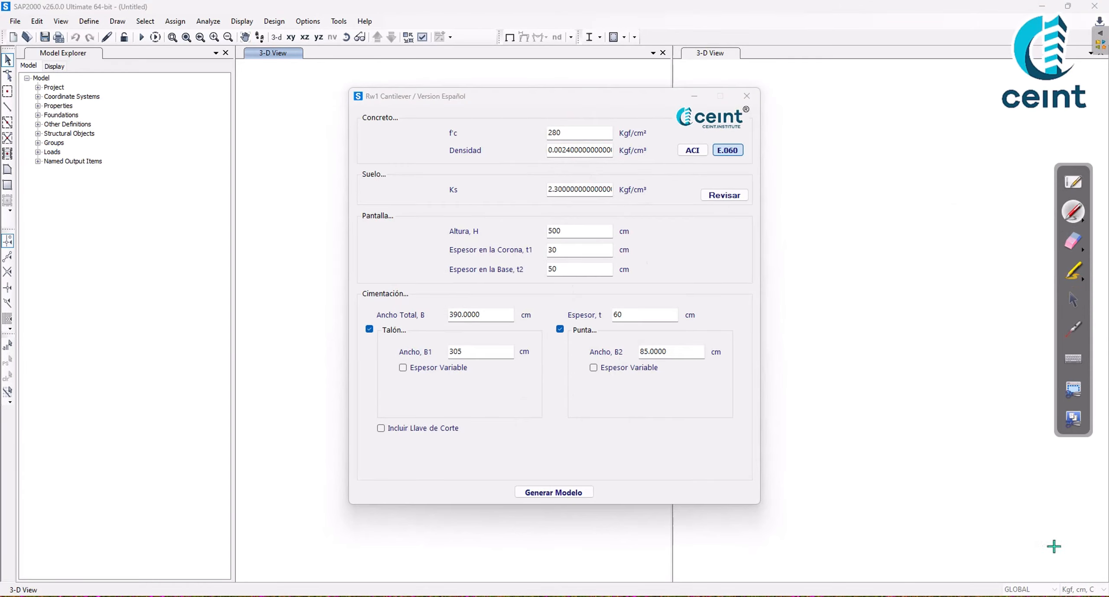
pyautogui.moveTo(1055, 544); pyautogui.dragTo(1079, 565)
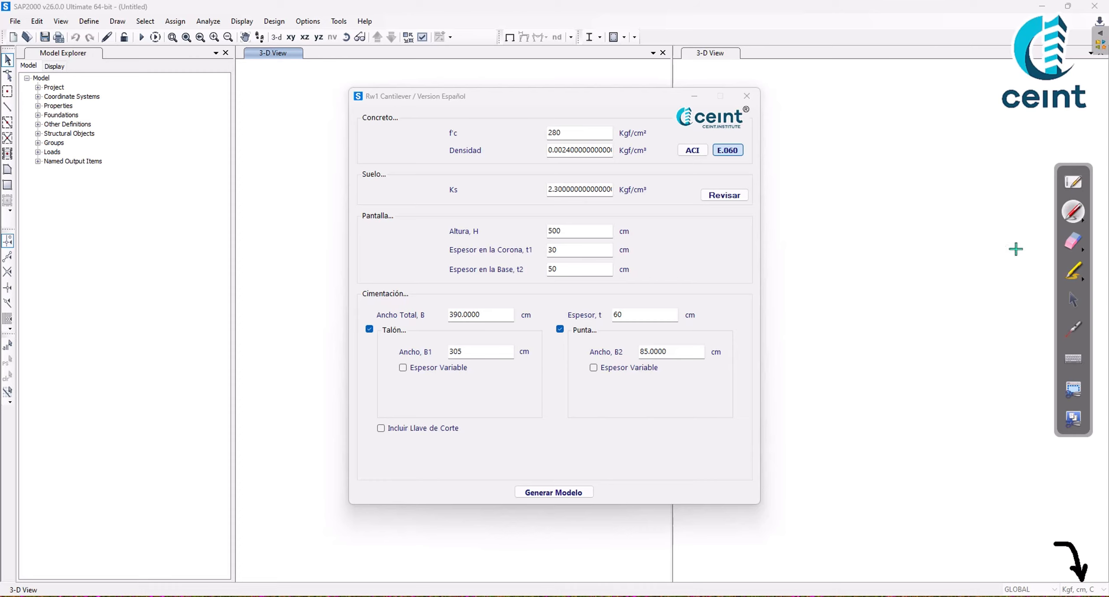
pyautogui.click(1070, 244)
pyautogui.moveTo(1031, 593)
pyautogui.mouseDown()
pyautogui.moveTo(1012, 595)
pyautogui.moveTo(1068, 559)
pyautogui.mouseUp()
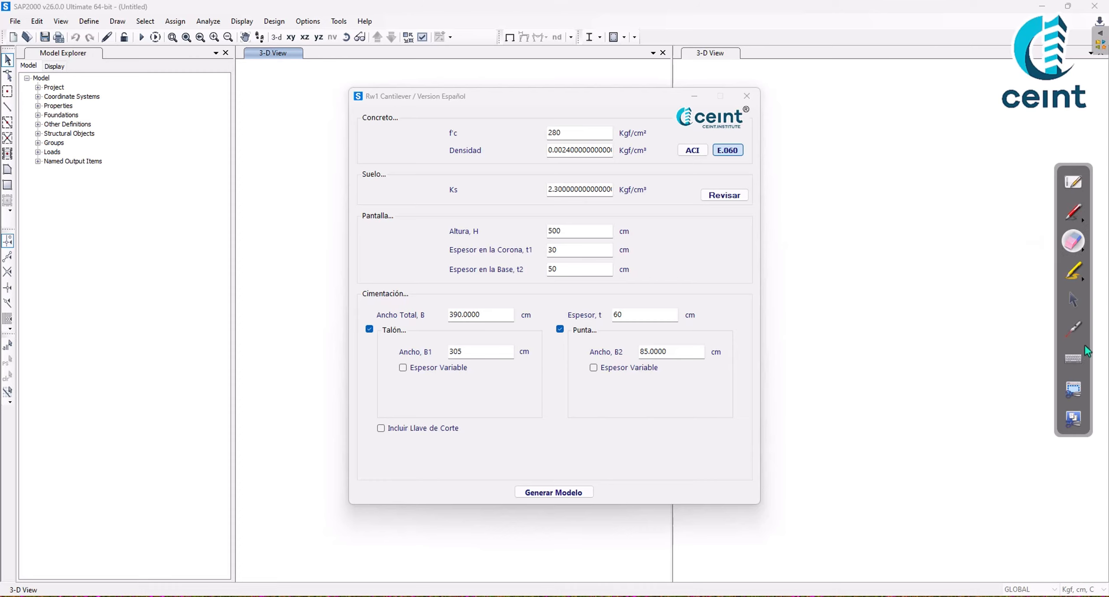
pyautogui.click(1073, 299)
# - Close the Rw1 Cantilever plugin and set the model units back to Kgf, m, C
pyautogui.click(747, 95)
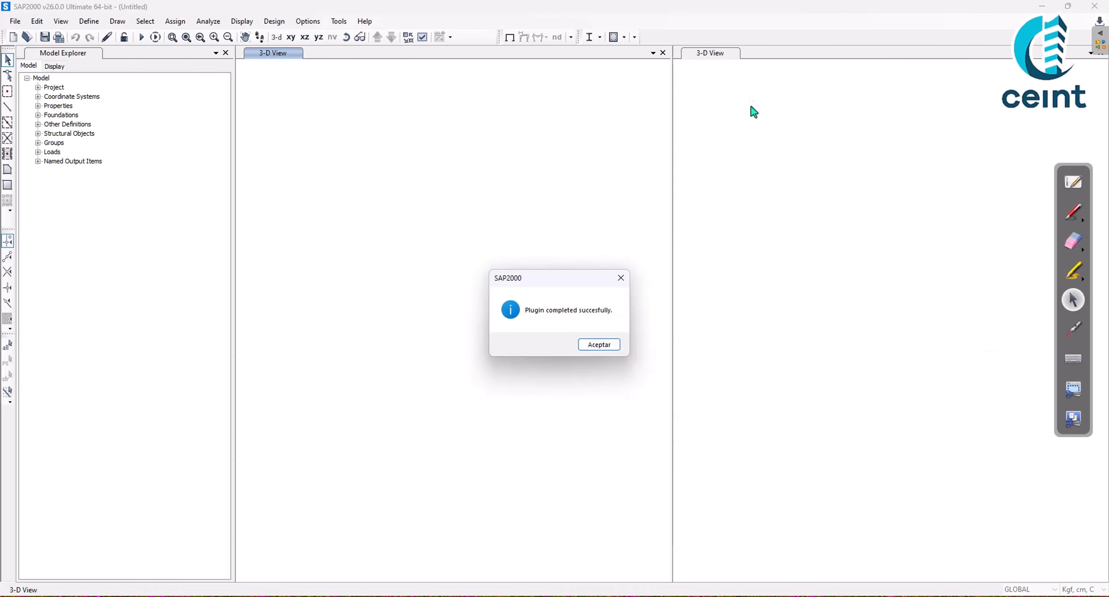
pyautogui.click(613, 345)
pyautogui.click(1083, 589)
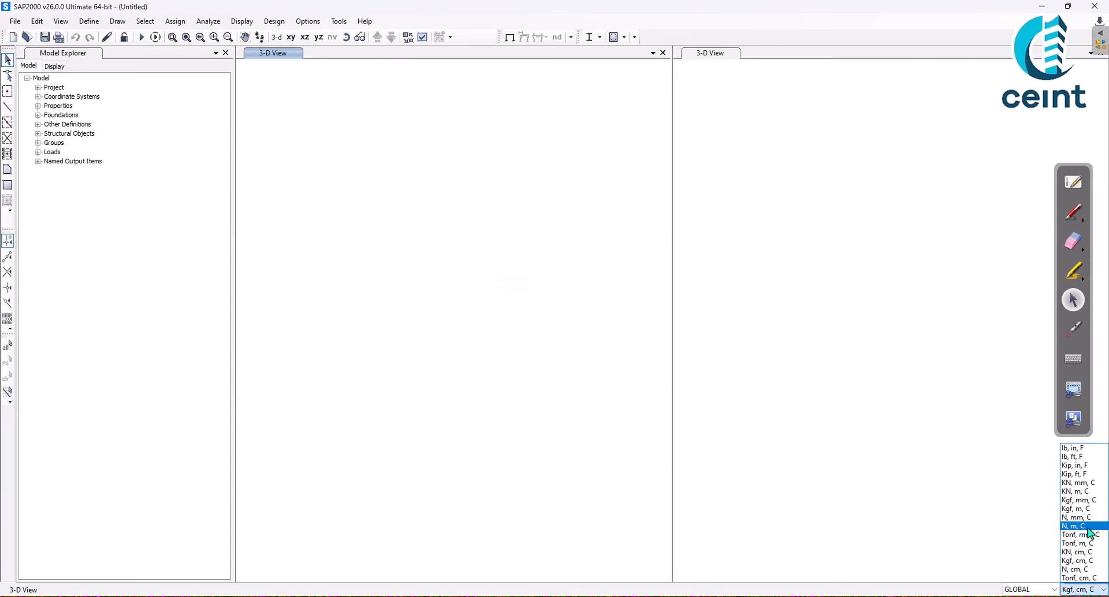
pyautogui.click(1084, 510)
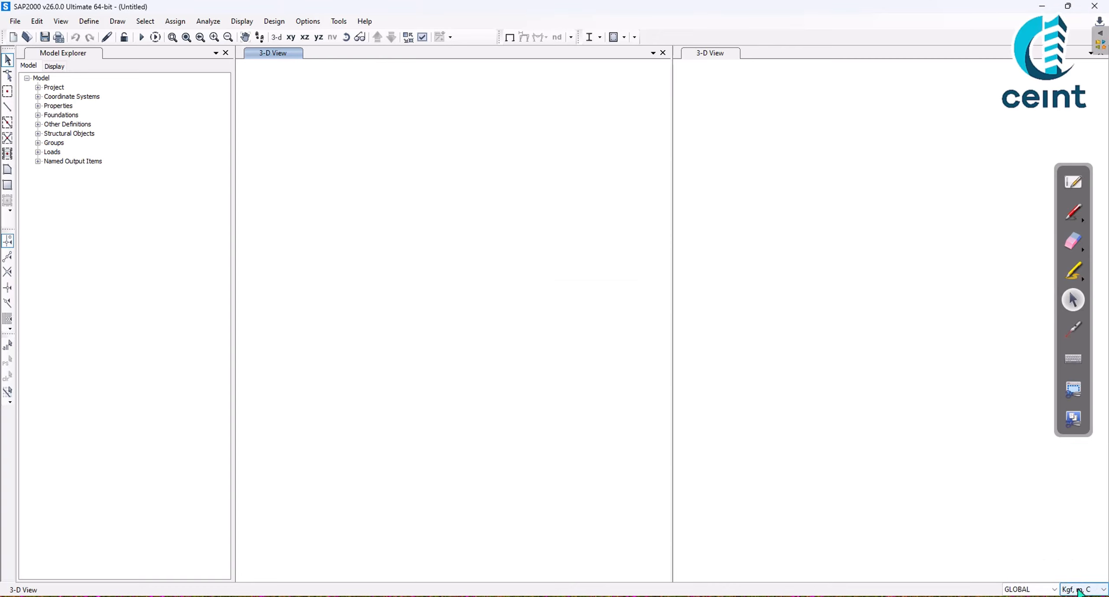
# - Reopen the myRw1Cantilever plugin with the metre units, accepting the external plugin warning
pyautogui.click(338, 22)
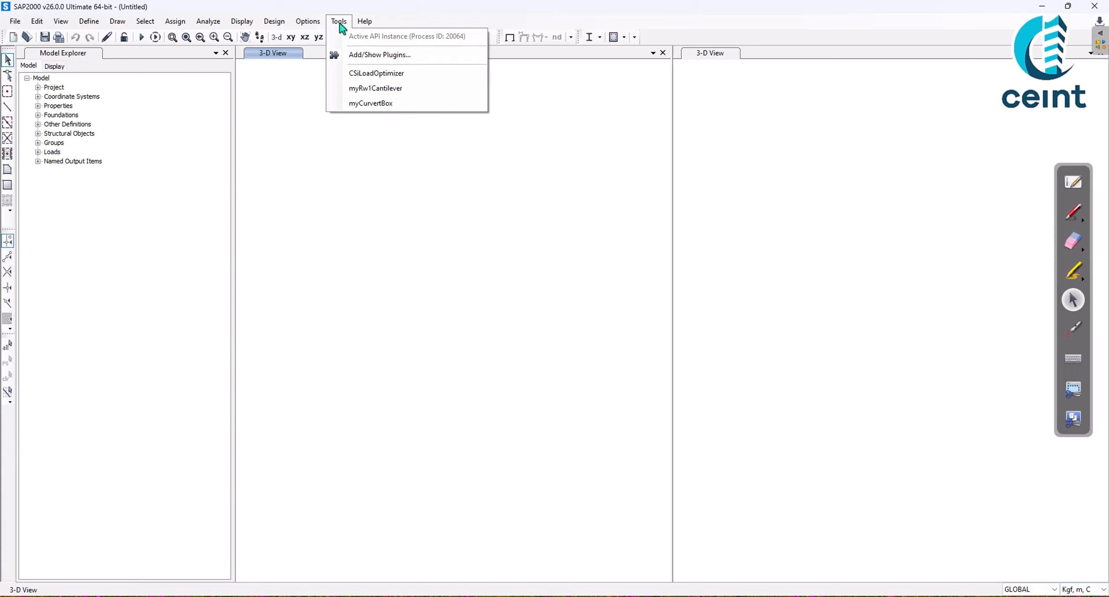
pyautogui.click(404, 88)
pyautogui.click(524, 361)
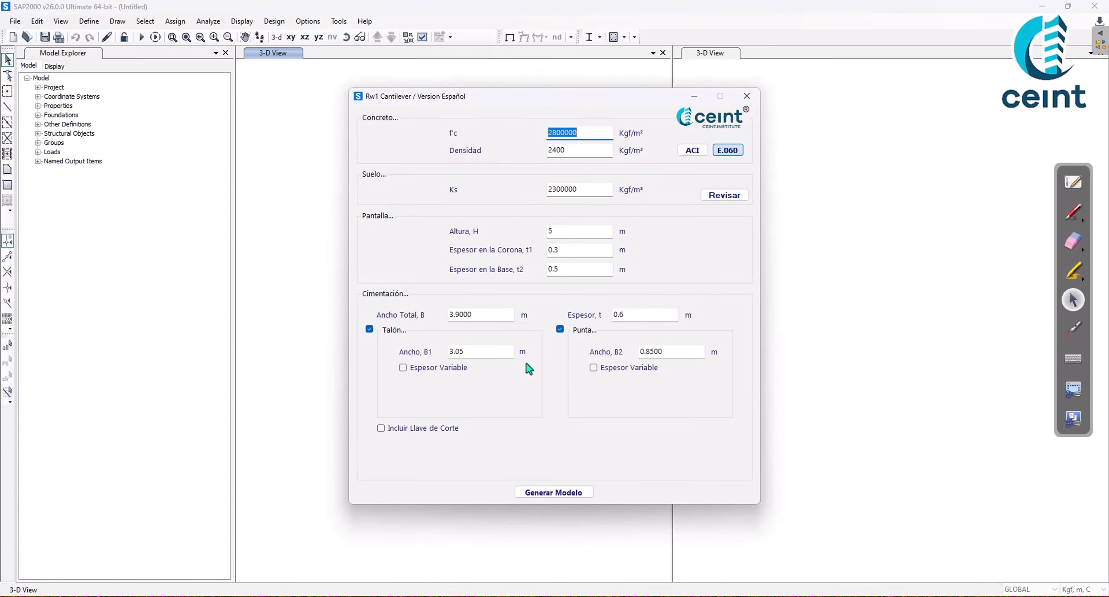
pyautogui.moveTo(574, 99); pyautogui.dragTo(561, 121)
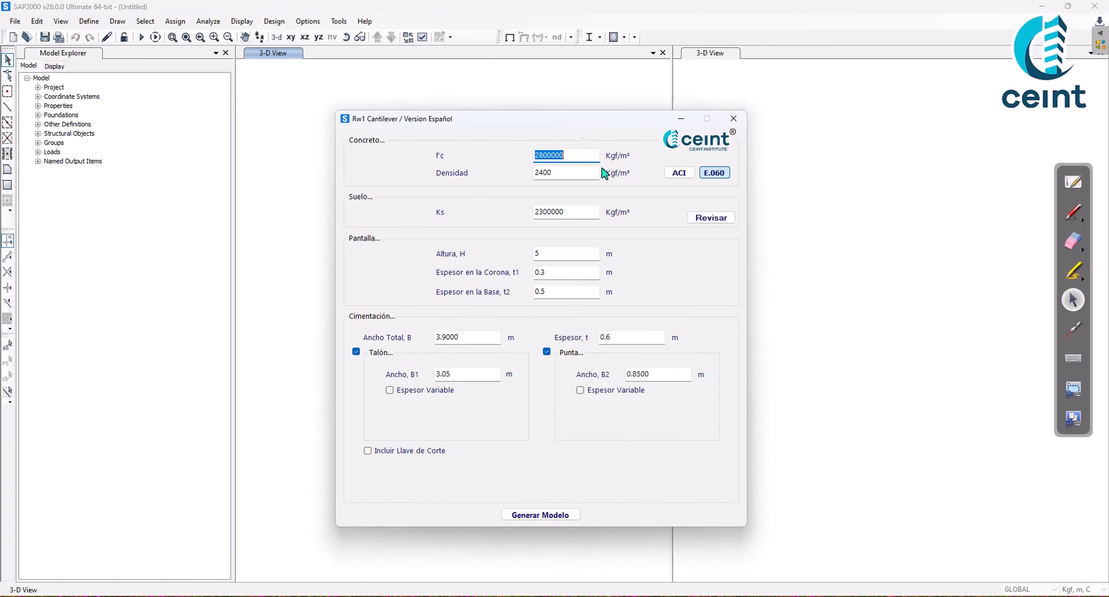
pyautogui.click(1073, 212)
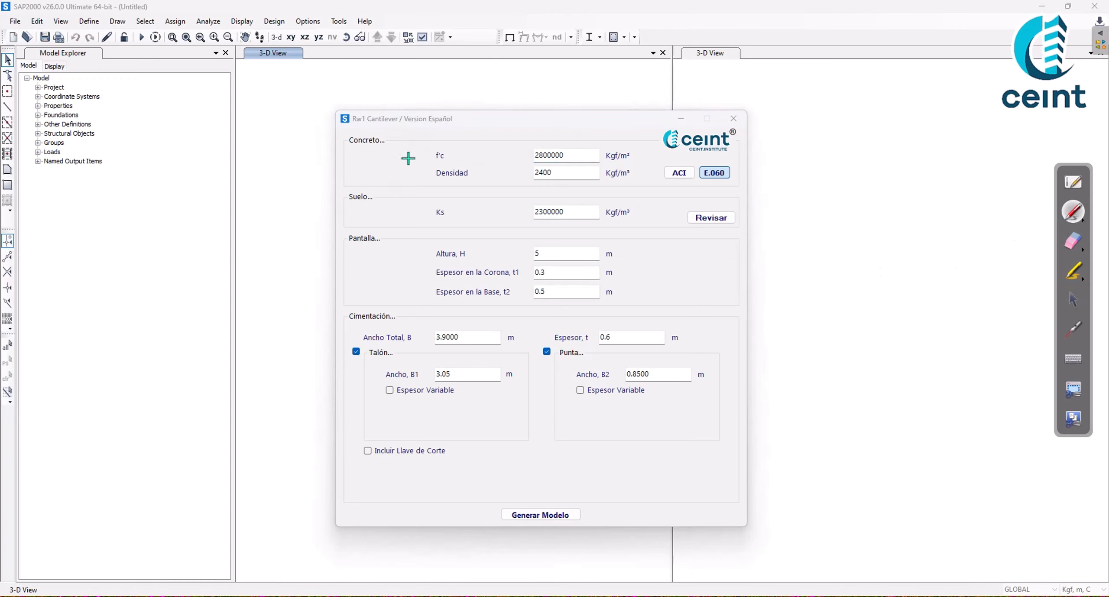
pyautogui.moveTo(370, 148); pyautogui.dragTo(354, 148)
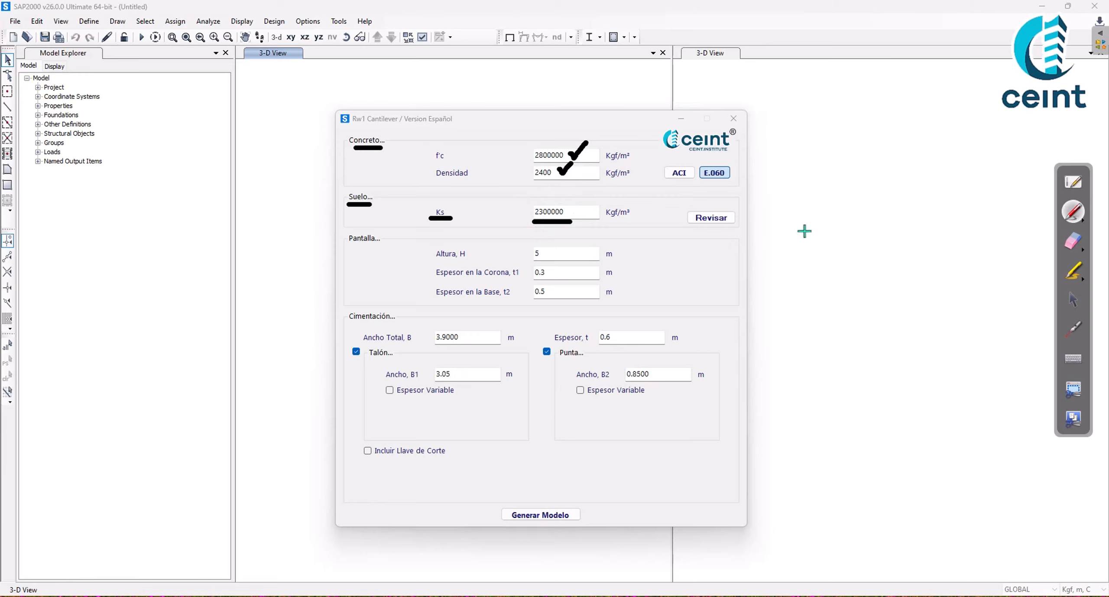
pyautogui.click(1073, 241)
pyautogui.moveTo(759, 212)
pyautogui.mouseDown()
pyautogui.moveTo(228, 214)
pyautogui.moveTo(227, 260)
pyautogui.mouseUp()
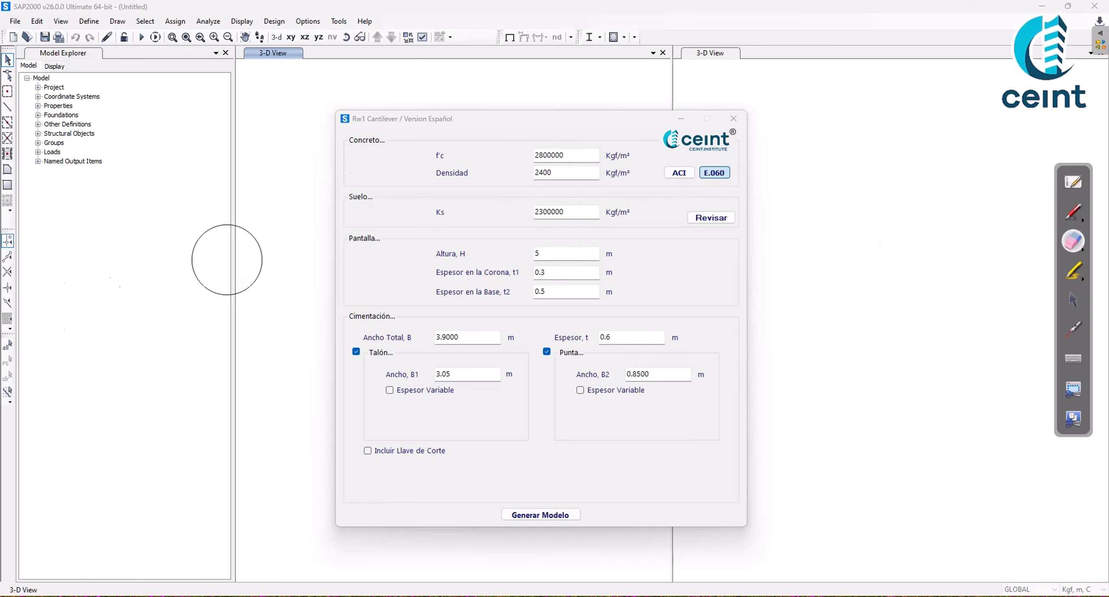
pyautogui.click(1074, 303)
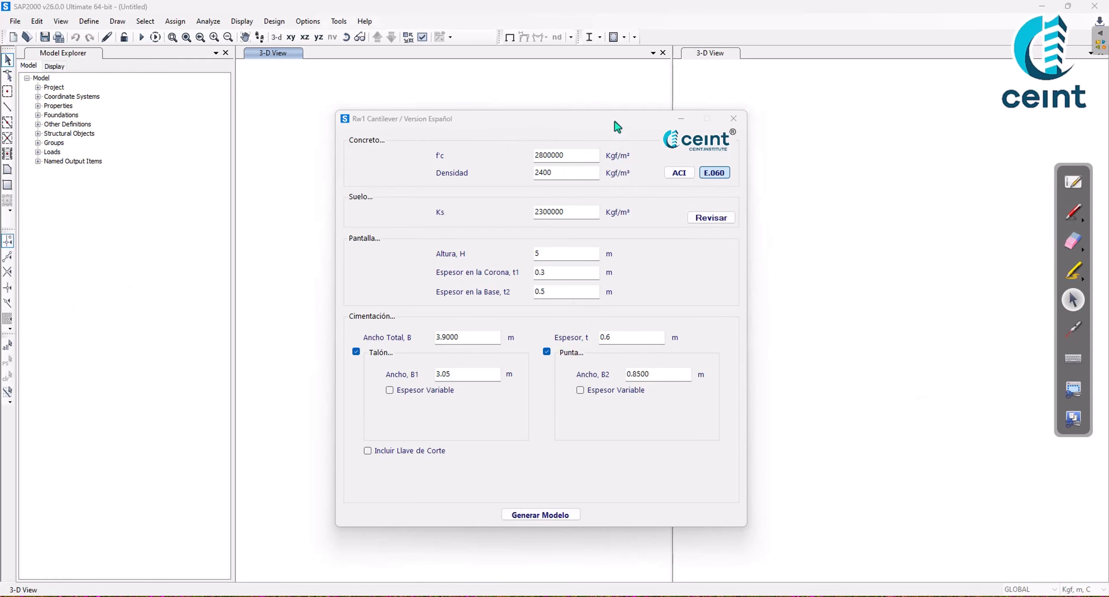
pyautogui.moveTo(615, 121); pyautogui.dragTo(399, 148)
pyautogui.click(1073, 212)
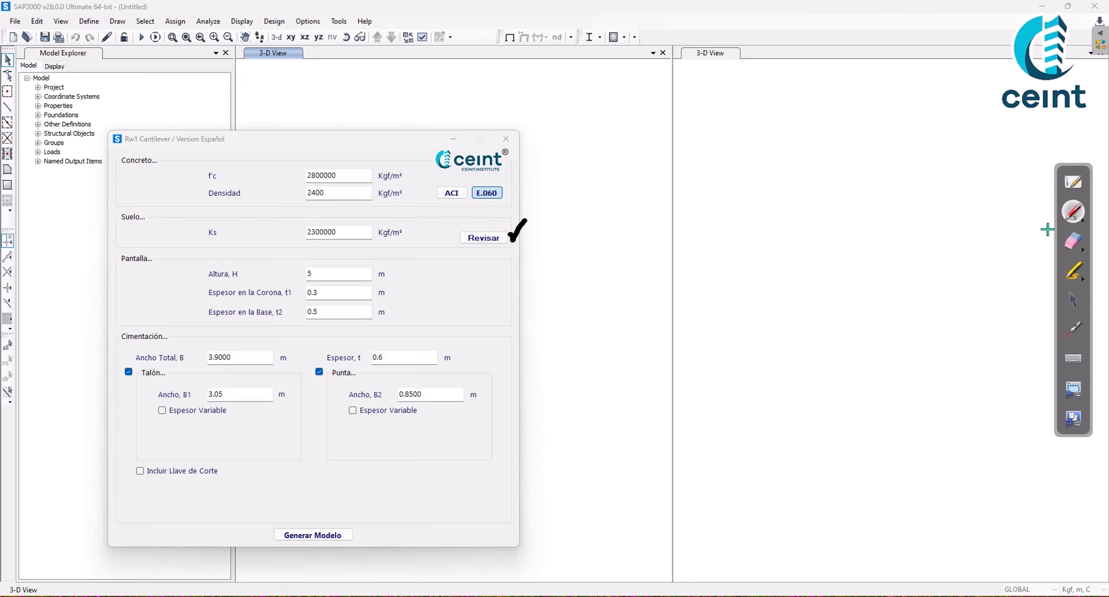
pyautogui.click(1073, 241)
pyautogui.click(517, 232)
pyautogui.click(1073, 299)
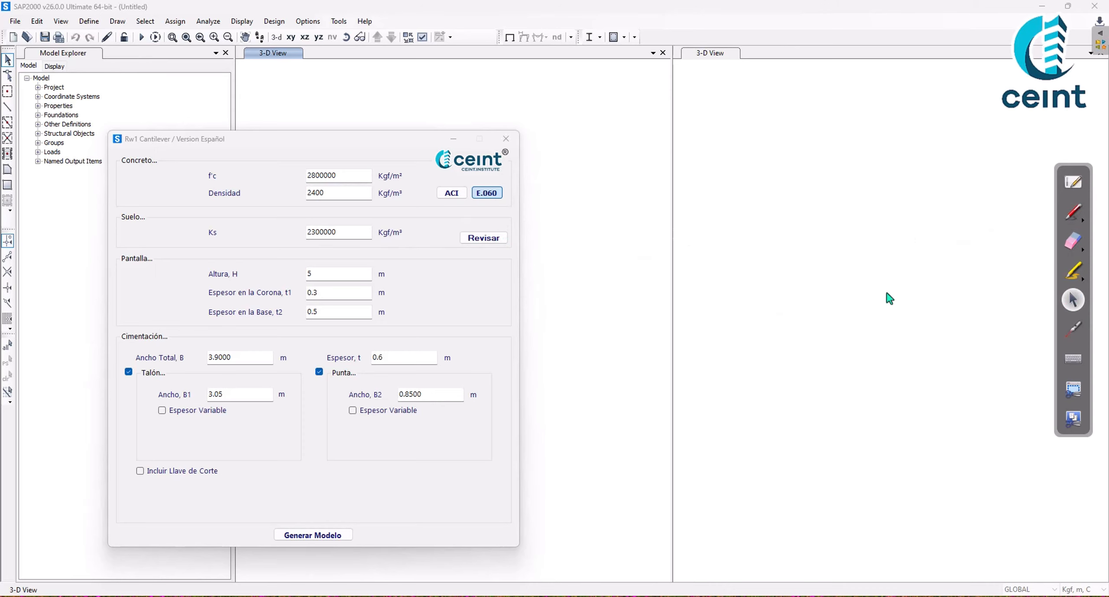
# - Open the soil strata and pressures window (Estratos y Presiones en el Suelo) from the Suelo section's Revisar option
pyautogui.click(481, 241)
pyautogui.click(481, 241)
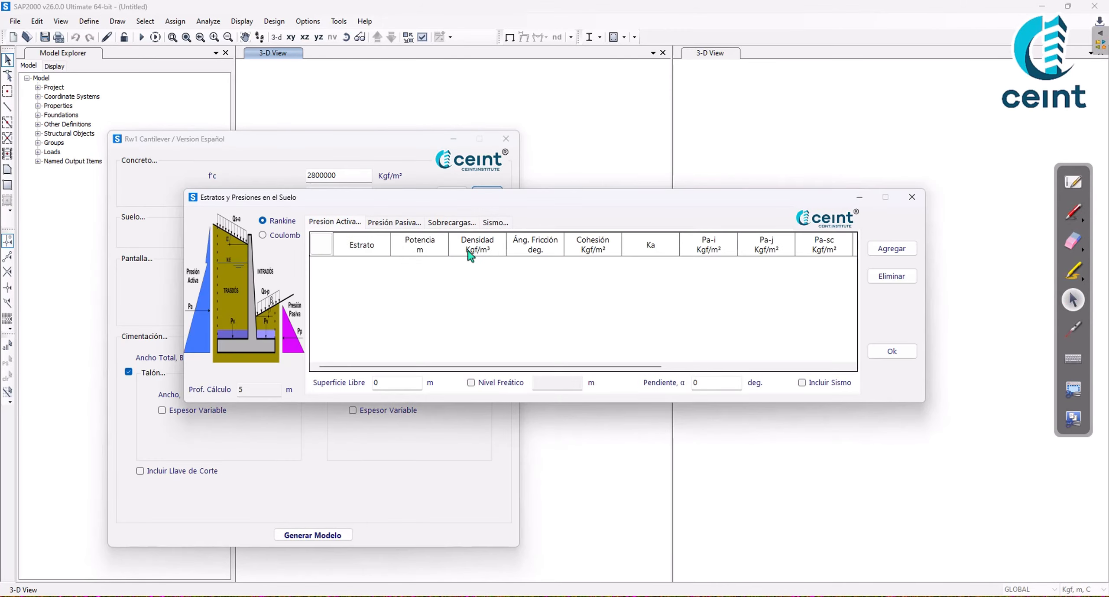
pyautogui.moveTo(494, 204); pyautogui.dragTo(512, 237)
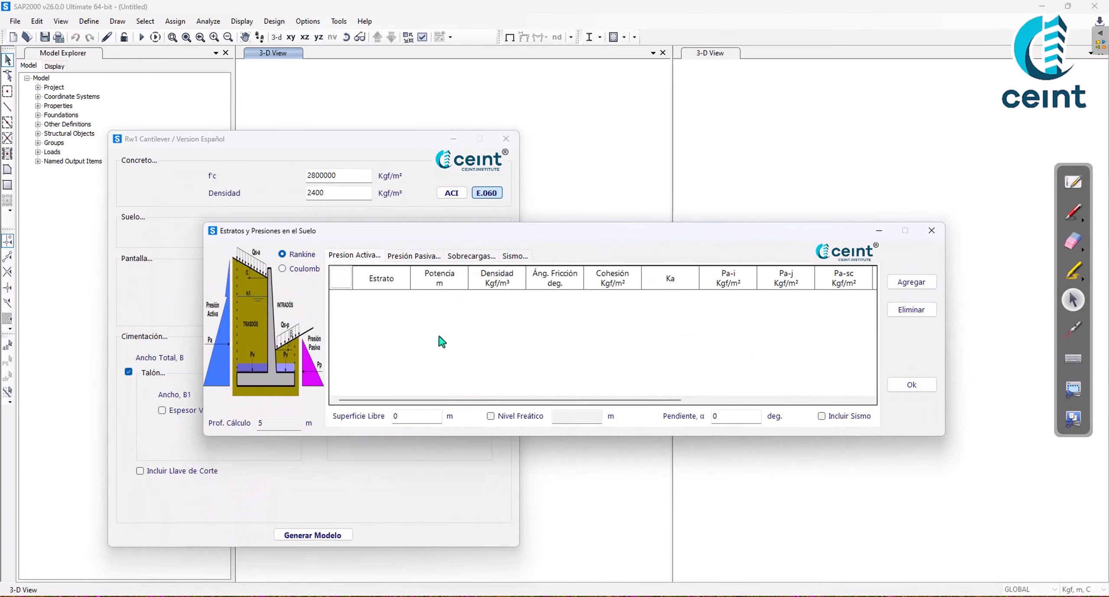
# - Move the soil strata window aside, mark the wall diagram and the Sismo option with the pen, and erase the marks
pyautogui.moveTo(451, 240); pyautogui.dragTo(572, 268)
pyautogui.click(1073, 212)
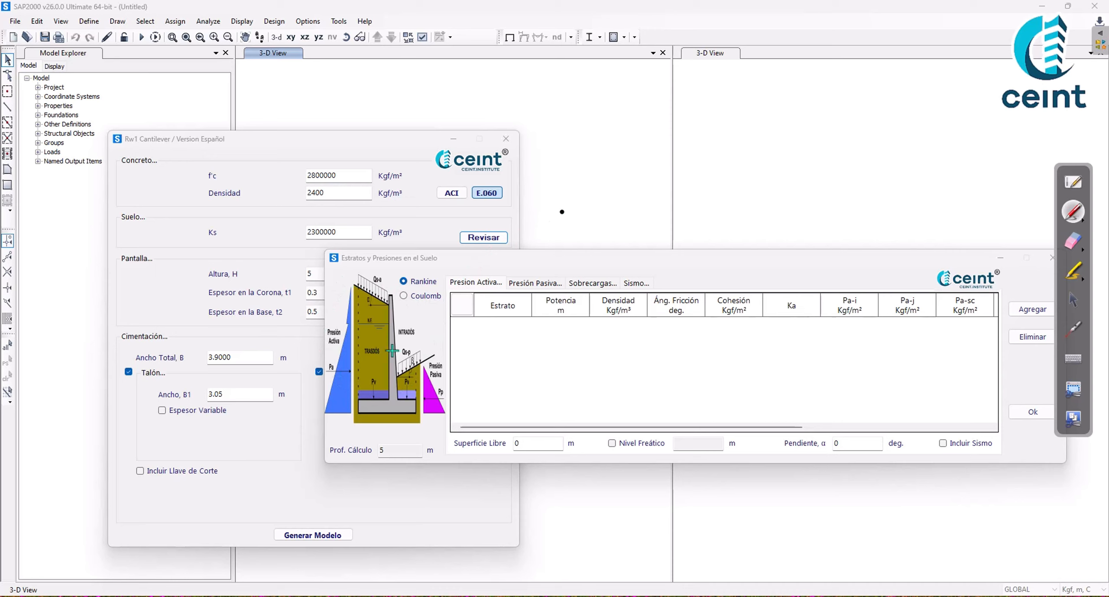
pyautogui.moveTo(384, 342); pyautogui.dragTo(397, 323)
pyautogui.click(622, 261)
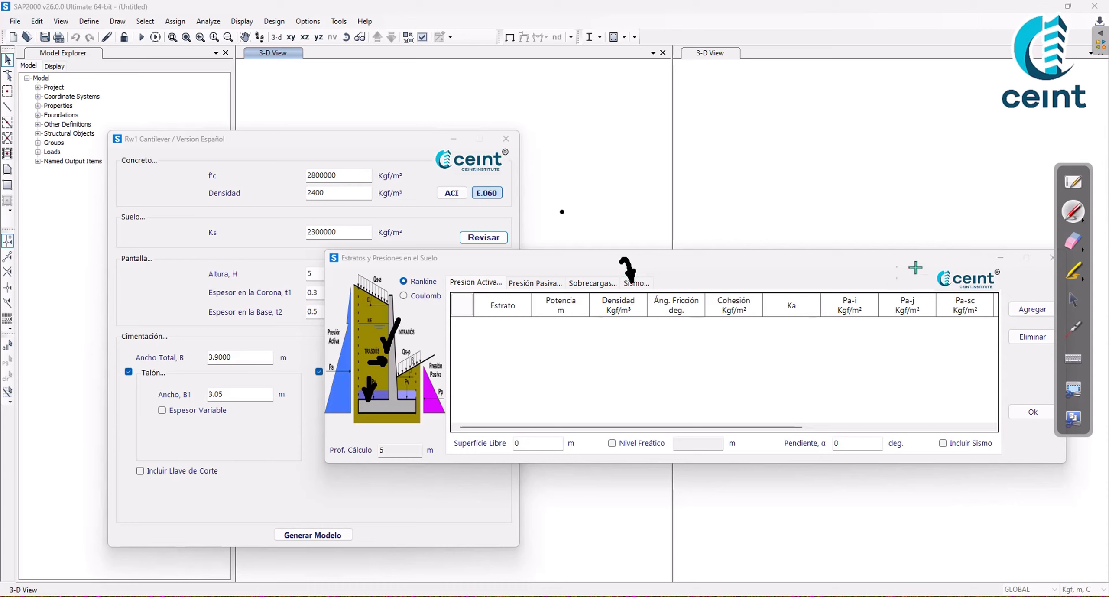
pyautogui.click(1072, 241)
pyautogui.moveTo(684, 280)
pyautogui.mouseDown()
pyautogui.moveTo(333, 371)
pyautogui.moveTo(372, 388)
pyautogui.mouseUp()
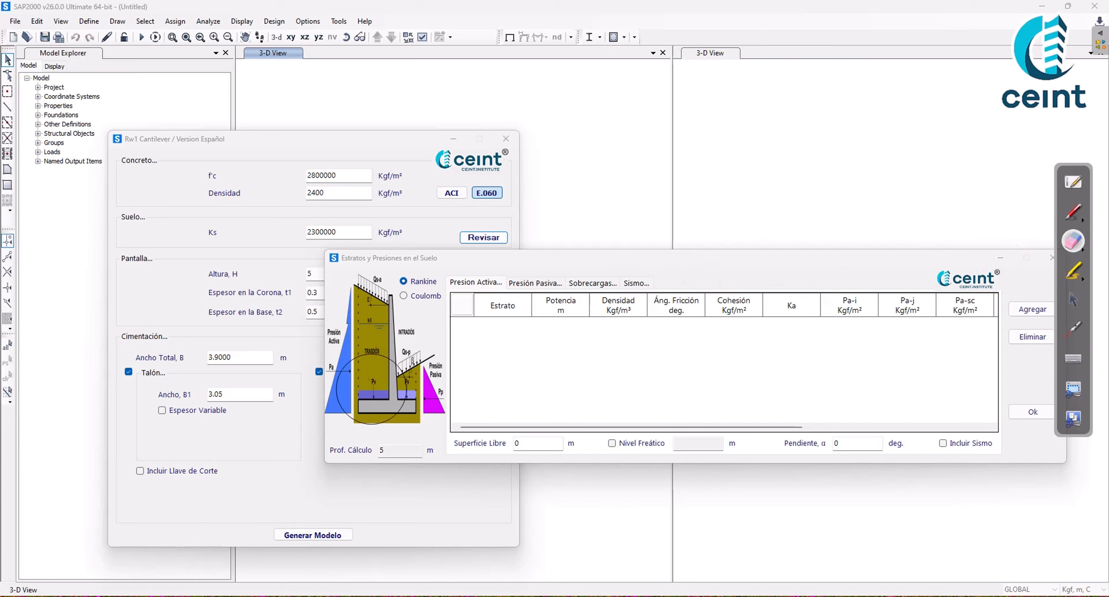
pyautogui.click(1072, 298)
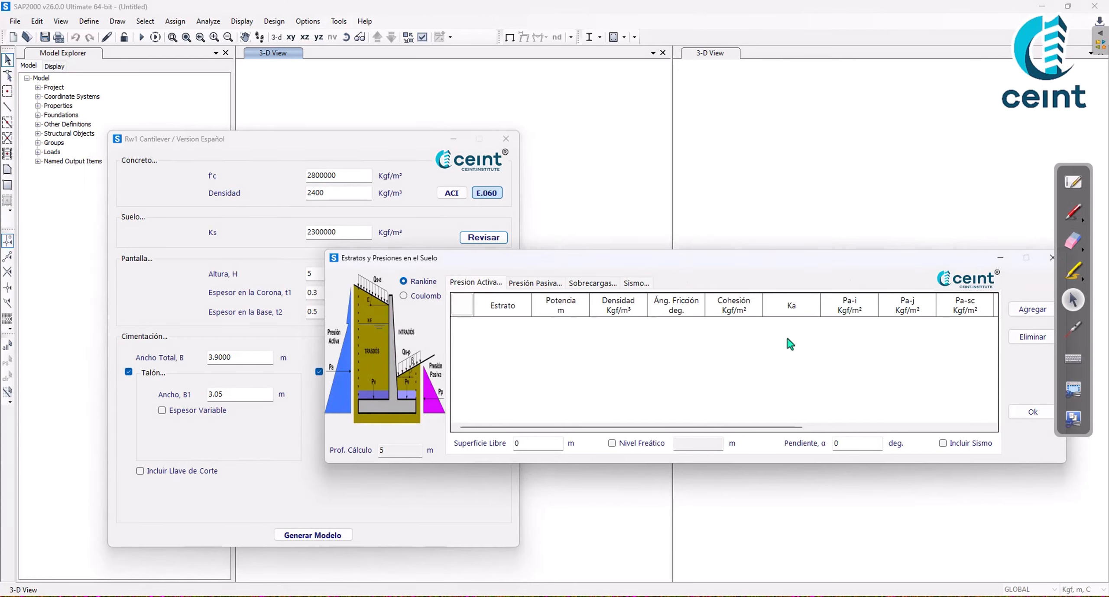
# - Mark the Rankine and Coulomb methods and the active, passive and seismic pages with pen arrows, then erase them
pyautogui.click(1072, 212)
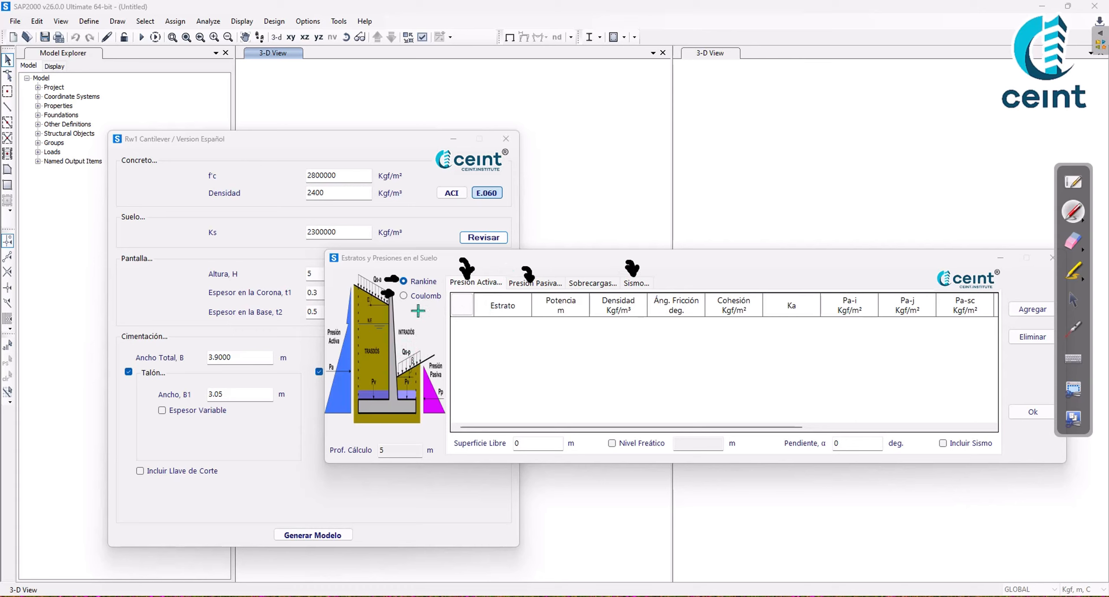
pyautogui.moveTo(466, 298)
pyautogui.mouseDown()
pyautogui.moveTo(453, 324)
pyautogui.moveTo(472, 306)
pyautogui.moveTo(520, 323)
pyautogui.mouseUp()
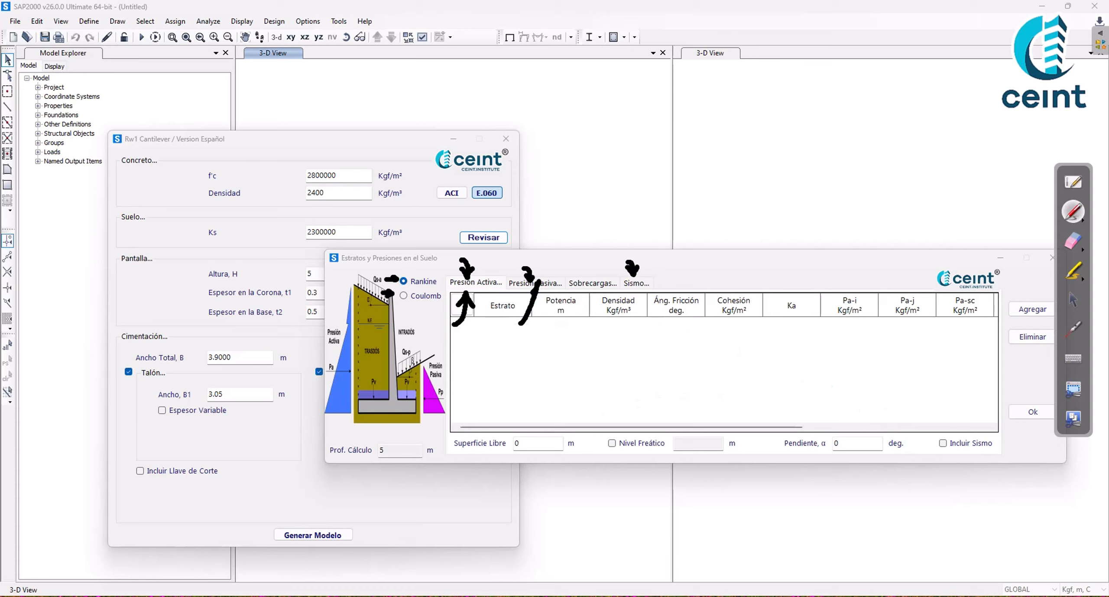
pyautogui.click(1078, 243)
pyautogui.moveTo(688, 265)
pyautogui.mouseDown()
pyautogui.moveTo(412, 325)
pyautogui.moveTo(709, 313)
pyautogui.mouseUp()
# - Point pen arrows at Presión Activa and Sismo, underline the Incluir Sismo option, and erase these marks
pyautogui.click(1073, 211)
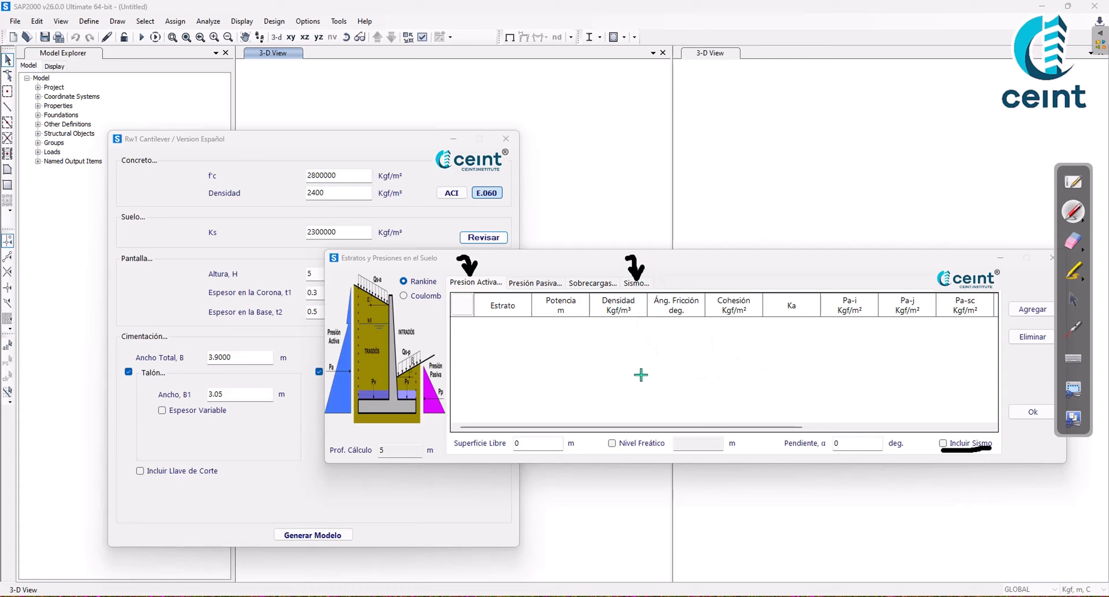
pyautogui.click(1071, 243)
pyautogui.moveTo(747, 270); pyautogui.dragTo(452, 282)
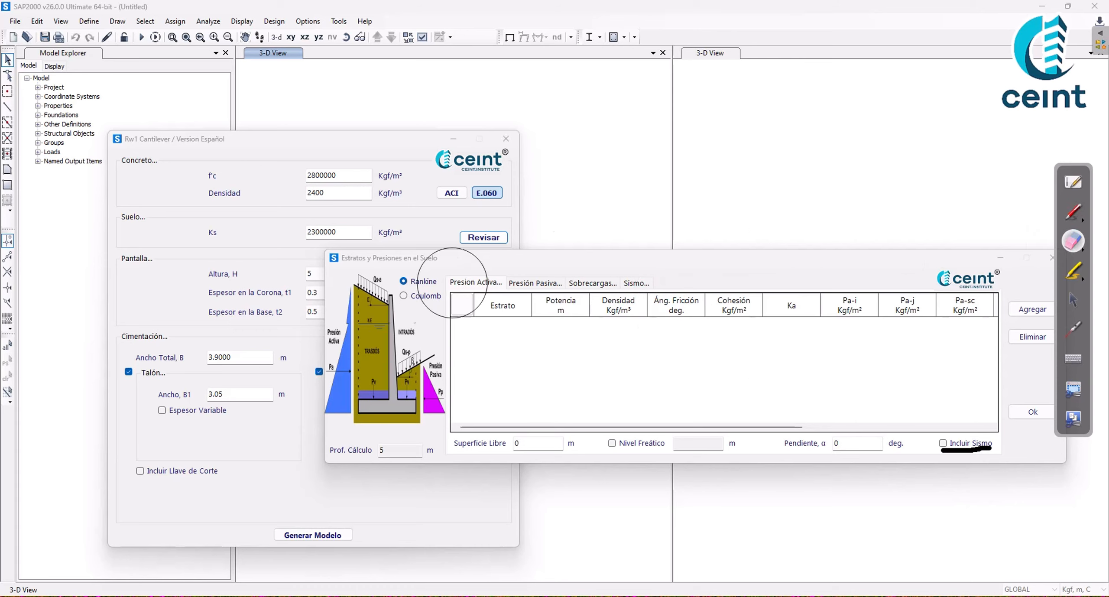
pyautogui.moveTo(827, 462); pyautogui.dragTo(966, 449)
# - Annotate the Prof. Cálculo depth, the wall height H and the Estrato and Potencia columns with the pen
pyautogui.click(1072, 212)
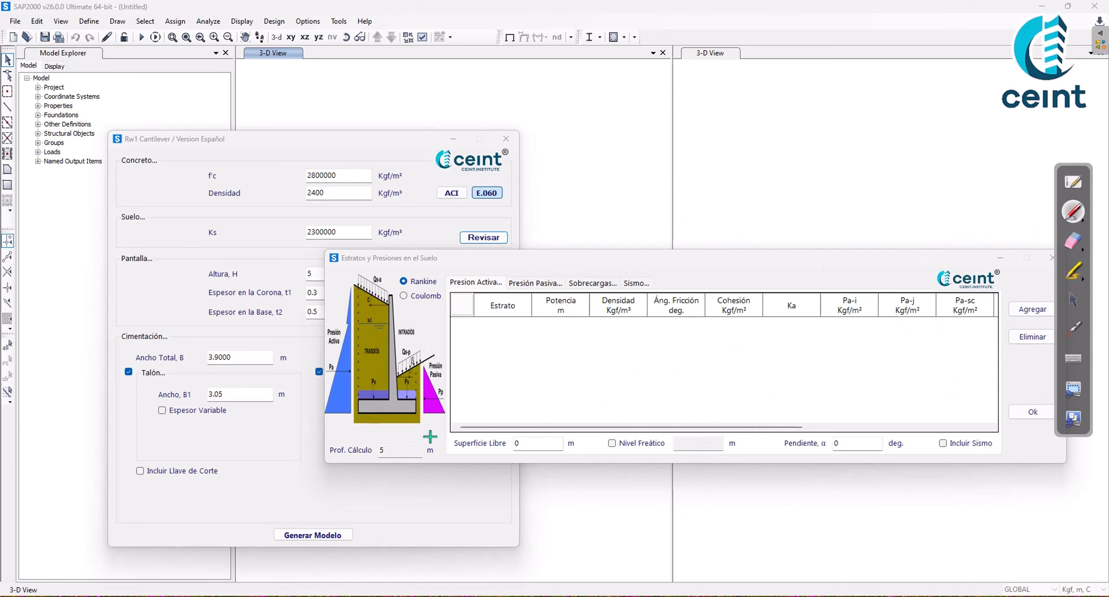
pyautogui.moveTo(431, 436)
pyautogui.mouseDown()
pyautogui.moveTo(348, 428)
pyautogui.moveTo(331, 463)
pyautogui.moveTo(438, 455)
pyautogui.mouseUp()
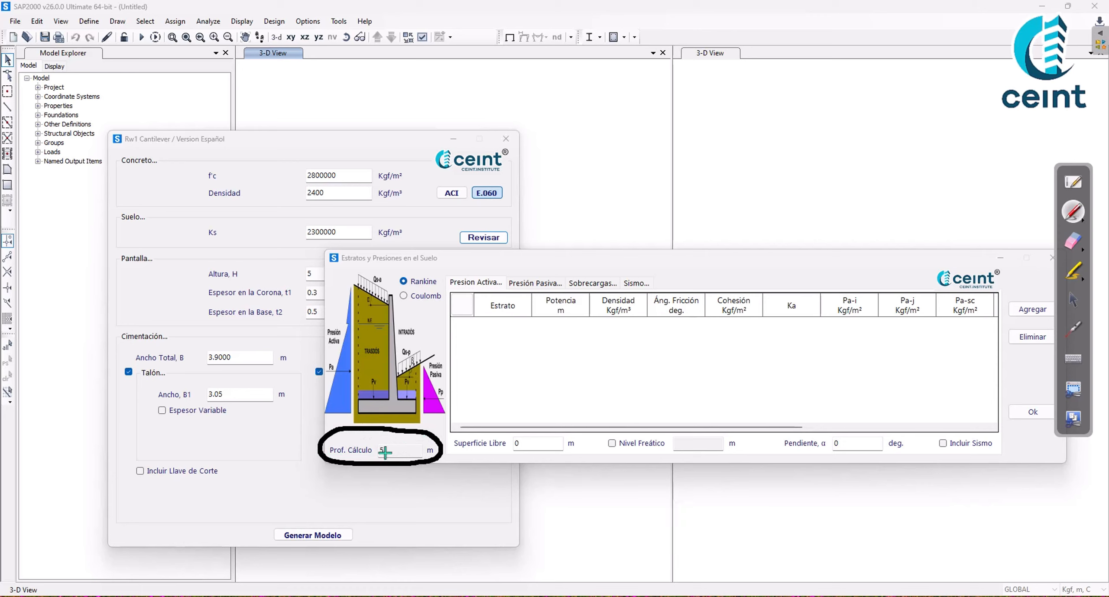
pyautogui.moveTo(202, 280); pyautogui.dragTo(237, 282)
pyautogui.moveTo(469, 330)
pyautogui.mouseDown()
pyautogui.moveTo(494, 330)
pyautogui.moveTo(490, 376)
pyautogui.mouseUp()
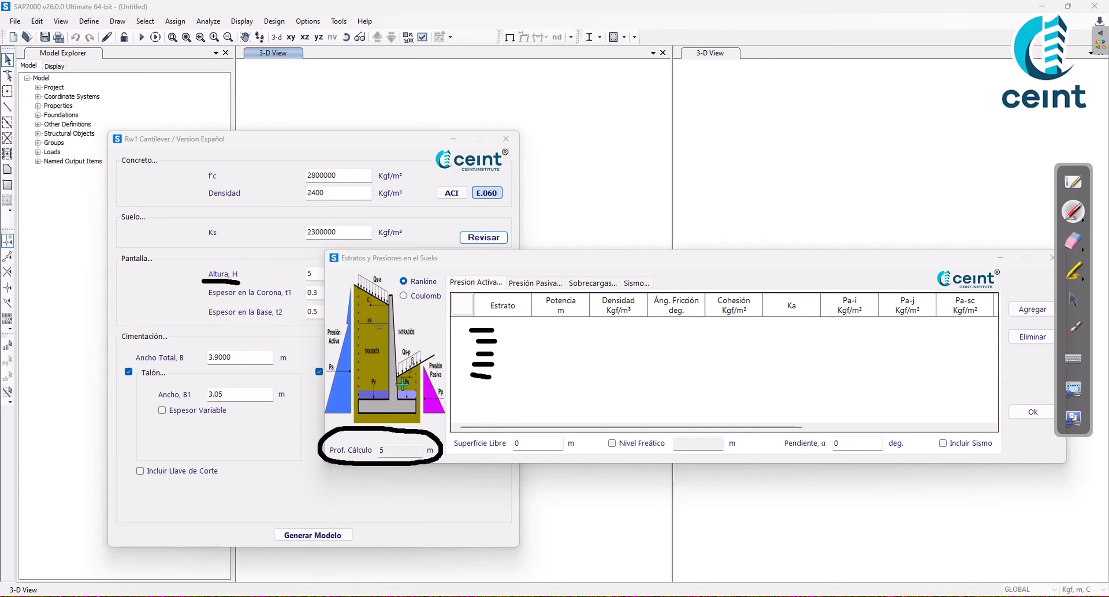
pyautogui.moveTo(352, 509)
pyautogui.mouseDown()
pyautogui.moveTo(373, 467)
pyautogui.moveTo(364, 478)
pyautogui.mouseUp()
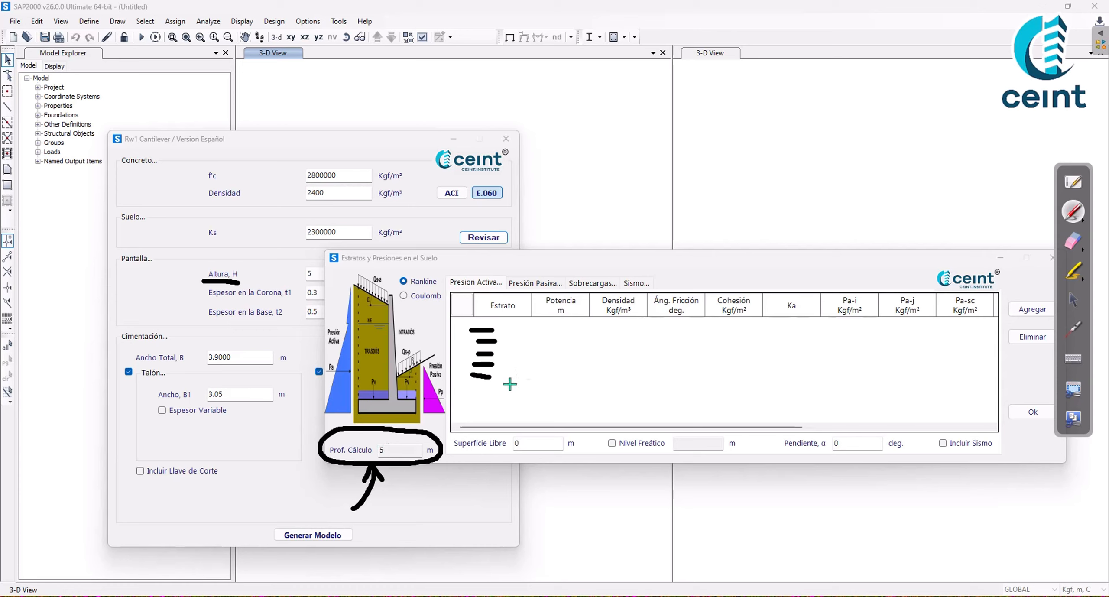
pyautogui.moveTo(556, 326)
pyautogui.mouseDown()
pyautogui.moveTo(568, 326)
pyautogui.moveTo(570, 348)
pyautogui.mouseUp()
pyautogui.moveTo(560, 361); pyautogui.dragTo(579, 370)
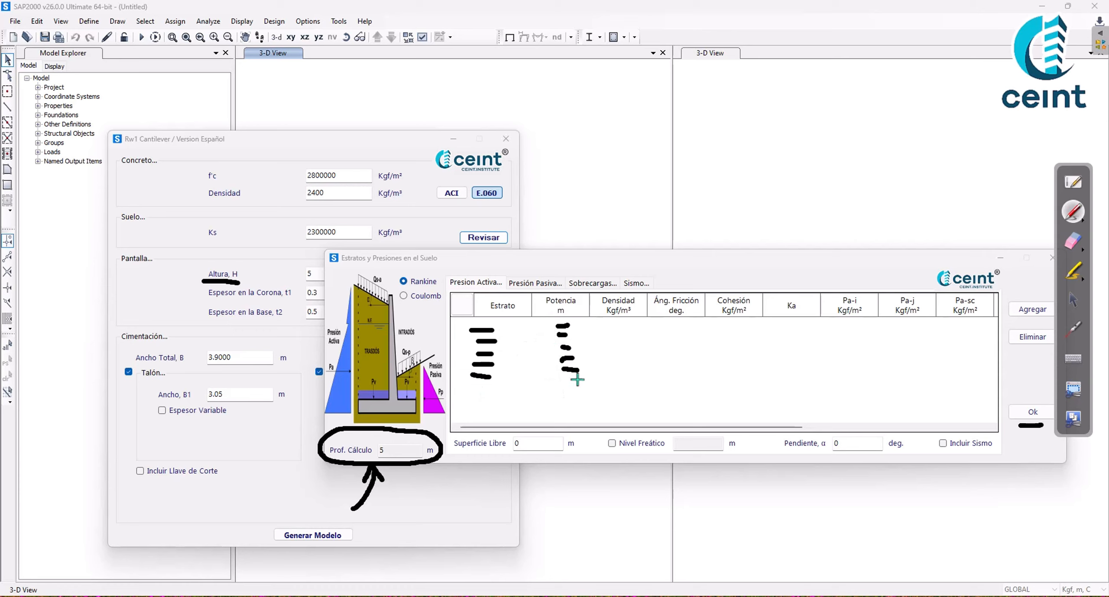
pyautogui.moveTo(396, 439); pyautogui.dragTo(414, 427)
pyautogui.moveTo(303, 280); pyautogui.dragTo(307, 281)
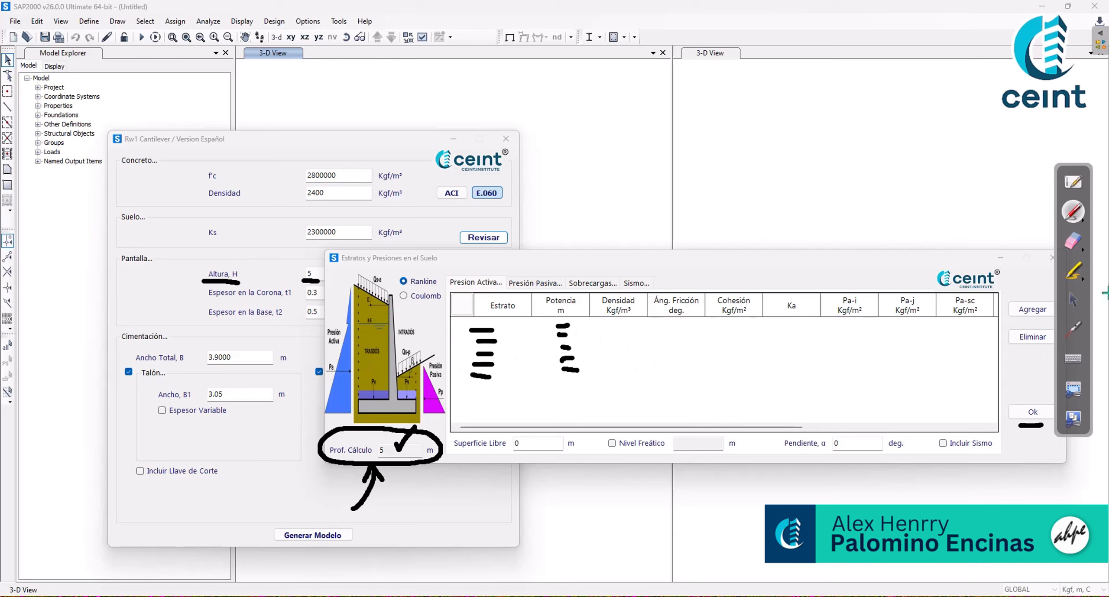
# - Erase the pen annotations over the strata table, calculation depth and wall height, and restore the normal pointer
pyautogui.click(1072, 241)
pyautogui.moveTo(481, 329)
pyautogui.mouseDown()
pyautogui.moveTo(528, 342)
pyautogui.moveTo(197, 505)
pyautogui.moveTo(292, 596)
pyautogui.mouseUp()
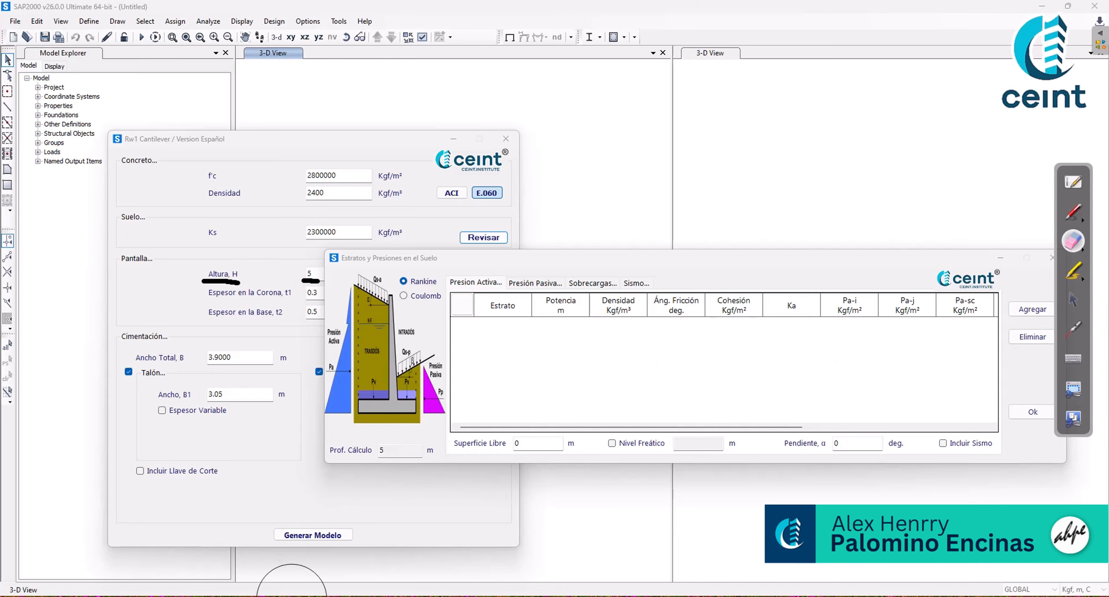
pyautogui.moveTo(203, 282); pyautogui.dragTo(320, 280)
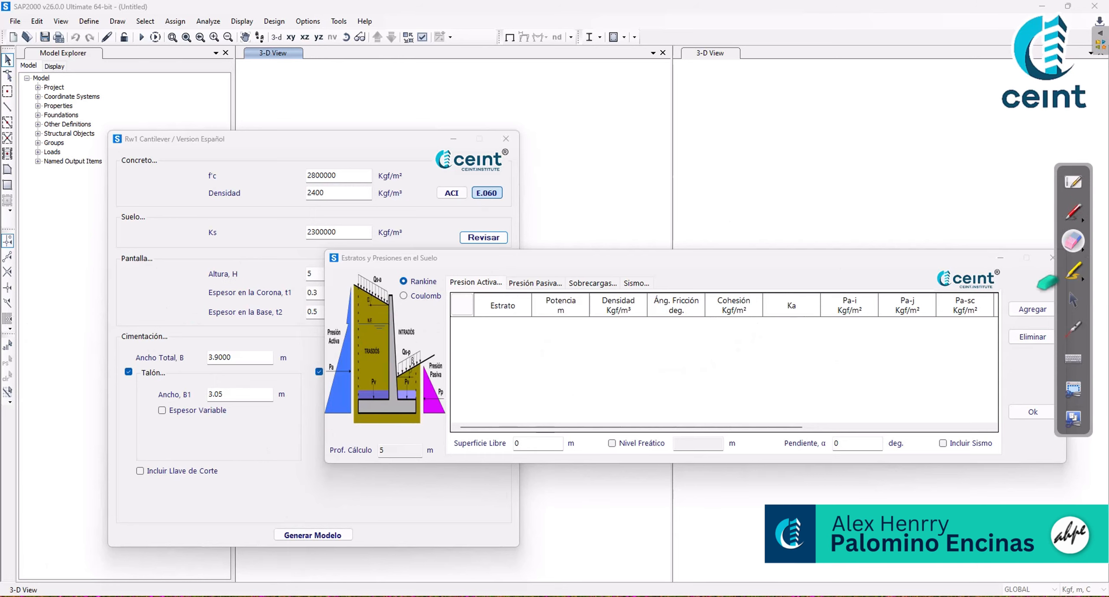
pyautogui.click(1073, 300)
# - Examine the passive pressure table (Presión Pasiva) and return to the active pressure table
pyautogui.moveTo(884, 259); pyautogui.dragTo(741, 267)
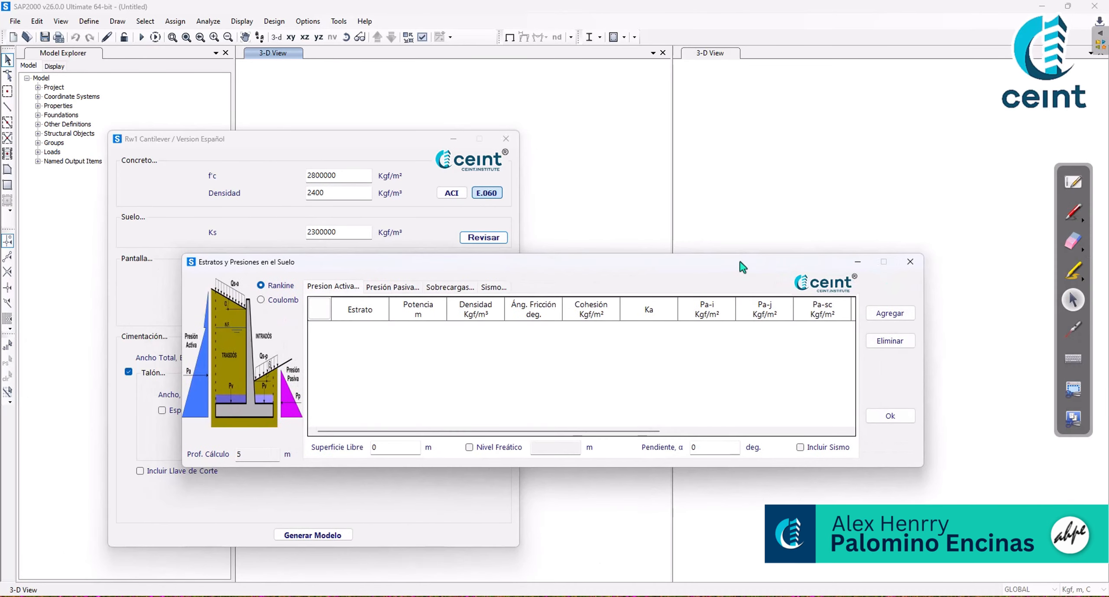
pyautogui.click(378, 289)
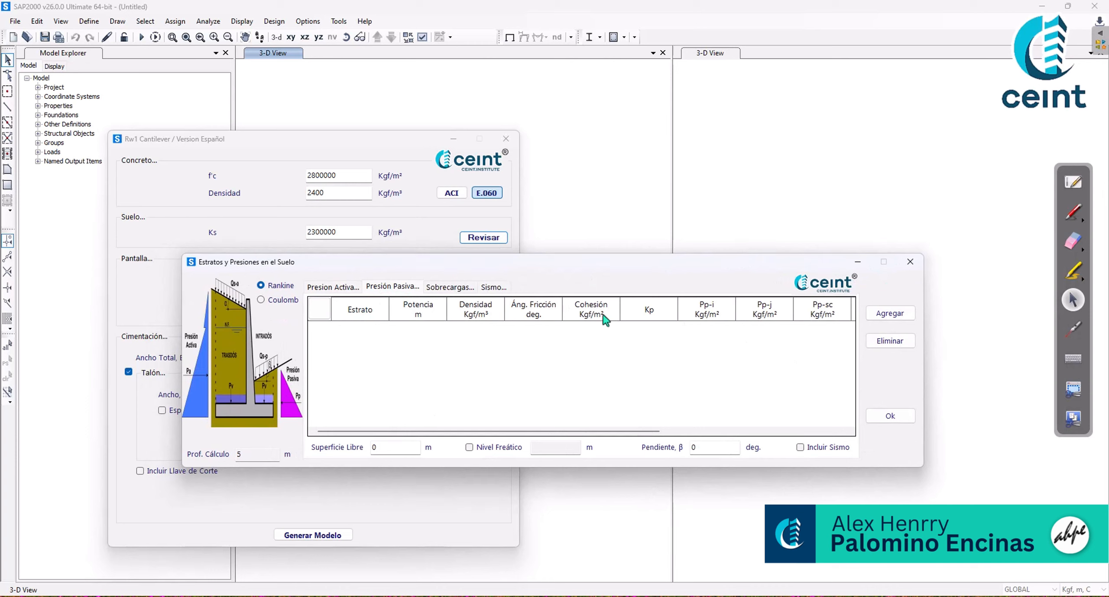
pyautogui.moveTo(396, 431); pyautogui.dragTo(347, 430)
pyautogui.click(340, 287)
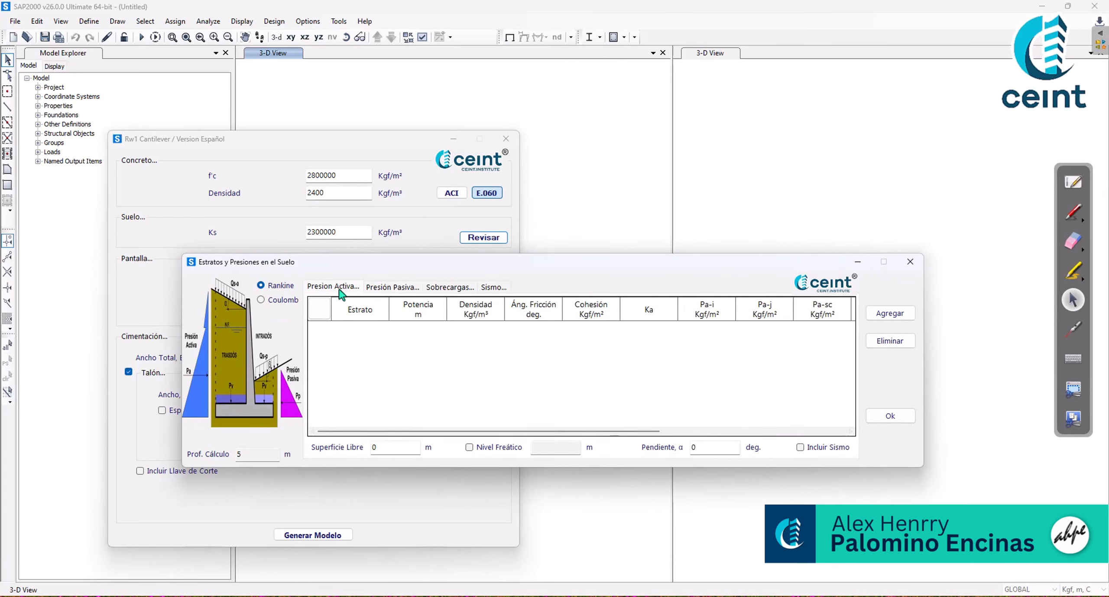
# - Review the Sobrecargas page, marking Qs-a and Qs-p in the form and wall diagram with the pen, and erase the marks
pyautogui.click(447, 287)
pyautogui.moveTo(449, 262); pyautogui.dragTo(517, 266)
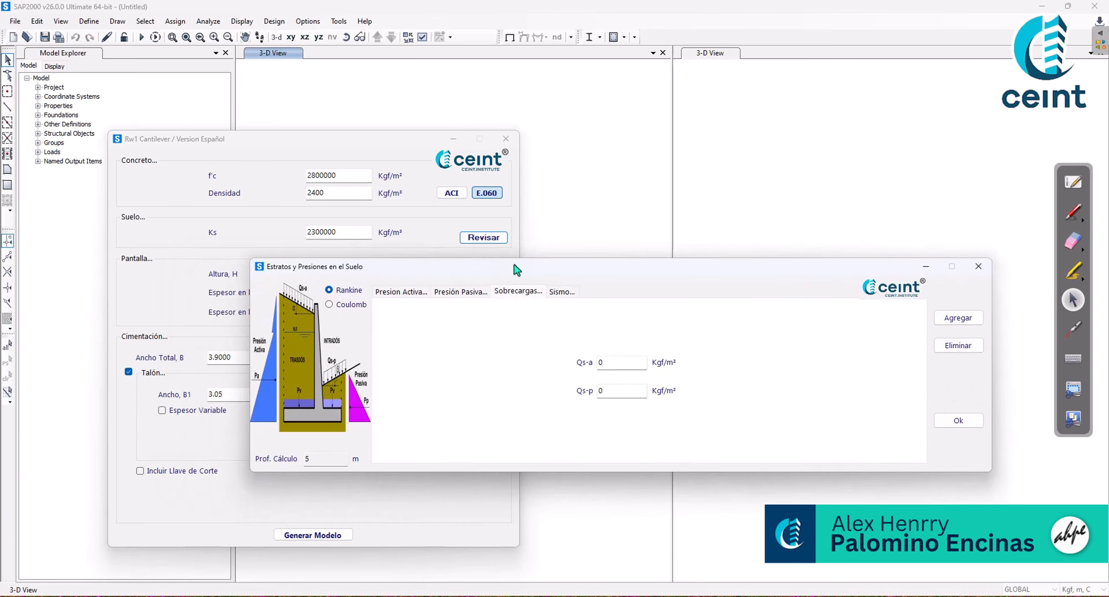
pyautogui.click(1073, 212)
pyautogui.moveTo(705, 349)
pyautogui.mouseDown()
pyautogui.moveTo(626, 326)
pyautogui.moveTo(548, 425)
pyautogui.moveTo(730, 384)
pyautogui.moveTo(707, 347)
pyautogui.mouseUp()
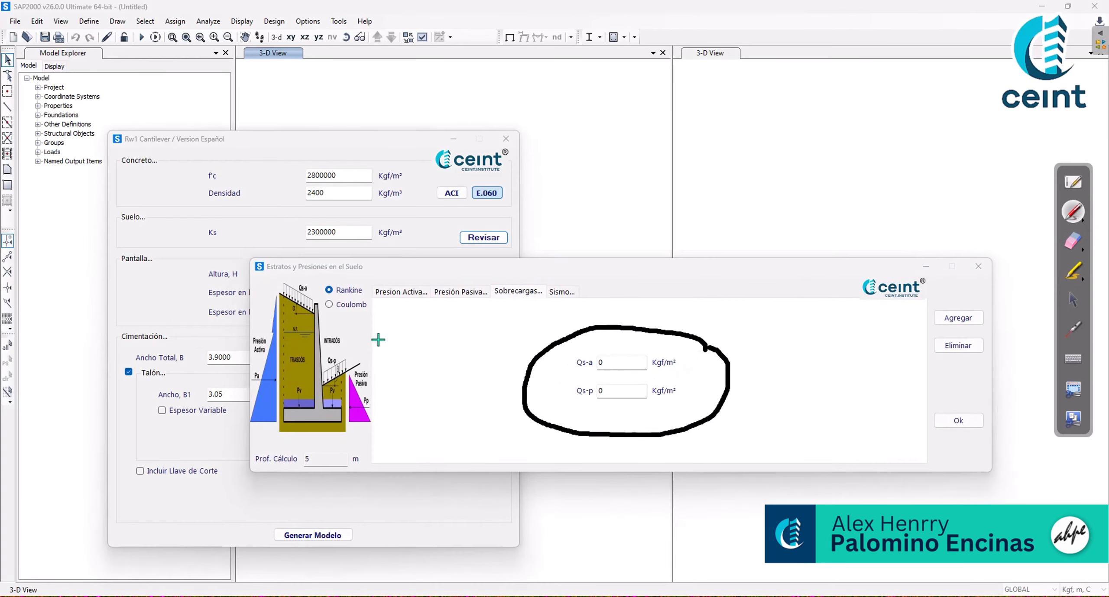
pyautogui.moveTo(578, 372); pyautogui.dragTo(587, 371)
pyautogui.moveTo(325, 386); pyautogui.dragTo(362, 381)
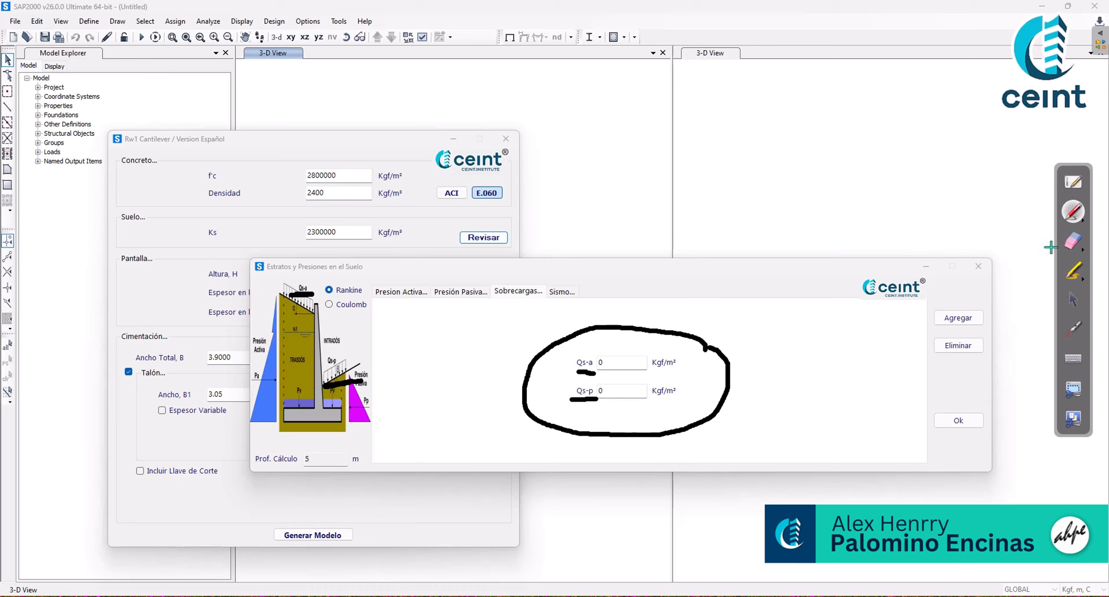
pyautogui.click(1072, 241)
pyautogui.moveTo(747, 326)
pyautogui.mouseDown()
pyautogui.moveTo(832, 321)
pyautogui.moveTo(901, 373)
pyautogui.moveTo(579, 190)
pyautogui.mouseUp()
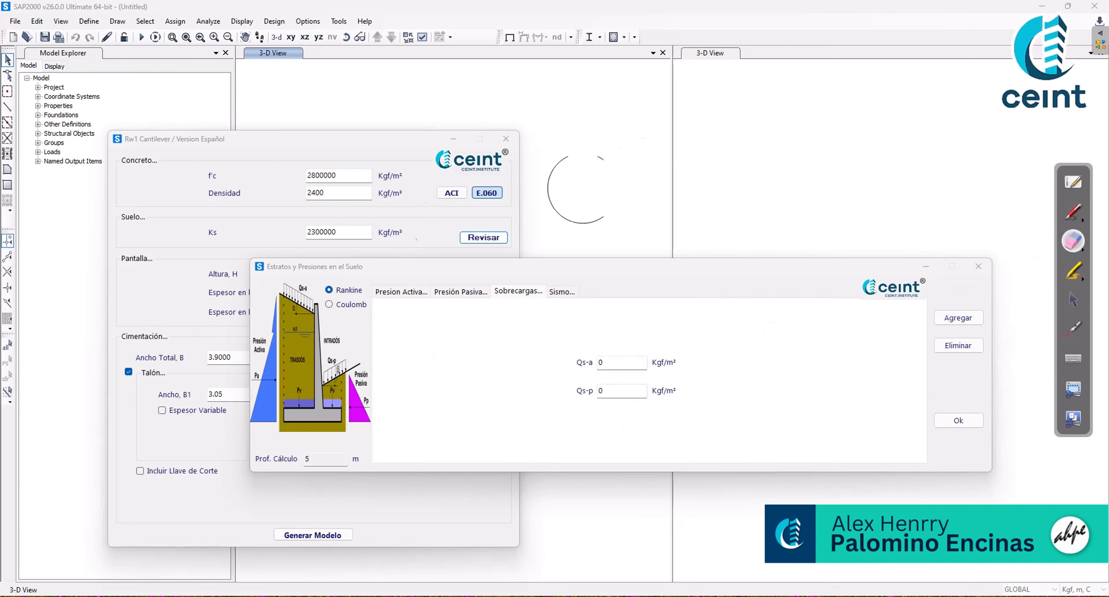
pyautogui.moveTo(1087, 302); pyautogui.dragTo(1086, 302)
pyautogui.click(1073, 302)
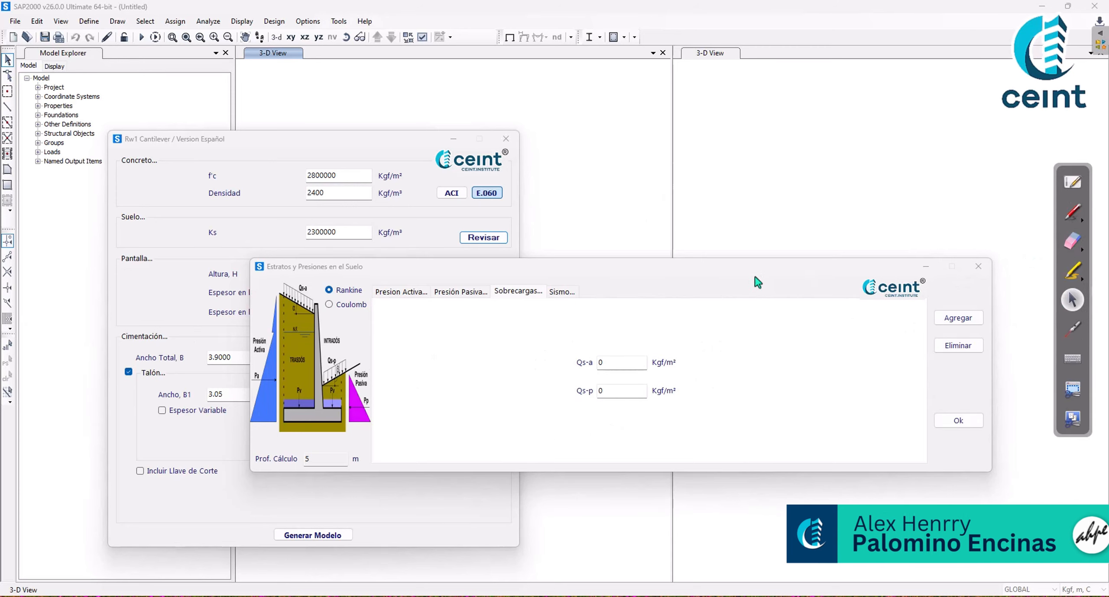
# - Review the Sismo page, marking the Ao acceleration, the Kh method options, the Kh and Kv coefficients and the seismic inertia angle
pyautogui.moveTo(716, 271); pyautogui.dragTo(712, 266)
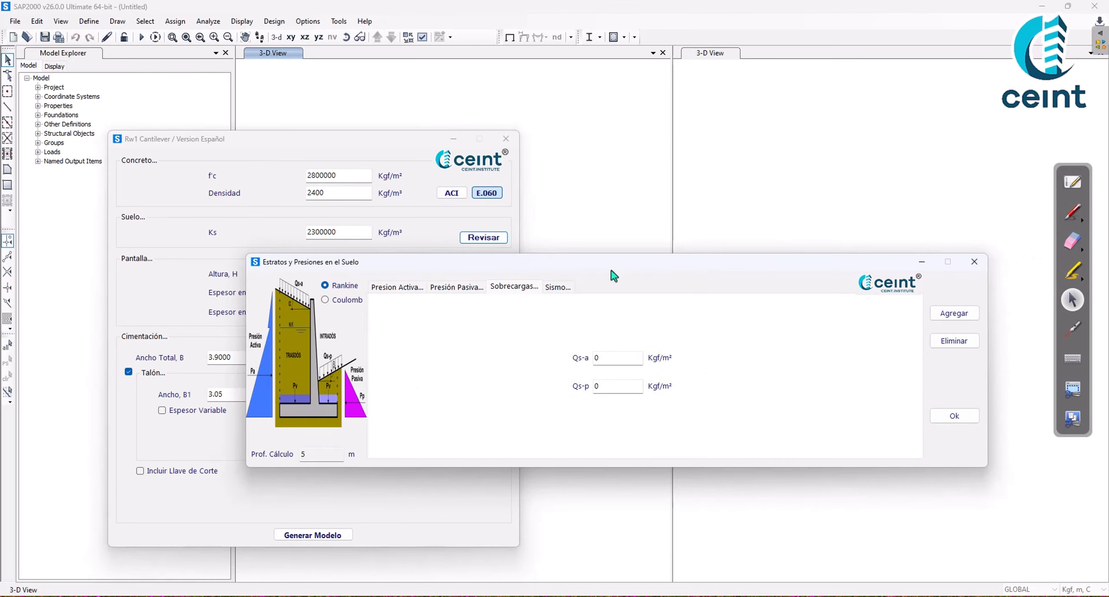
pyautogui.click(561, 288)
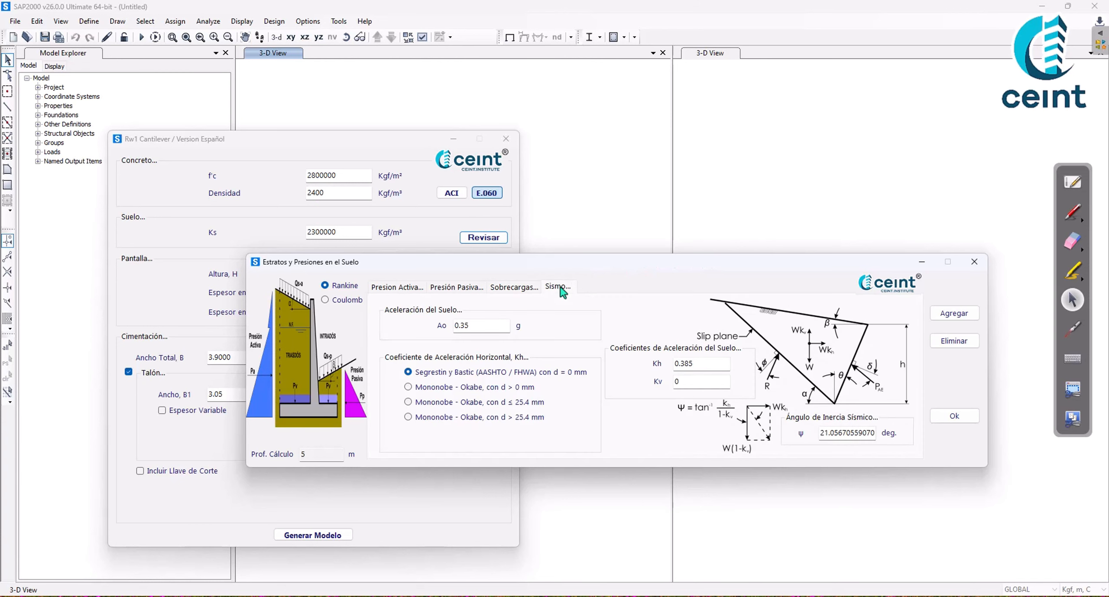
pyautogui.moveTo(581, 269); pyautogui.dragTo(588, 265)
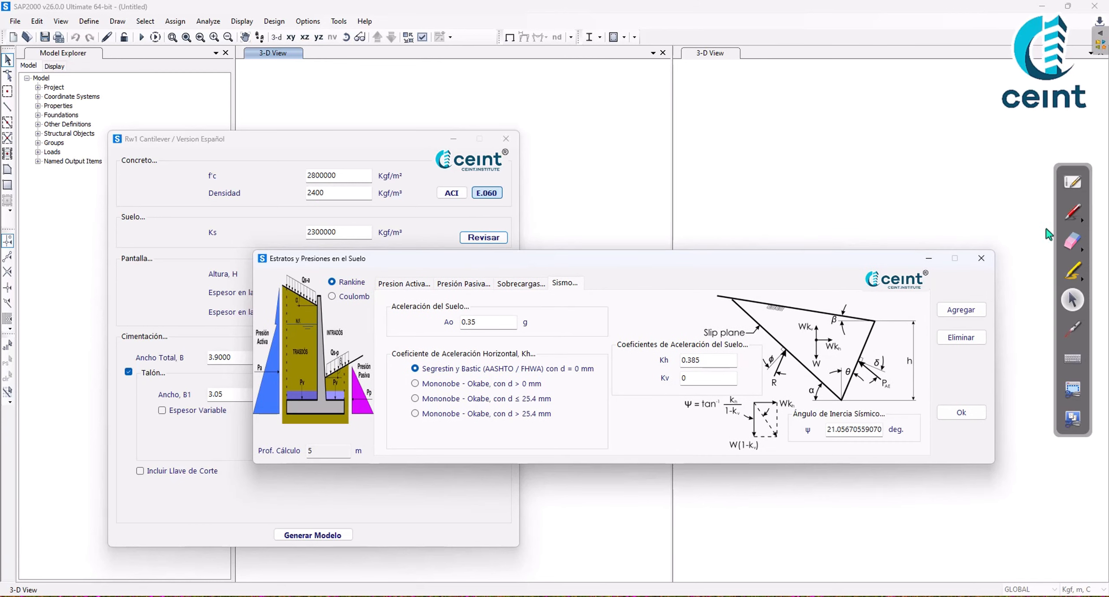
pyautogui.click(1070, 213)
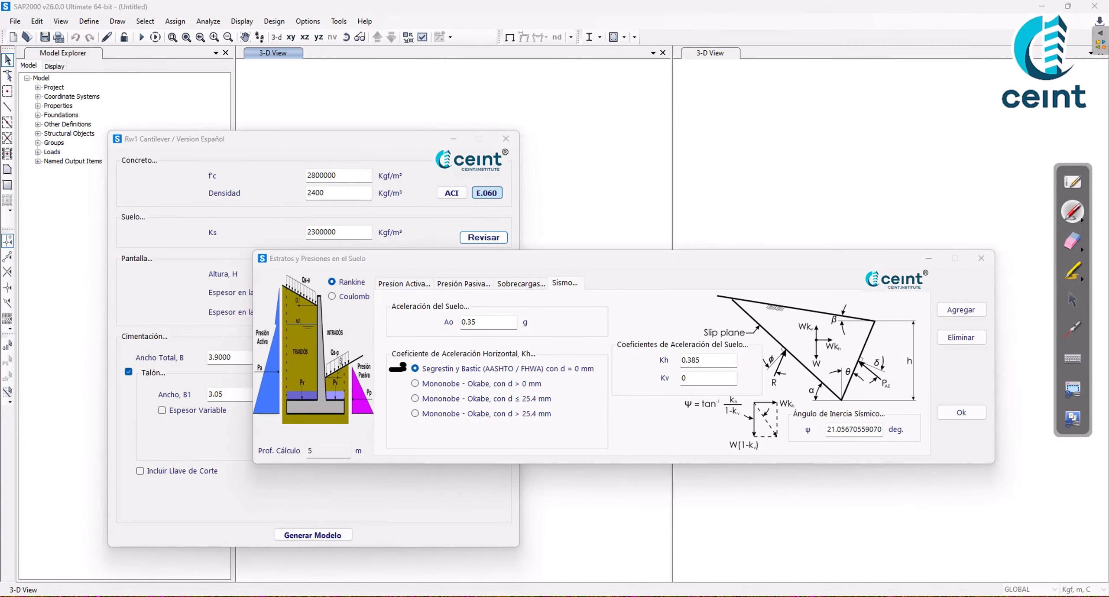
pyautogui.moveTo(393, 383); pyautogui.dragTo(401, 418)
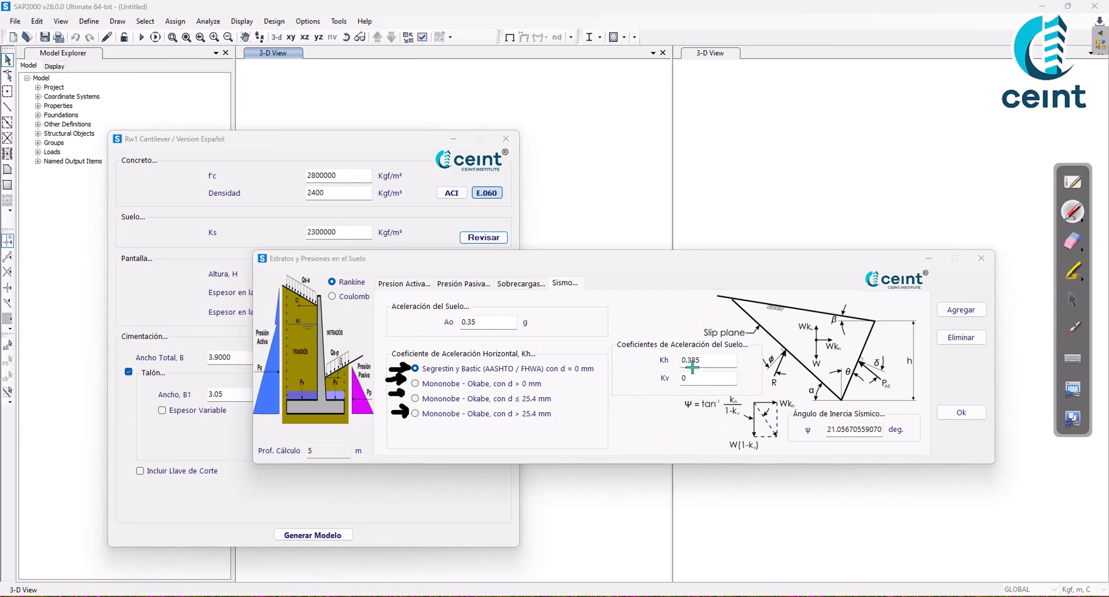
pyautogui.moveTo(403, 313); pyautogui.dragTo(439, 312)
pyautogui.moveTo(442, 328)
pyautogui.mouseDown()
pyautogui.moveTo(443, 310)
pyautogui.moveTo(534, 314)
pyautogui.moveTo(442, 332)
pyautogui.mouseUp()
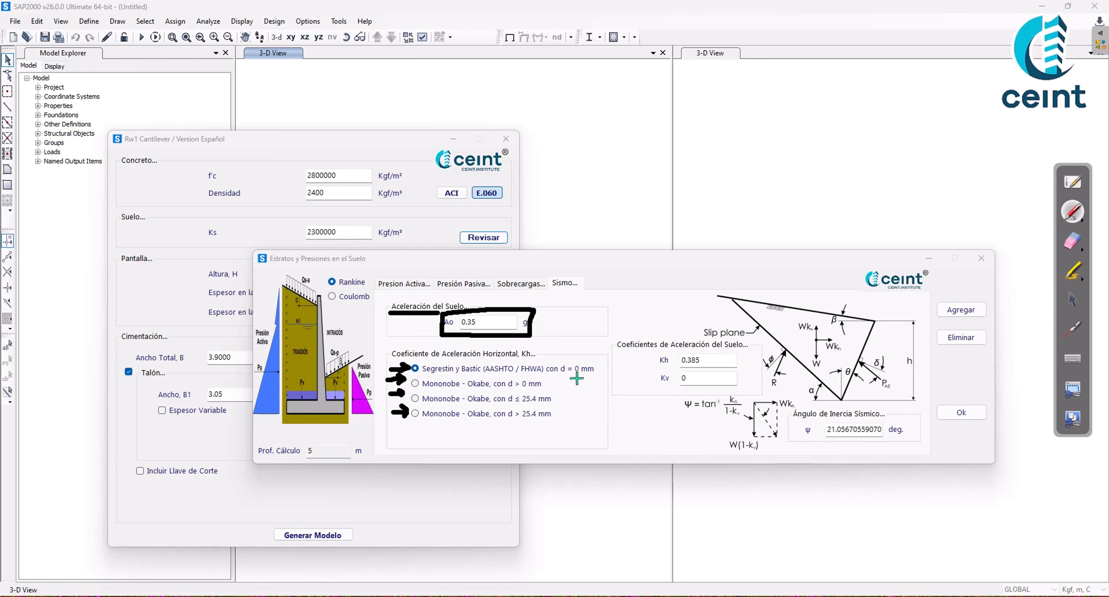
pyautogui.moveTo(551, 386)
pyautogui.mouseDown()
pyautogui.moveTo(564, 382)
pyautogui.moveTo(563, 412)
pyautogui.mouseUp()
pyautogui.moveTo(652, 351); pyautogui.dragTo(649, 388)
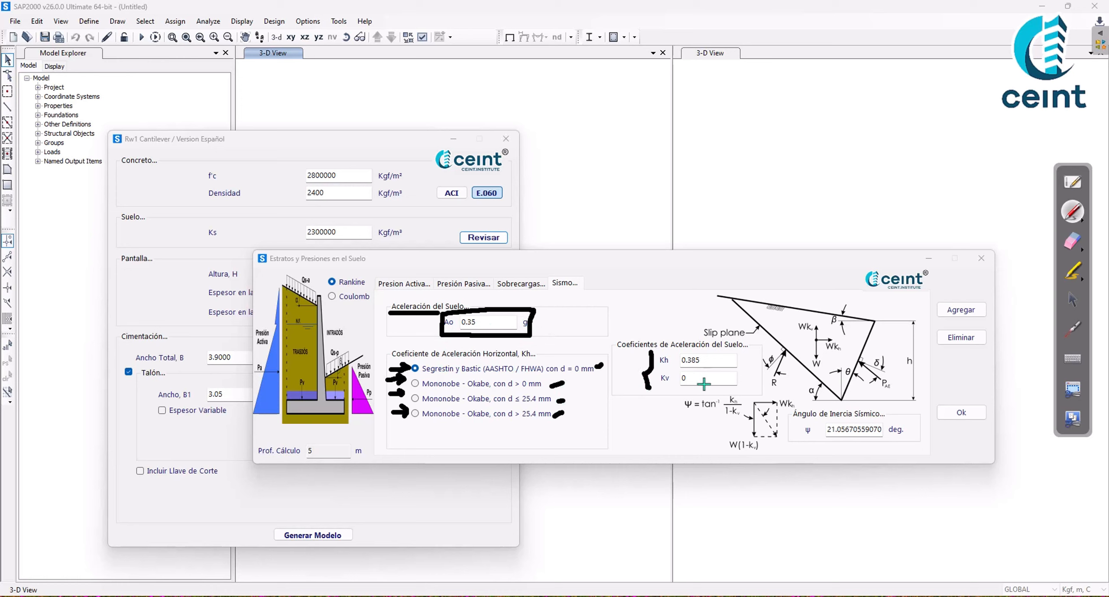
pyautogui.moveTo(823, 446); pyautogui.dragTo(912, 439)
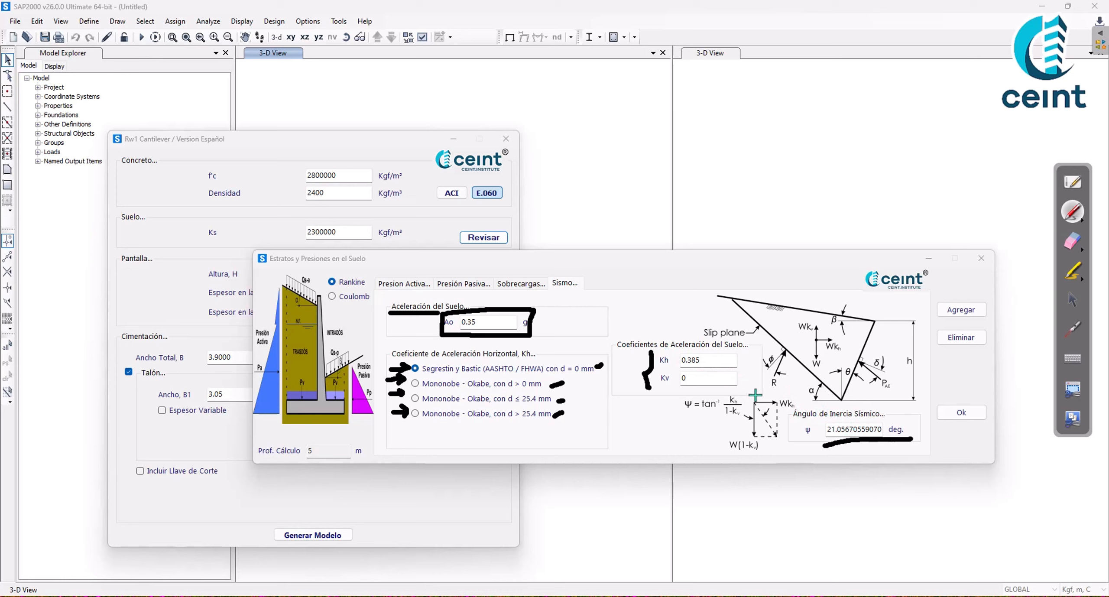
# - Erase the pen marks on the Sismo page and return to the active pressure table (Presión Activa)
pyautogui.click(1072, 241)
pyautogui.moveTo(906, 267)
pyautogui.mouseDown()
pyautogui.moveTo(407, 390)
pyautogui.moveTo(633, 450)
pyautogui.moveTo(732, 451)
pyautogui.mouseUp()
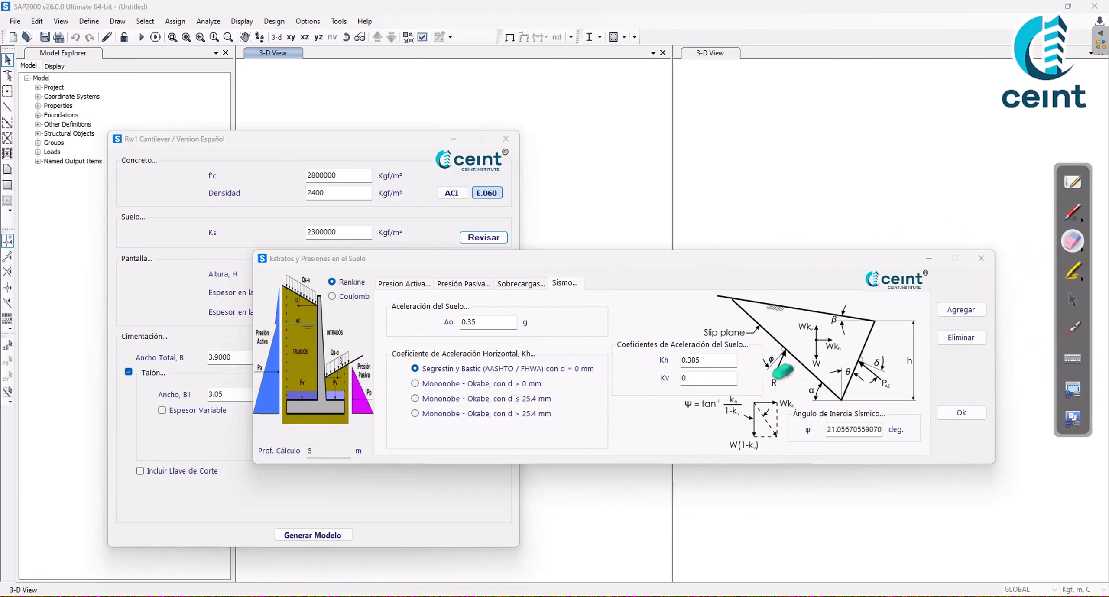
pyautogui.click(1072, 299)
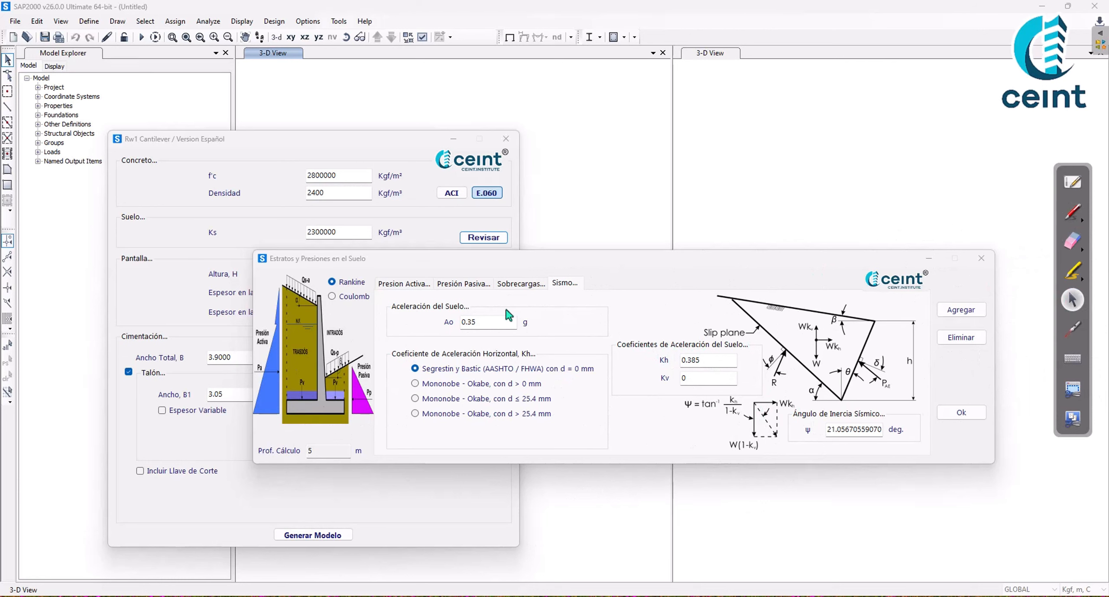
pyautogui.click(425, 286)
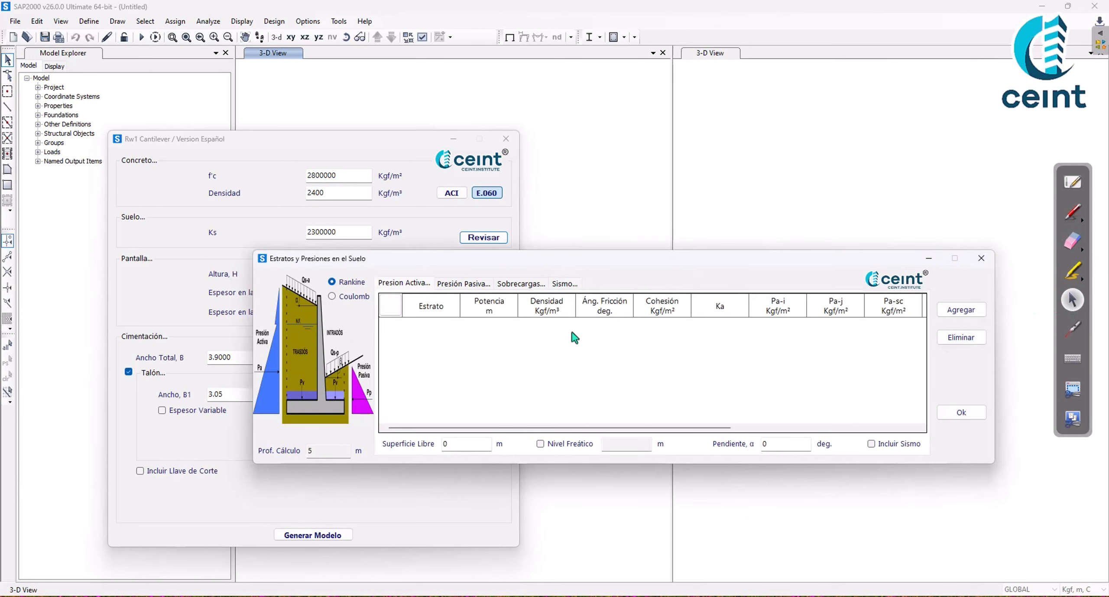
# - Examine the Superficie Libre field and the matching zone at the top of the wall diagram, marking both with the pen
pyautogui.moveTo(682, 261)
pyautogui.mouseDown()
pyautogui.moveTo(675, 281)
pyautogui.moveTo(700, 328)
pyautogui.moveTo(697, 268)
pyautogui.mouseUp()
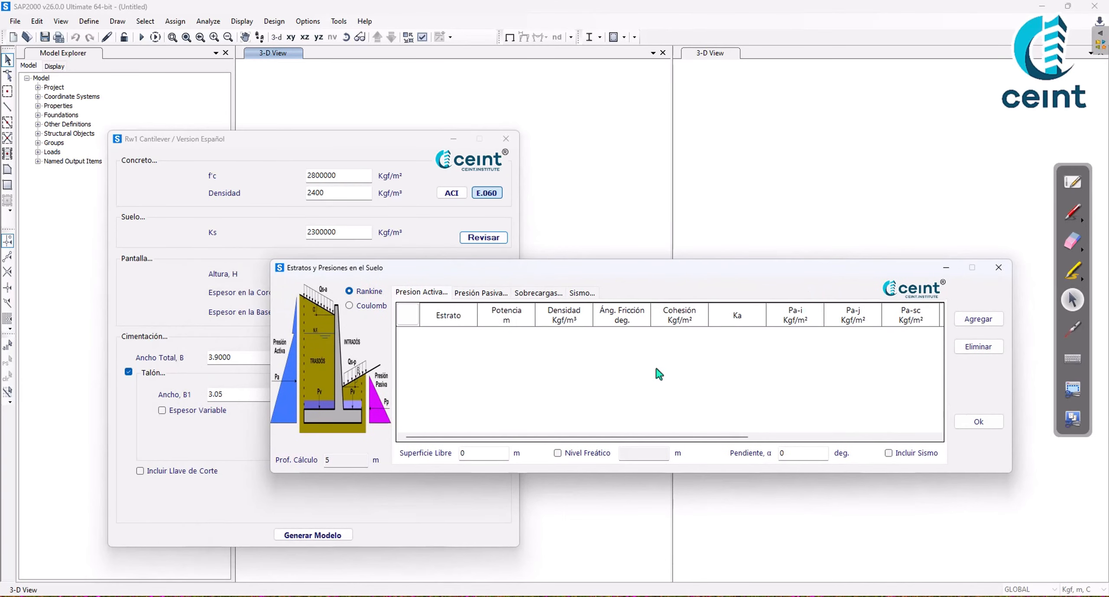
pyautogui.click(1072, 213)
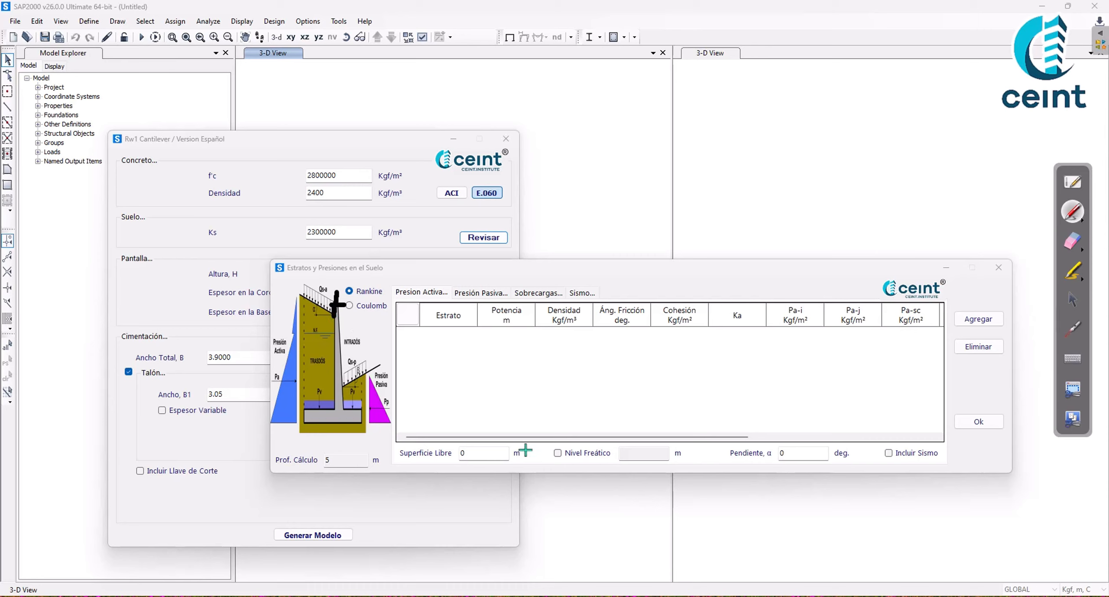
pyautogui.moveTo(528, 447)
pyautogui.mouseDown()
pyautogui.moveTo(474, 430)
pyautogui.moveTo(390, 451)
pyautogui.moveTo(450, 467)
pyautogui.moveTo(522, 459)
pyautogui.mouseUp()
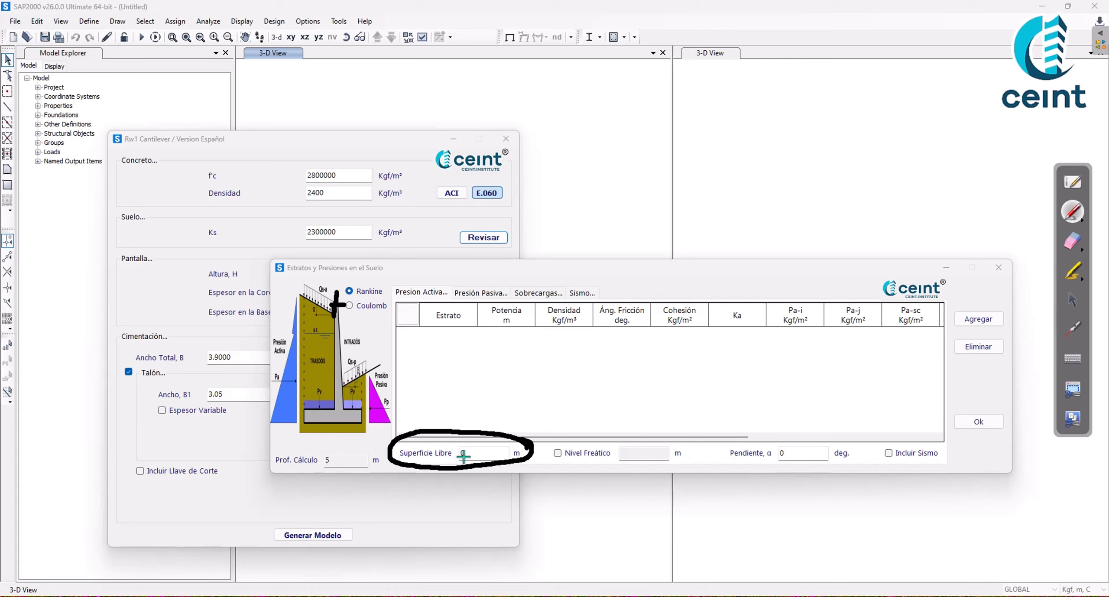
pyautogui.click(1072, 241)
pyautogui.click(336, 303)
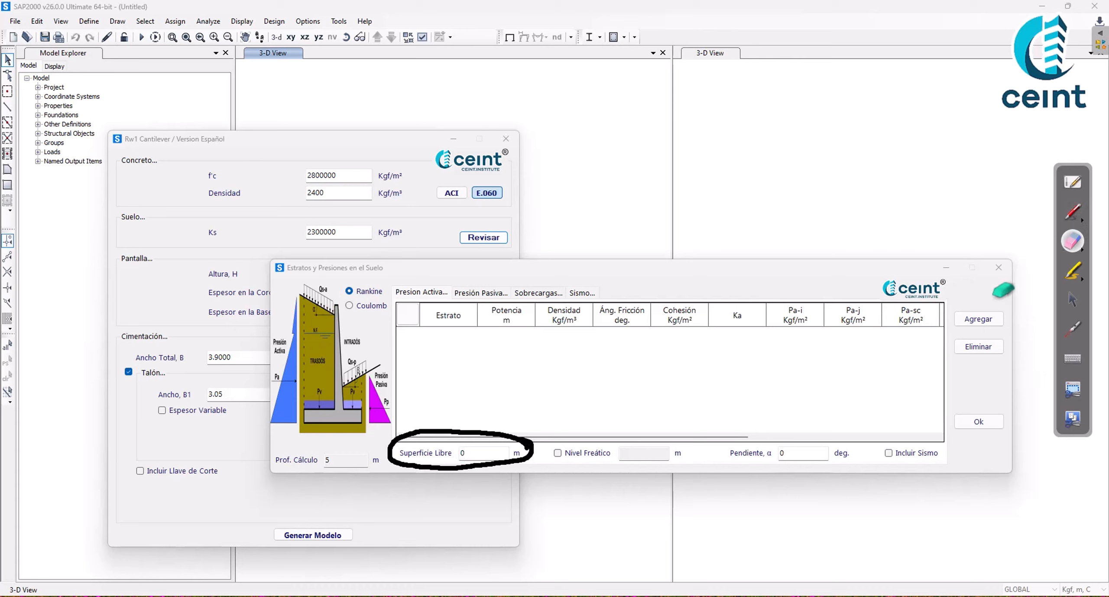
pyautogui.click(1072, 212)
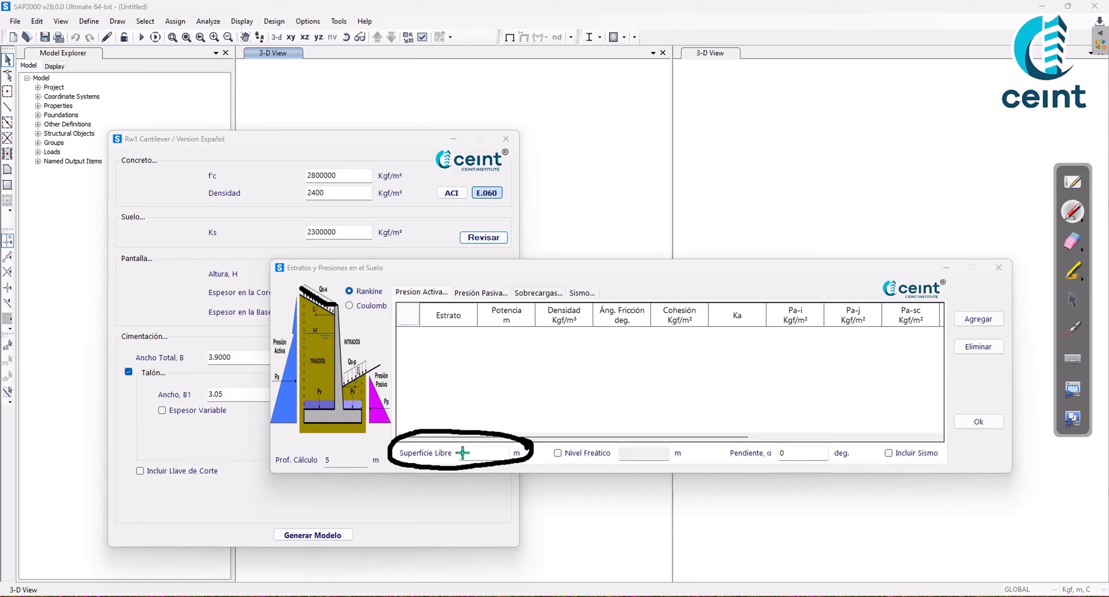
# - Clear the pen marks and set the active pressure's Superficie Libre to 0.40 m
pyautogui.click(1071, 241)
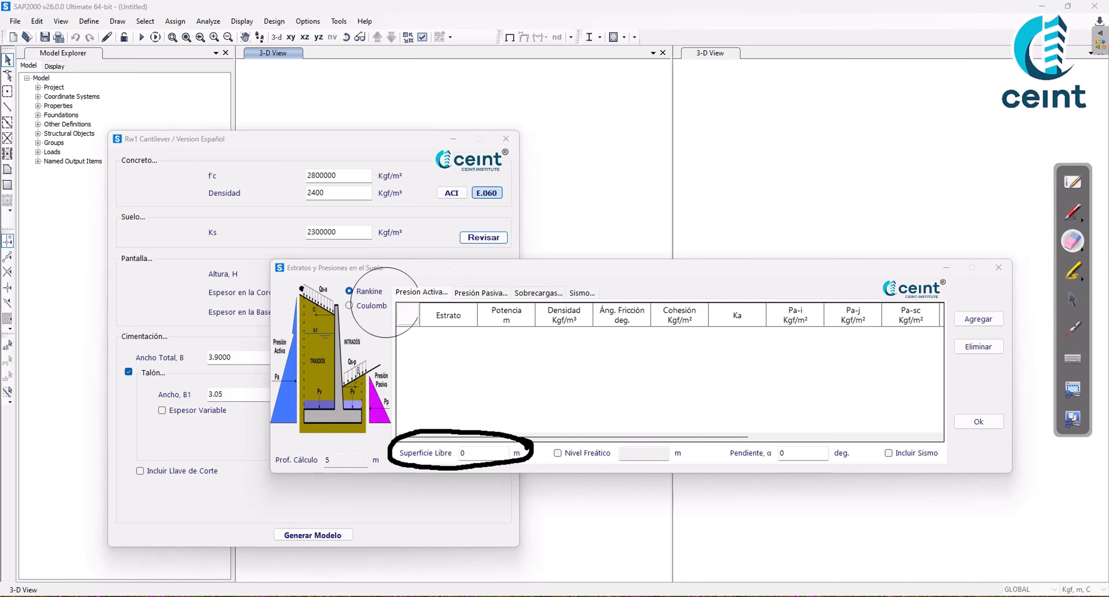
pyautogui.click(395, 398)
pyautogui.click(1071, 299)
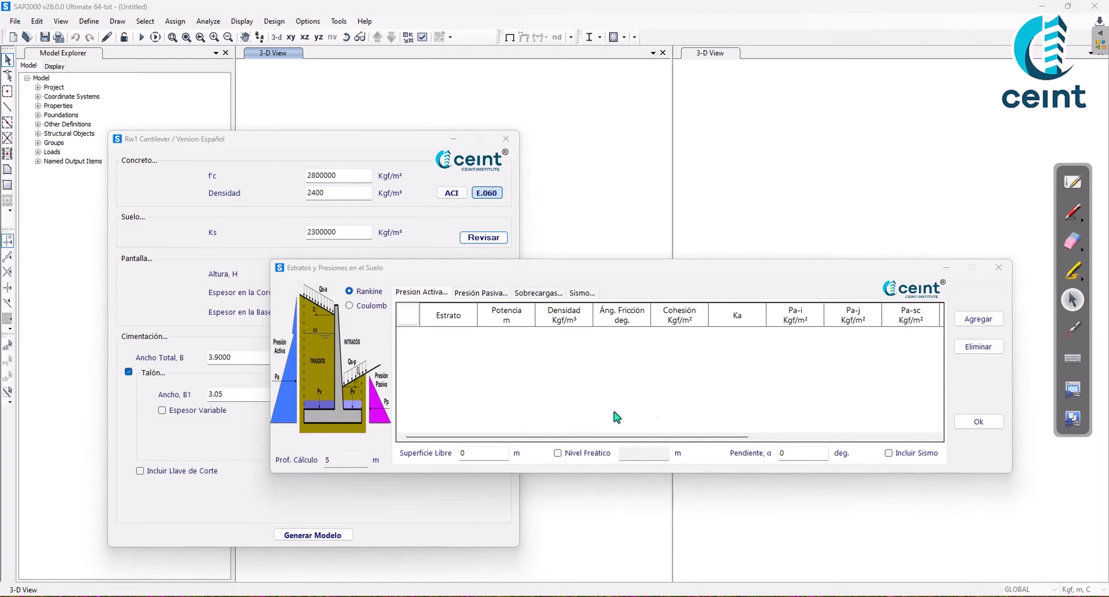
pyautogui.click(487, 454)
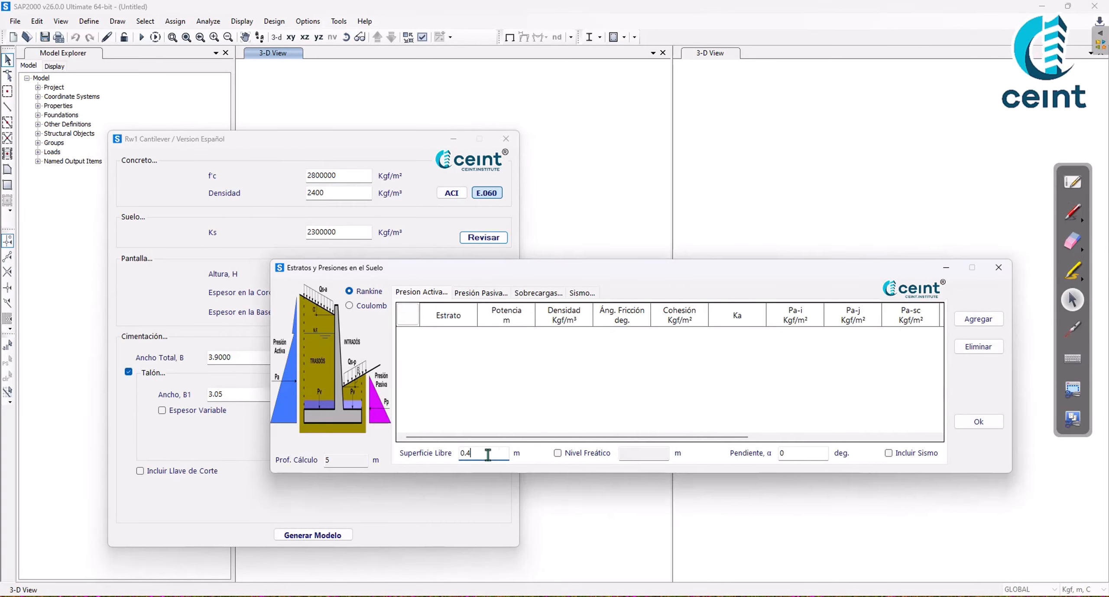
# - Mark the 0.40 m free surface, the backfill side (Trasdós) of the diagram and the stratum rows of the table with the pen
pyautogui.click(1071, 212)
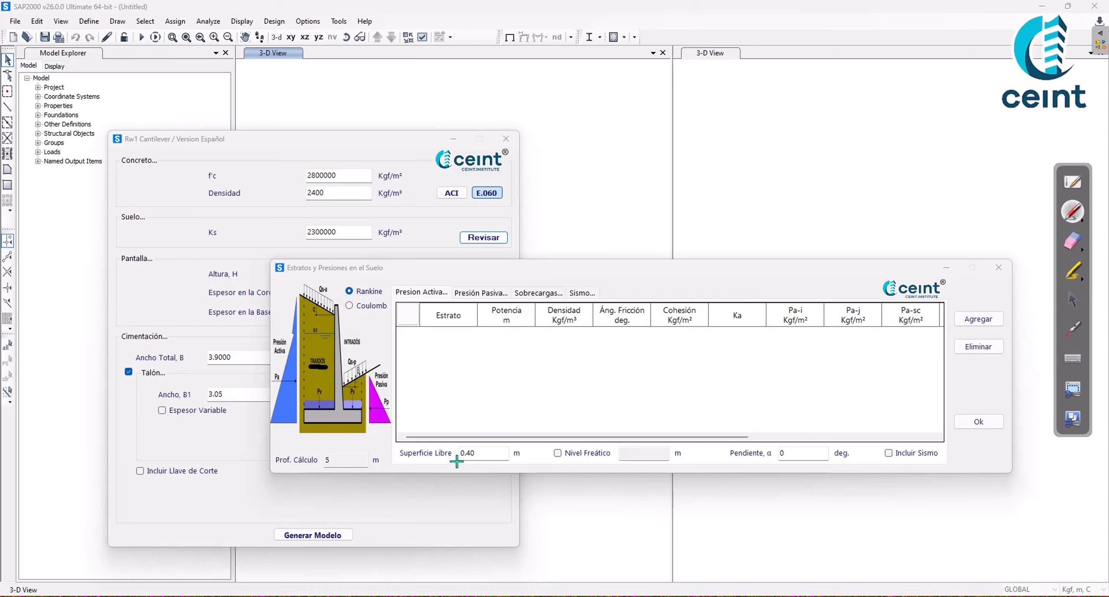
pyautogui.moveTo(455, 461); pyautogui.dragTo(476, 459)
pyautogui.moveTo(334, 317); pyautogui.dragTo(325, 307)
pyautogui.moveTo(426, 342)
pyautogui.mouseDown()
pyautogui.moveTo(456, 343)
pyautogui.moveTo(462, 373)
pyautogui.mouseUp()
pyautogui.moveTo(416, 391); pyautogui.dragTo(434, 391)
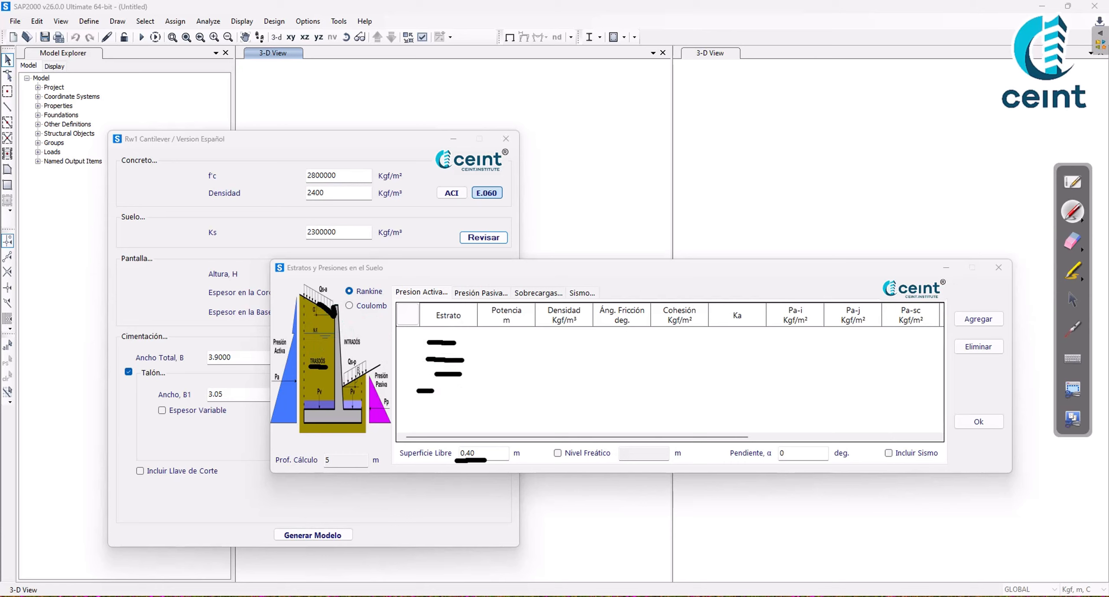
# - Erase the pen marks, check the Superficie Libre field of the passive pressure table, and return to the active pressure table
pyautogui.click(1072, 240)
pyautogui.moveTo(392, 324)
pyautogui.mouseDown()
pyautogui.moveTo(387, 395)
pyautogui.moveTo(879, 371)
pyautogui.mouseUp()
pyautogui.click(1072, 299)
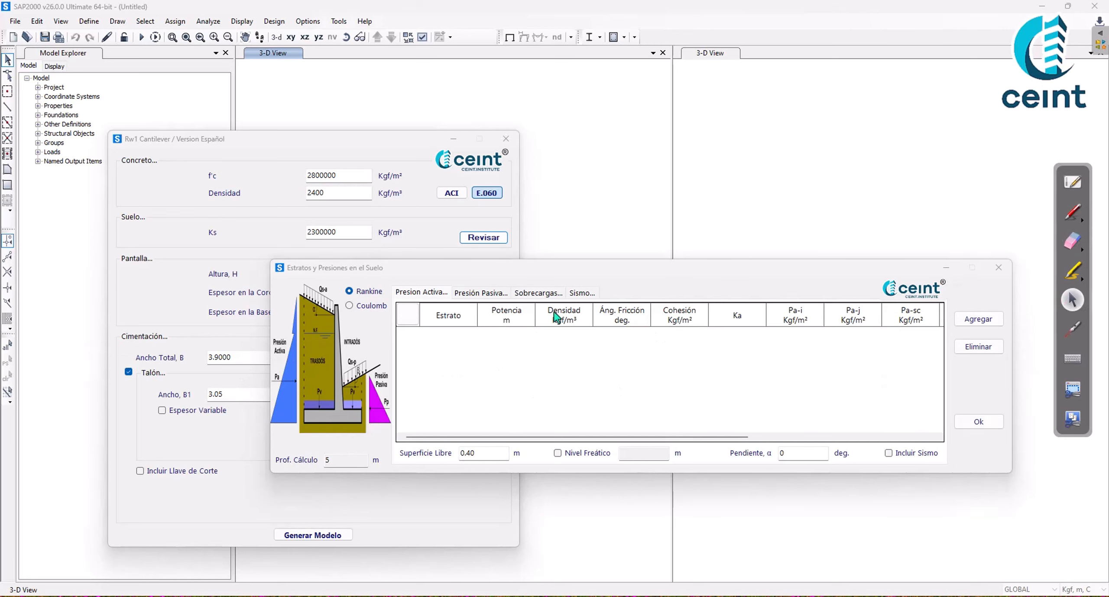
pyautogui.click(481, 293)
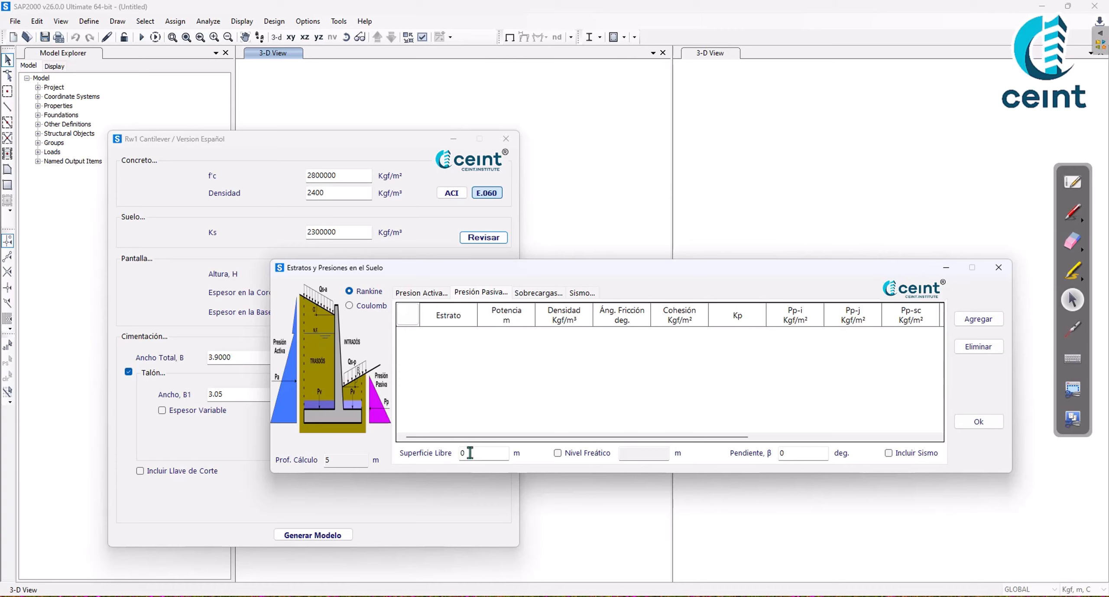
pyautogui.click(430, 292)
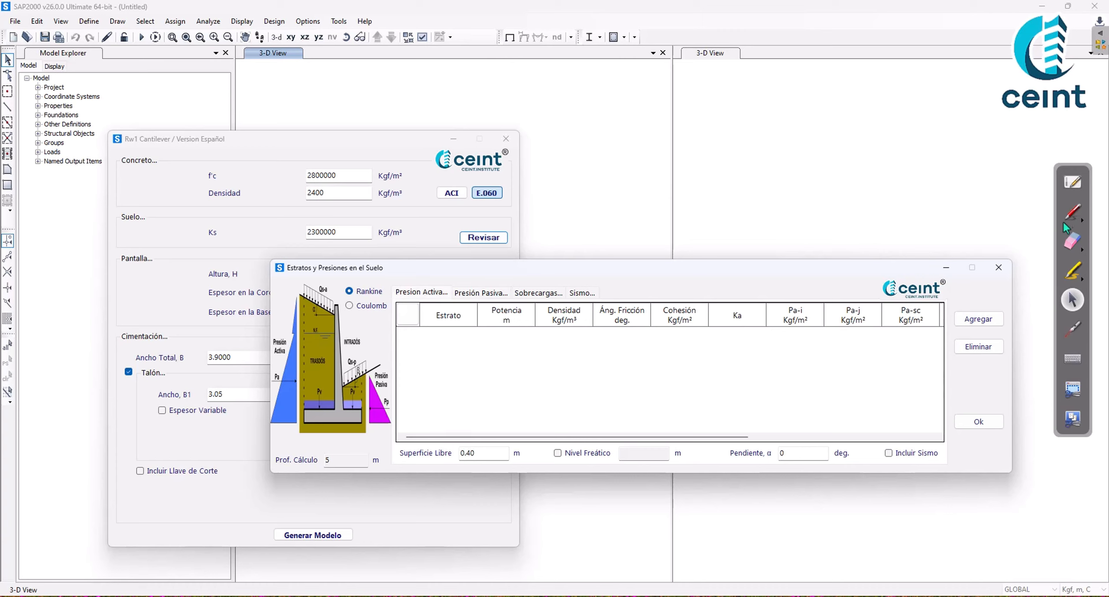
# - Mark the water table line and its depth from the wall crown on the diagram with the pen, and erase the marks
pyautogui.click(1072, 212)
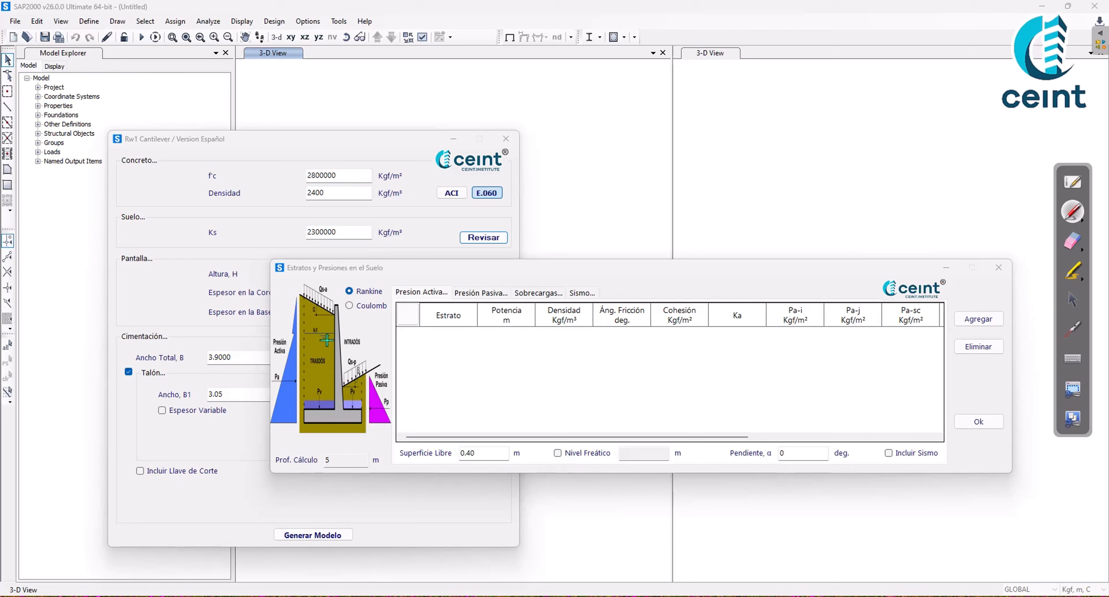
pyautogui.moveTo(313, 336); pyautogui.dragTo(335, 336)
pyautogui.click(350, 320)
pyautogui.click(362, 329)
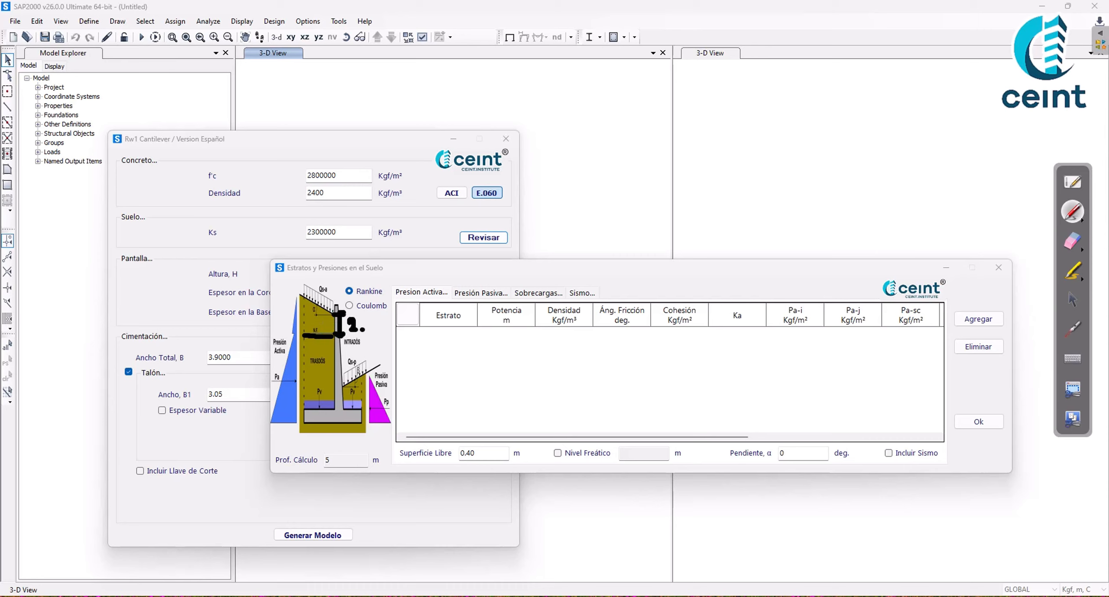
pyautogui.moveTo(372, 327); pyautogui.dragTo(383, 320)
pyautogui.click(1072, 241)
pyautogui.moveTo(398, 321); pyautogui.dragTo(309, 325)
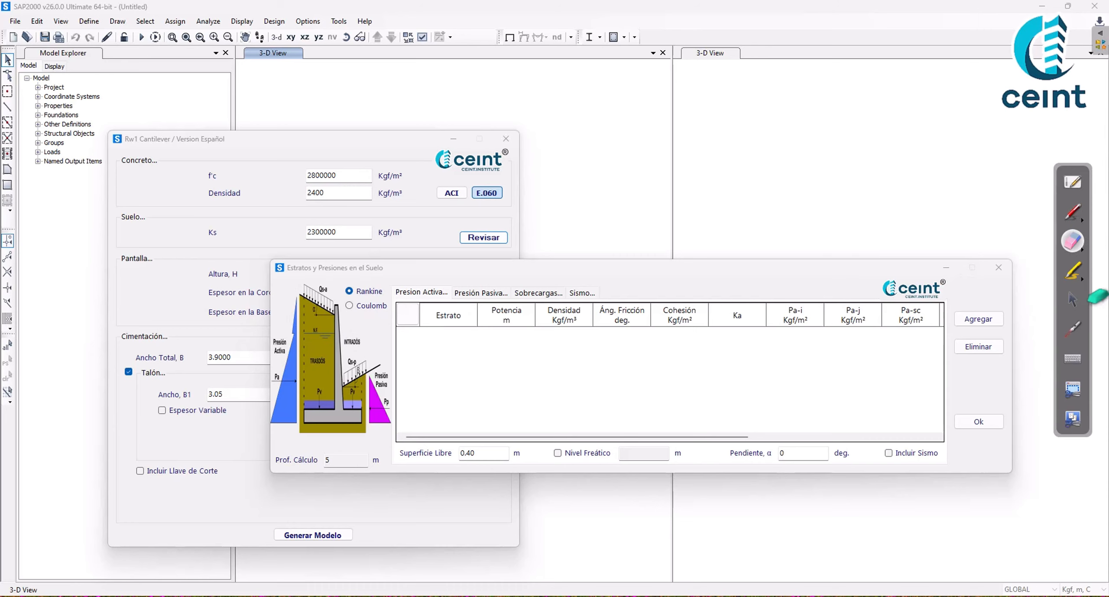
pyautogui.click(1071, 302)
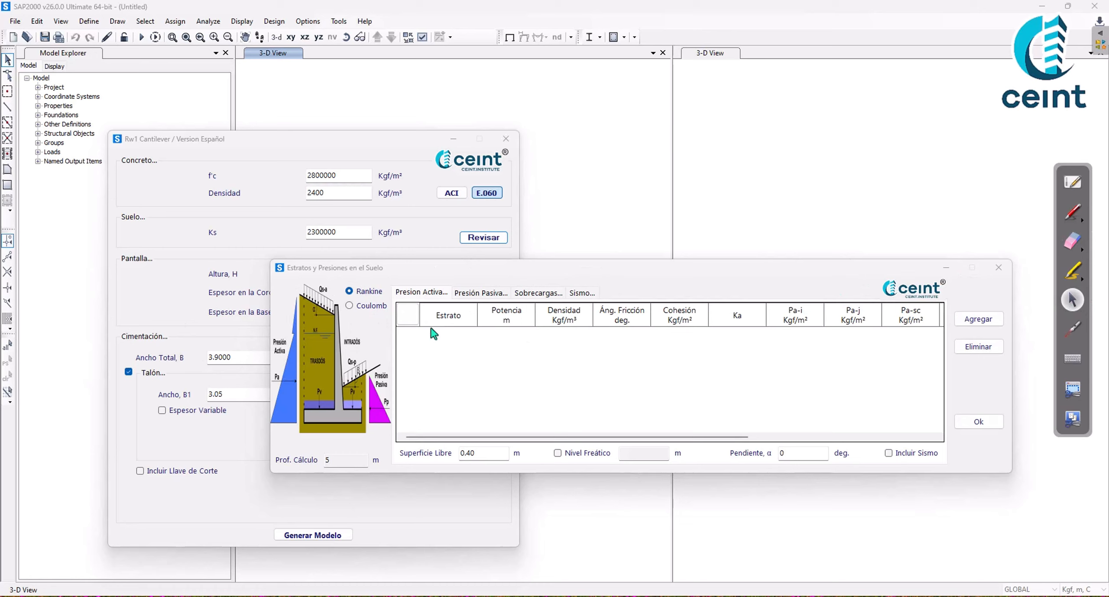
# - Try the Nivel Freático option for active pressure, turn it back off, and check the same option in the passive pressure table
pyautogui.click(426, 298)
pyautogui.click(563, 454)
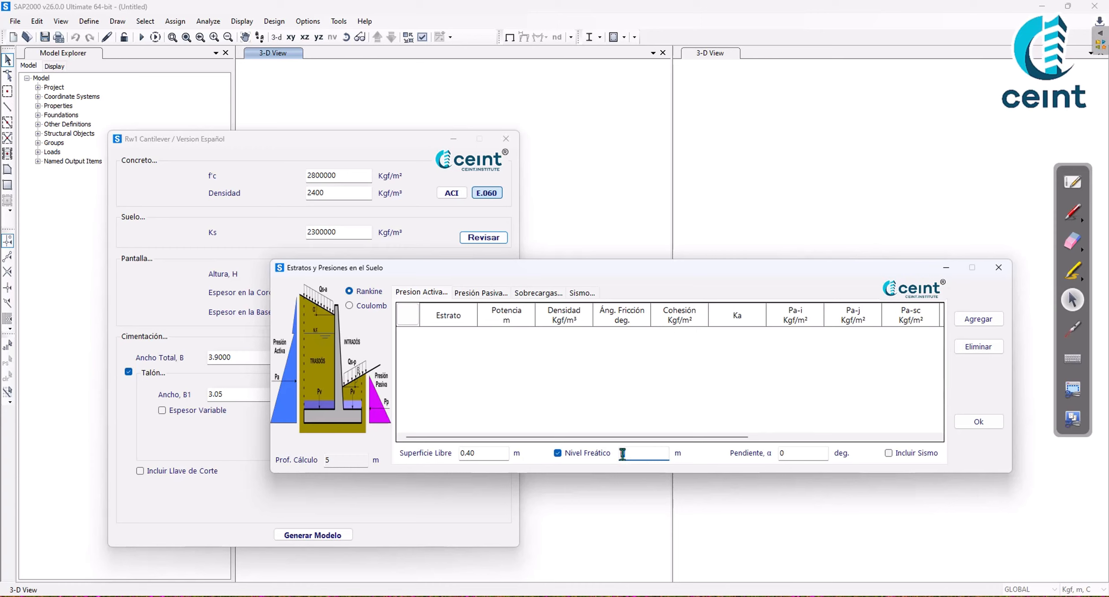
pyautogui.click(579, 455)
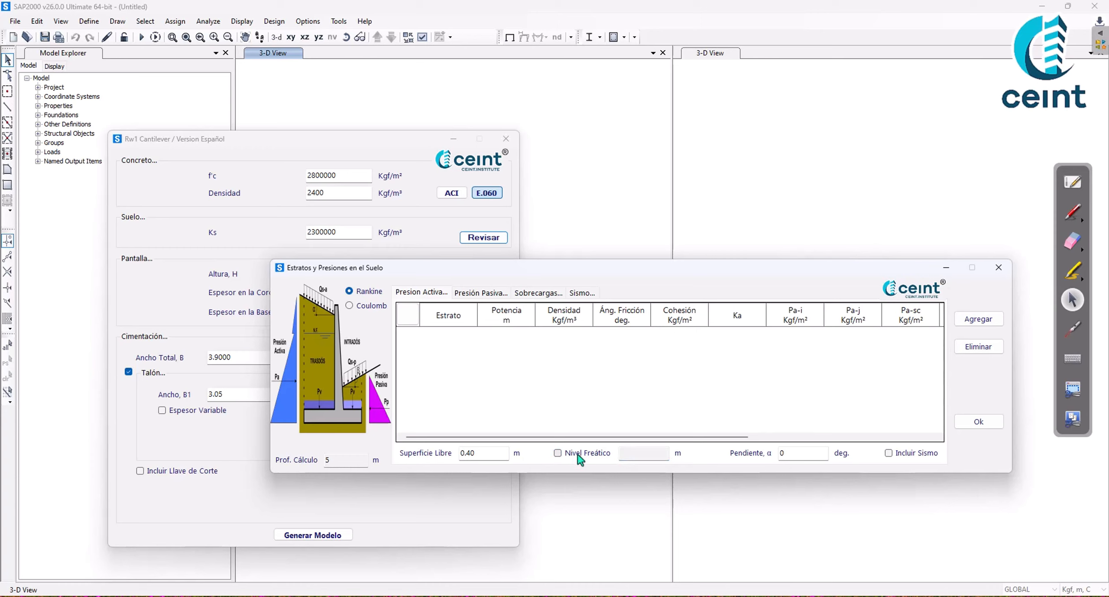
pyautogui.click(473, 296)
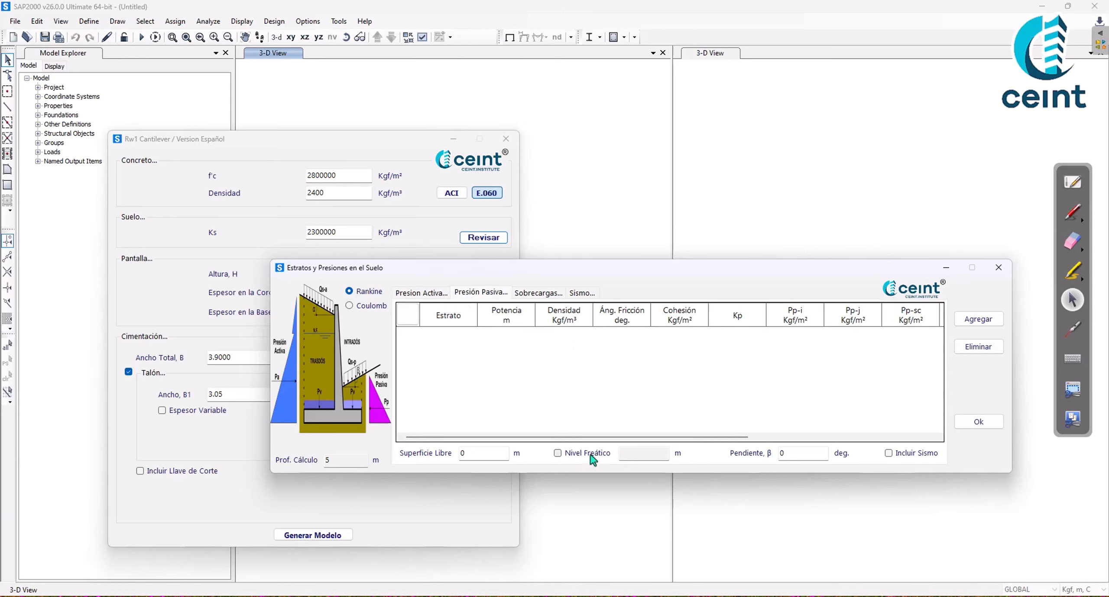
pyautogui.click(426, 296)
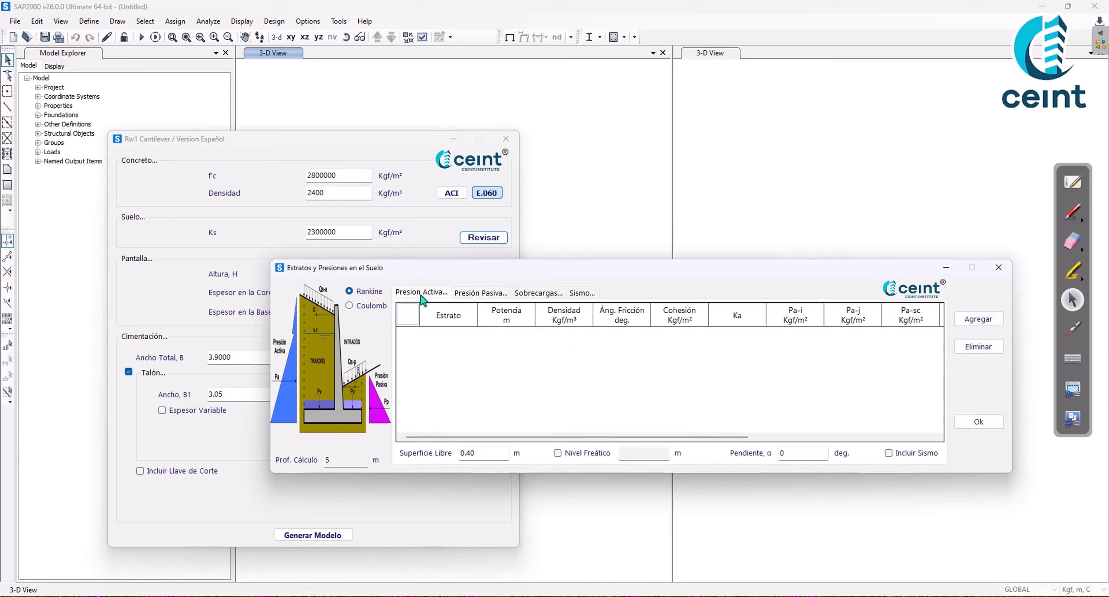
# - Review the Pendiente α field, marking it and the backfill slope in the diagram with the pen, and erase the field's mark
pyautogui.click(1070, 213)
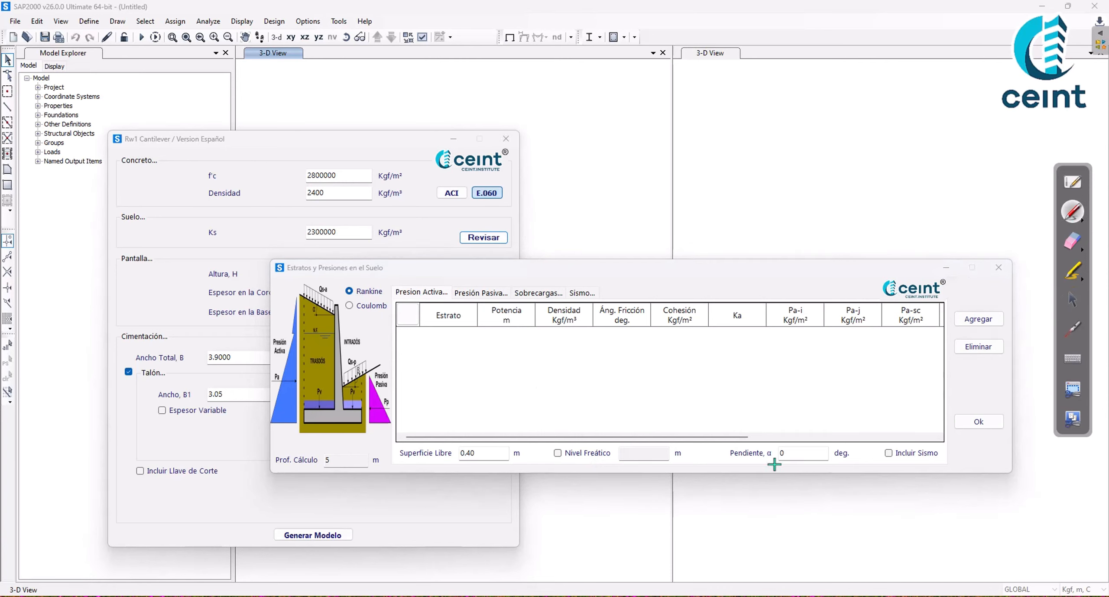
pyautogui.moveTo(732, 463)
pyautogui.mouseDown()
pyautogui.moveTo(836, 465)
pyautogui.moveTo(864, 438)
pyautogui.moveTo(754, 434)
pyautogui.moveTo(734, 467)
pyautogui.moveTo(772, 453)
pyautogui.mouseUp()
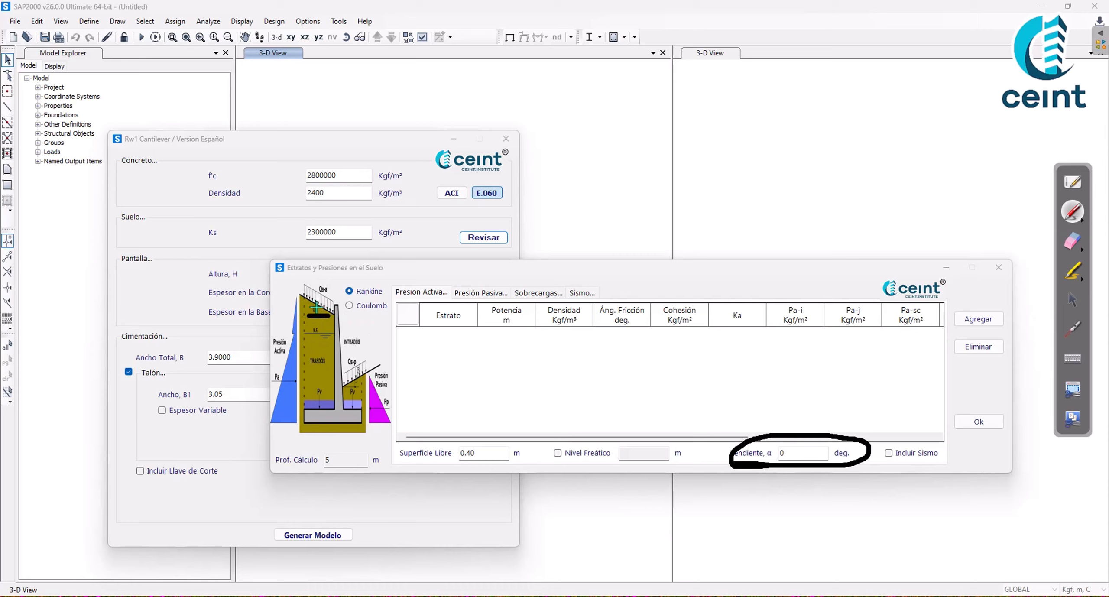
pyautogui.click(1072, 240)
pyautogui.click(888, 446)
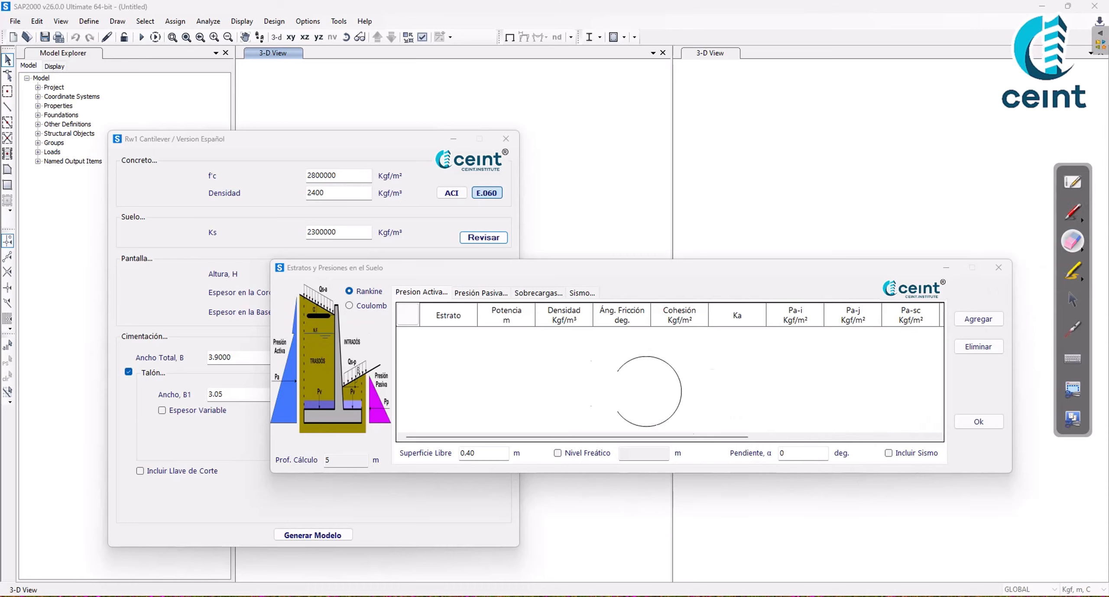
# - Check the Pendiente β field in the passive pressure table and return to the active pressure table
pyautogui.click(1072, 299)
pyautogui.click(481, 293)
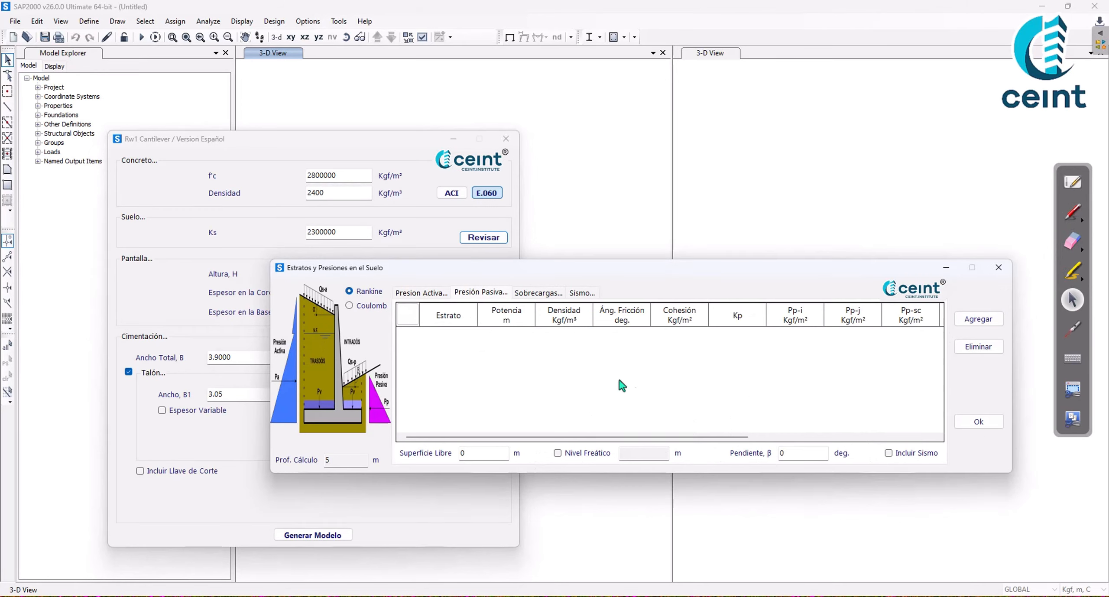
pyautogui.doubleClick(784, 453)
pyautogui.click(431, 294)
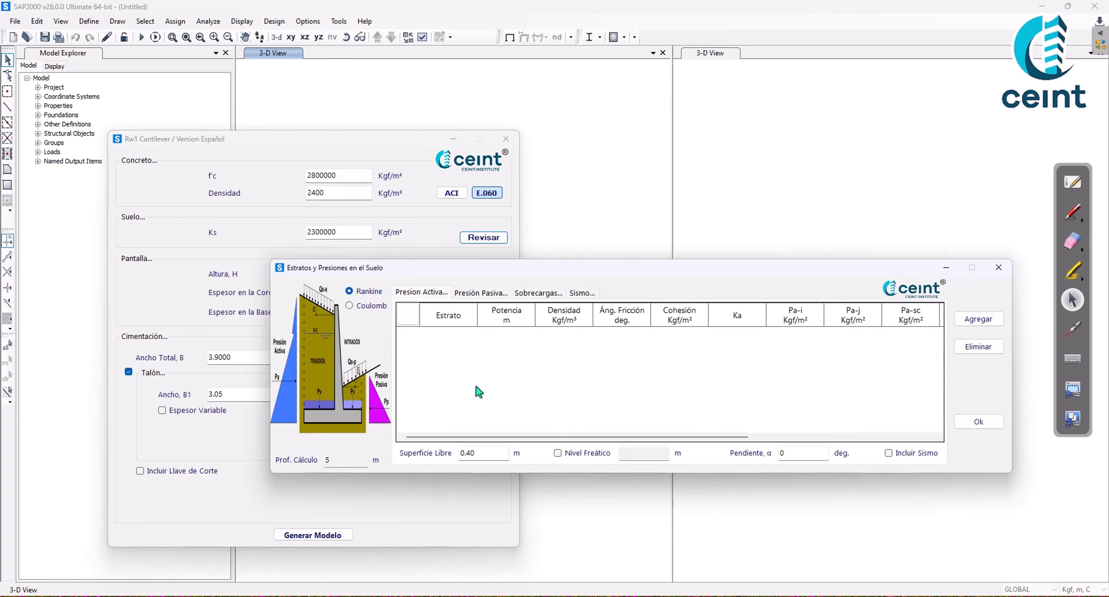
# - Add three soil strata to the active pressure table
pyautogui.moveTo(497, 277); pyautogui.dragTo(447, 259)
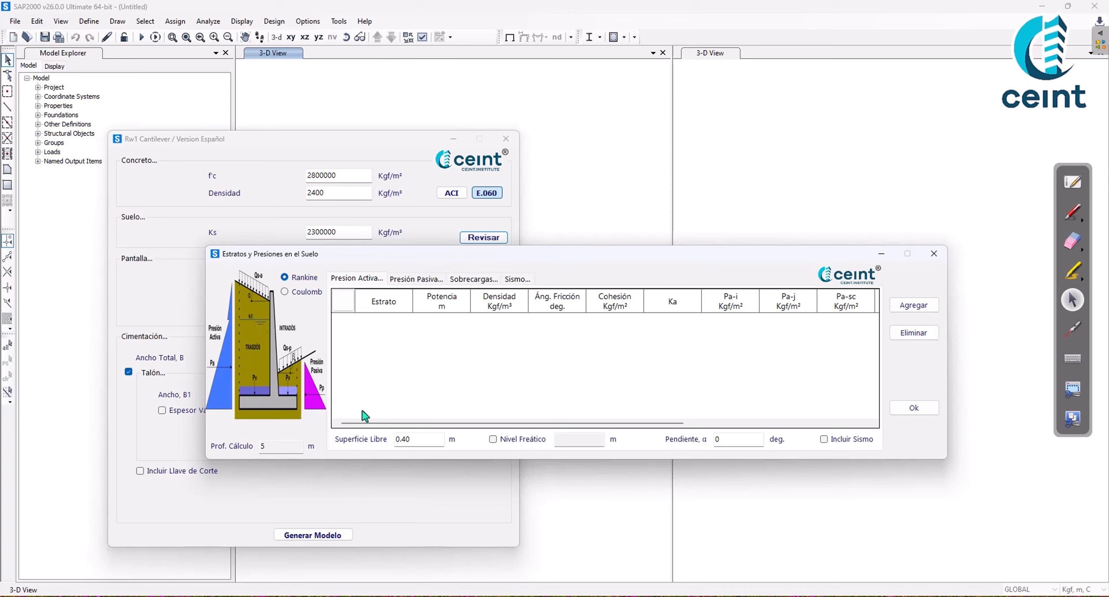
pyautogui.click(915, 306)
pyautogui.click(915, 306)
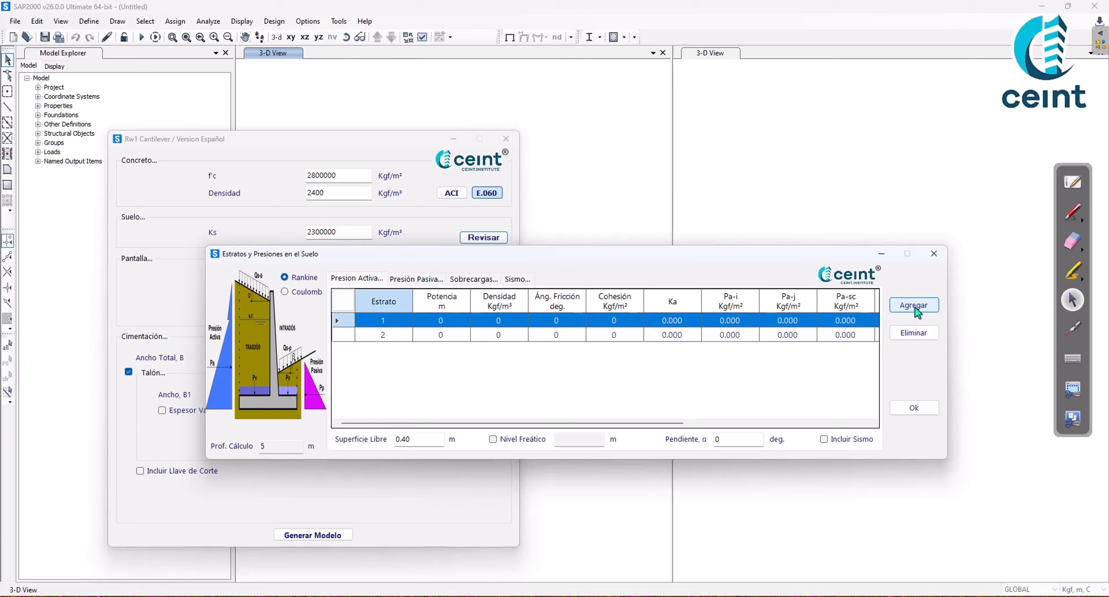
pyautogui.click(915, 306)
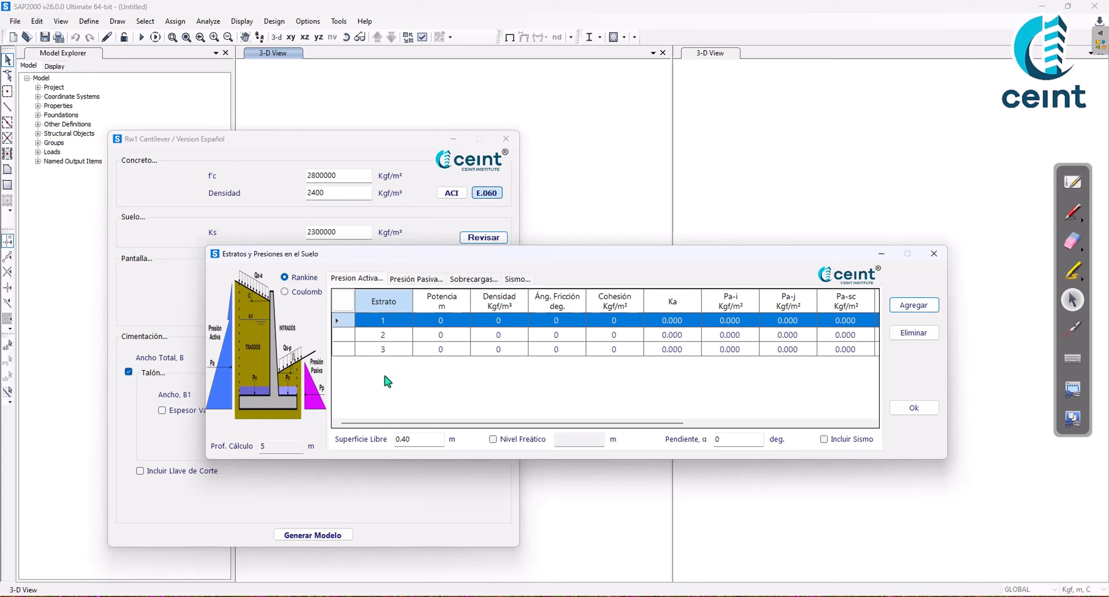
# - Set the thickness (Potencia) of active strata 1, 2 and 3 to 1.75 m, 2 m and 1.80 m
pyautogui.click(442, 337)
pyautogui.click(445, 322)
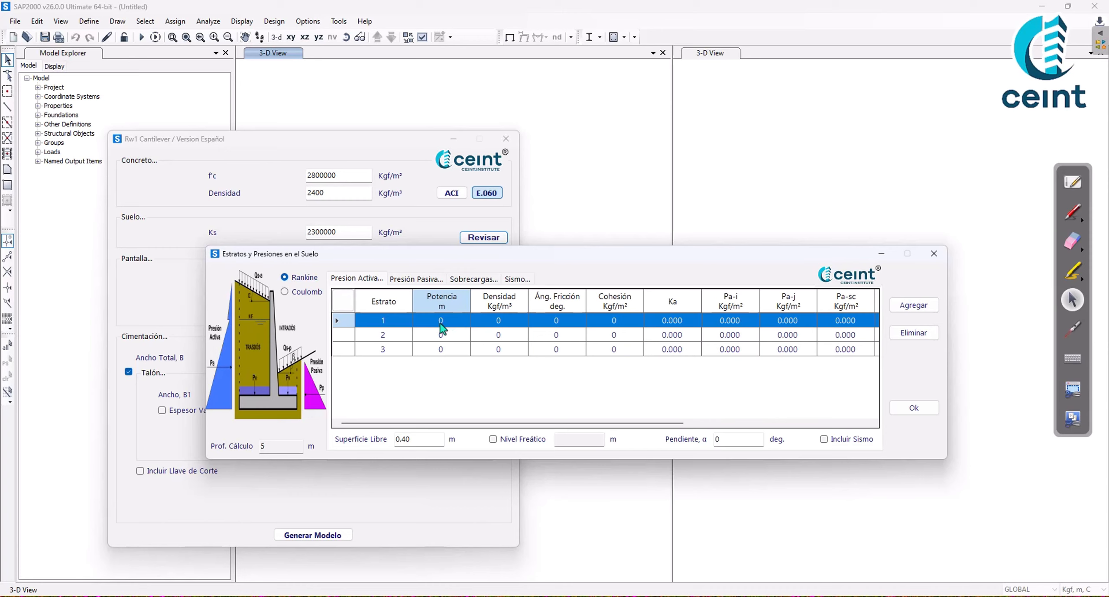
pyautogui.write('1.75')
pyautogui.click(440, 339)
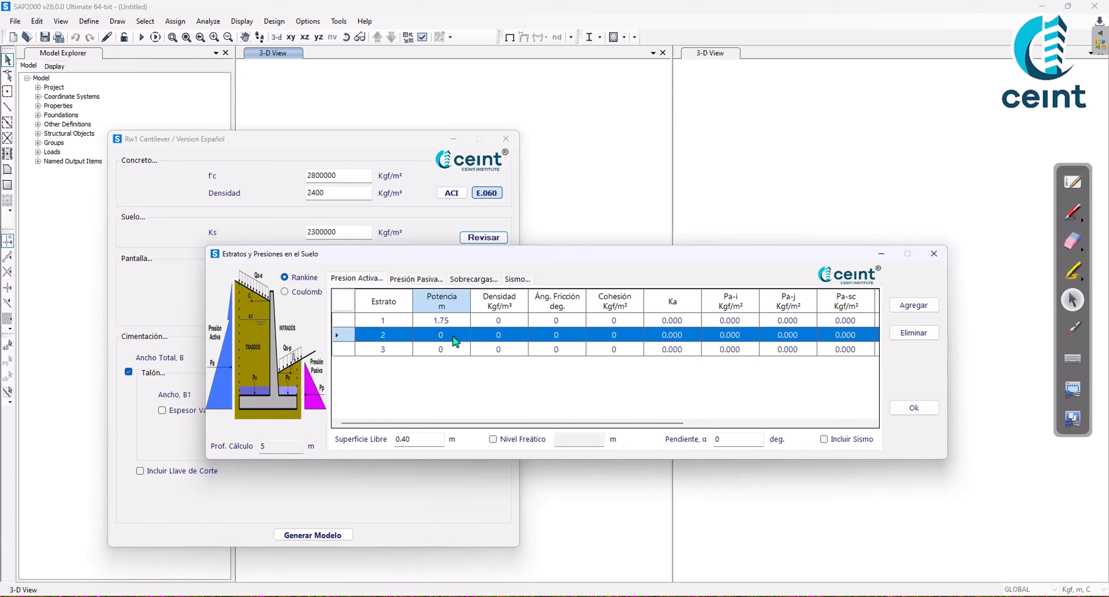
pyautogui.write('2')
pyautogui.click(454, 355)
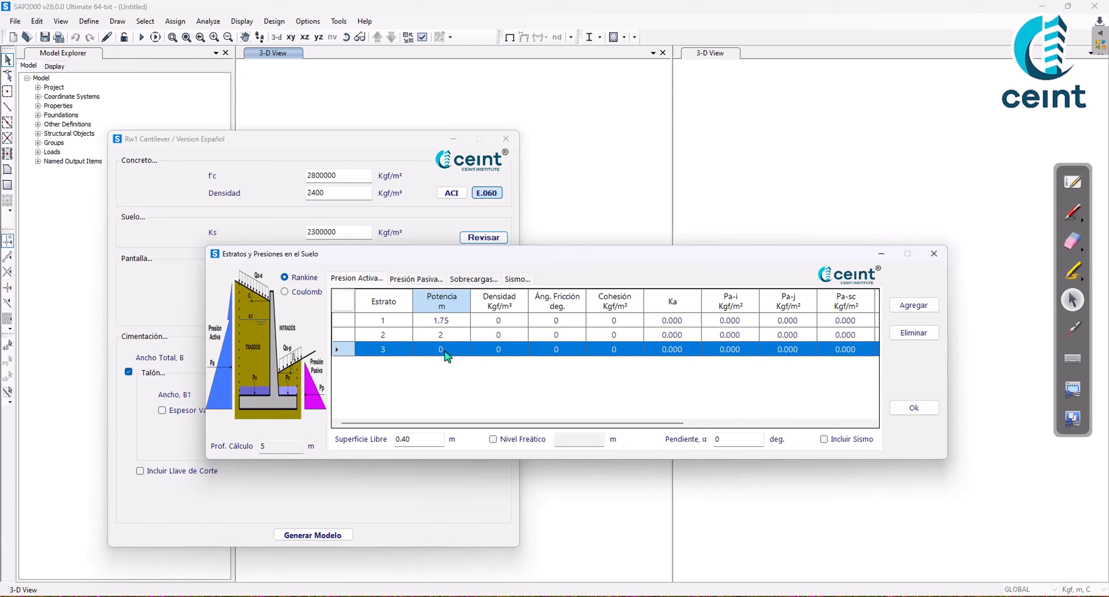
pyautogui.write('1.8')
pyautogui.click(442, 337)
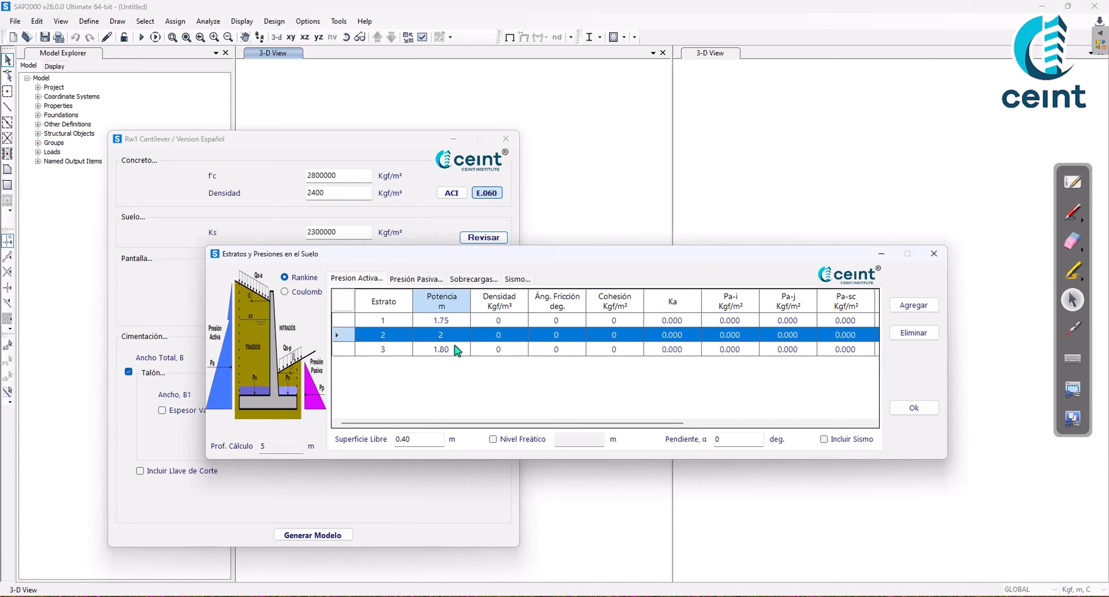
# - Set the density of active strata 1, 2 and 3 to 1750, 1560 and 1680 Kgf/m³
pyautogui.click(491, 324)
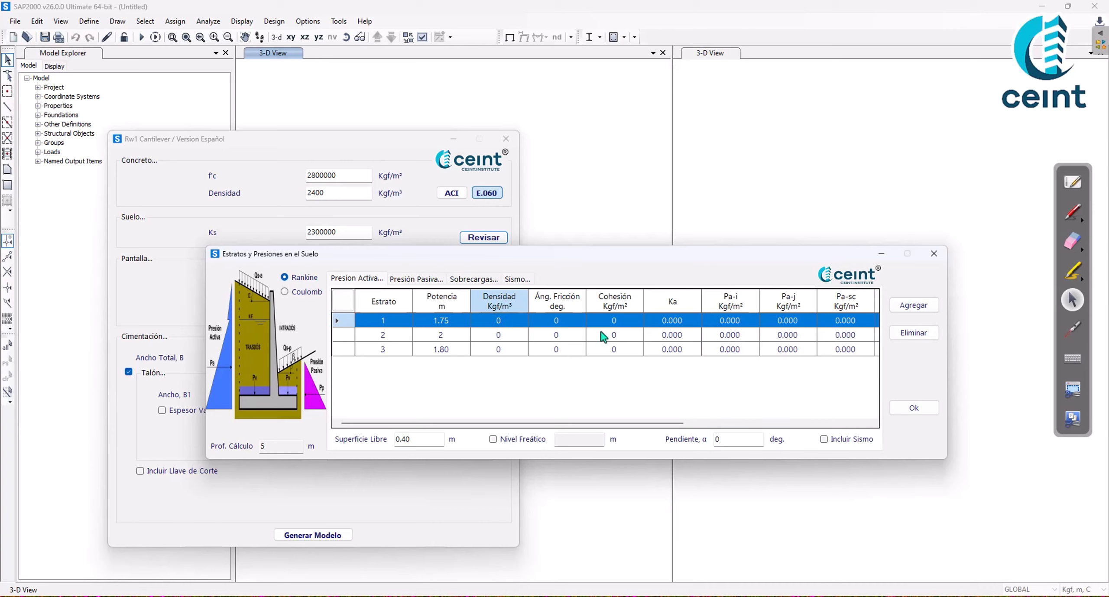
pyautogui.write('175')
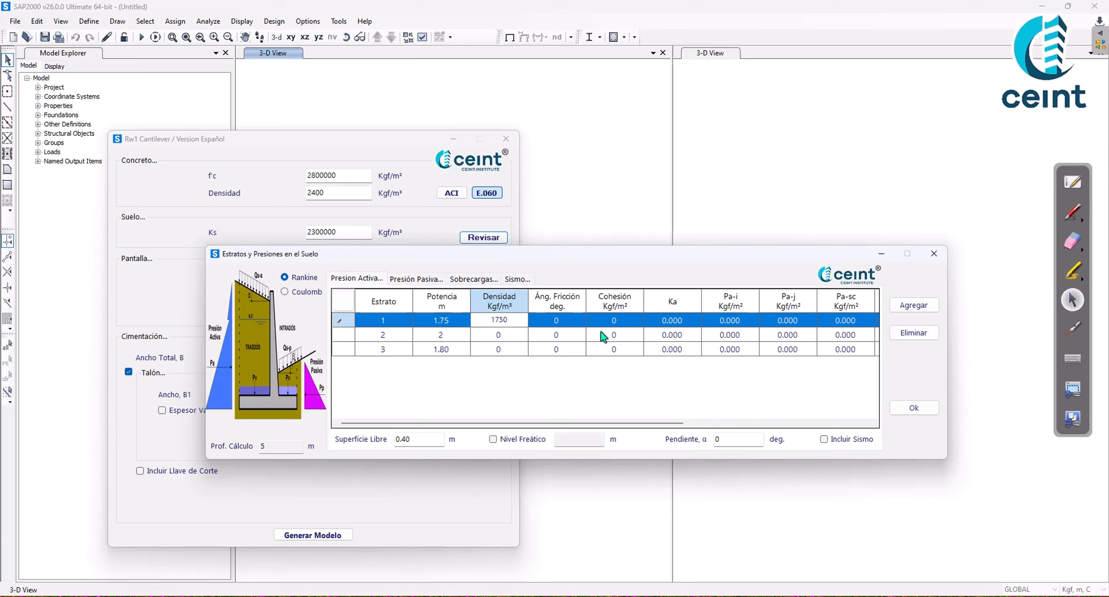
pyautogui.press('Return')
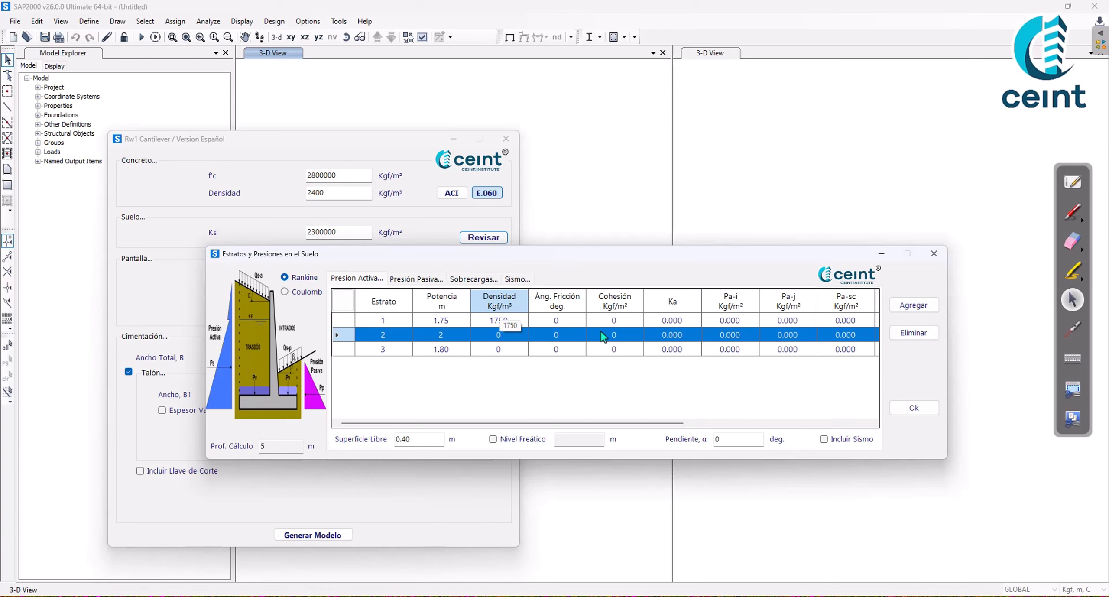
pyautogui.write('156')
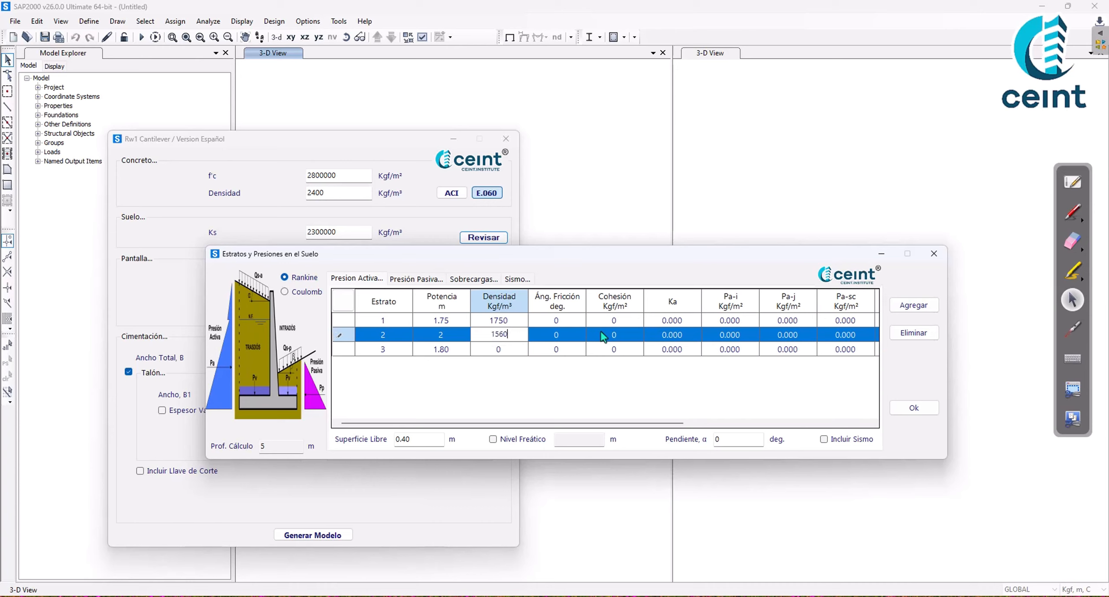
pyautogui.press('Return')
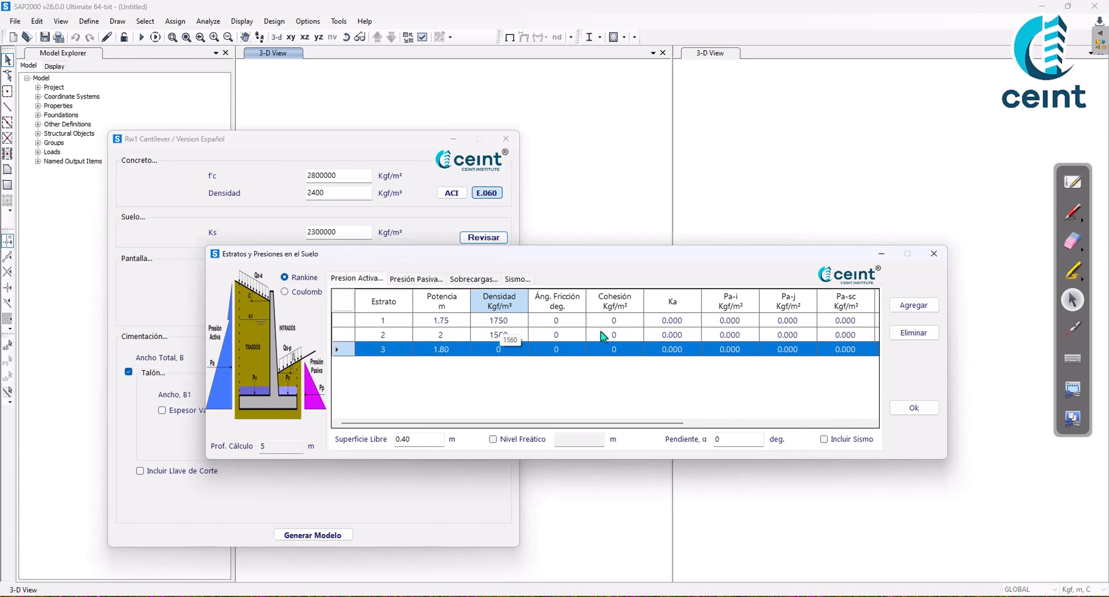
pyautogui.write('168')
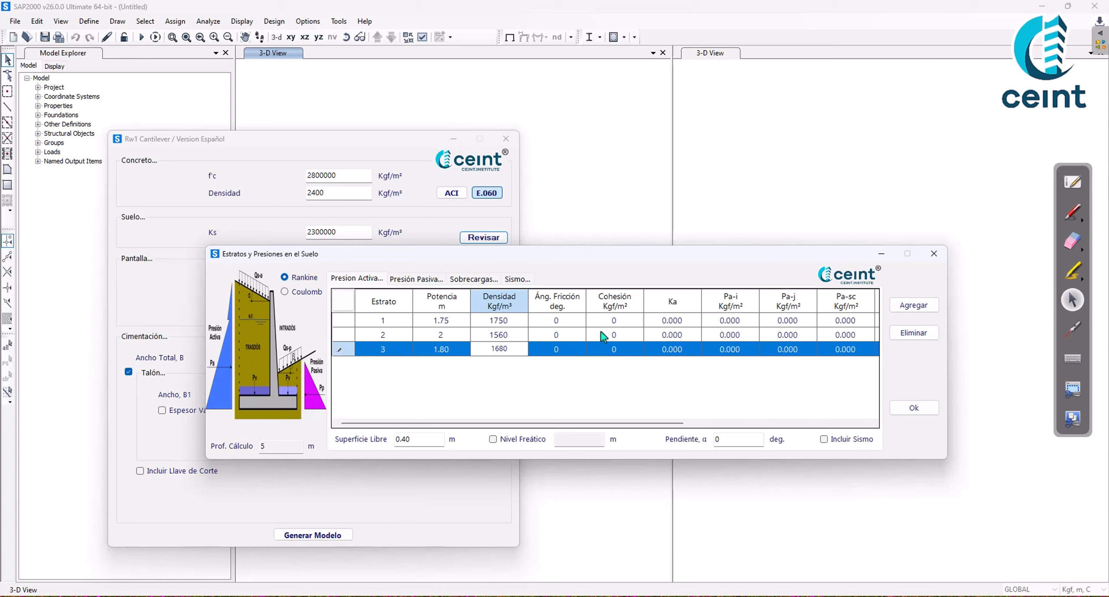
pyautogui.press('Tab')
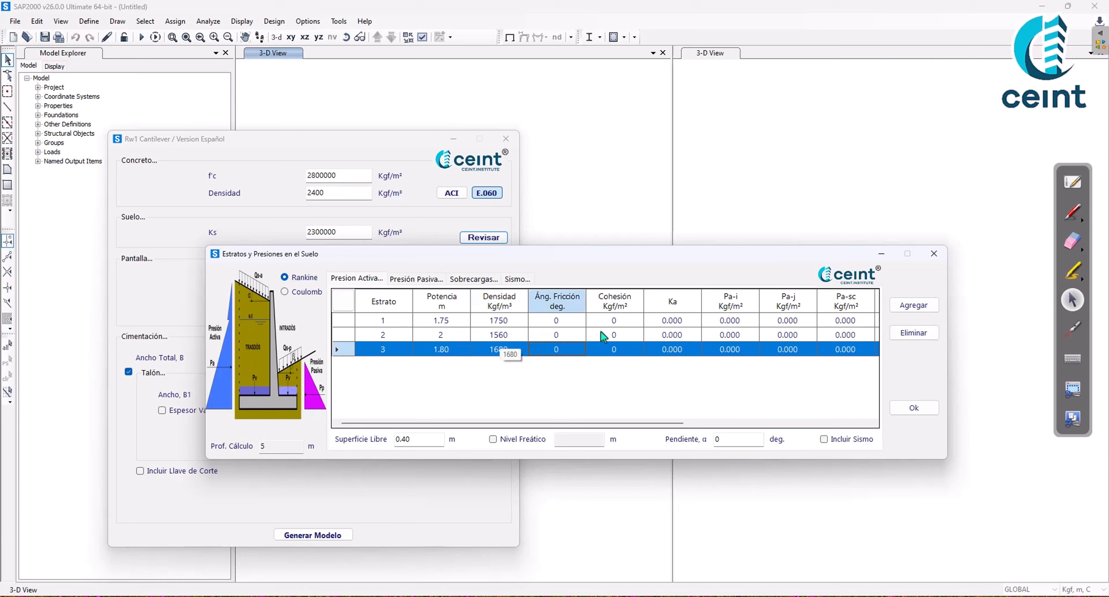
# - Set the friction angle of active strata 1, 2 and 3 to 22, 25 and 28 degrees
pyautogui.press('Up')
pyautogui.press('Up')
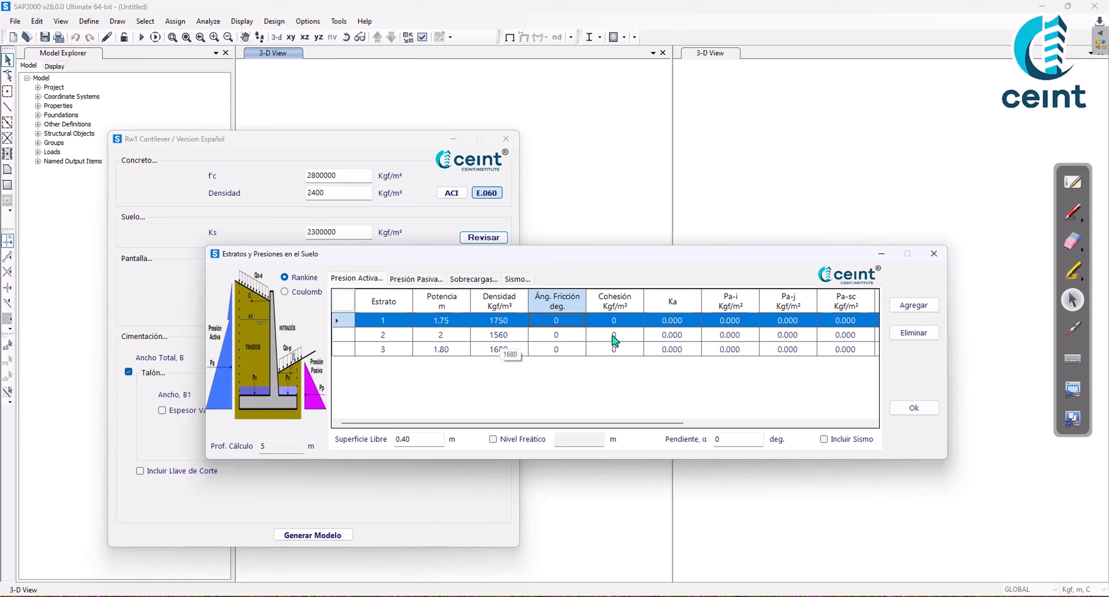
pyautogui.write('22')
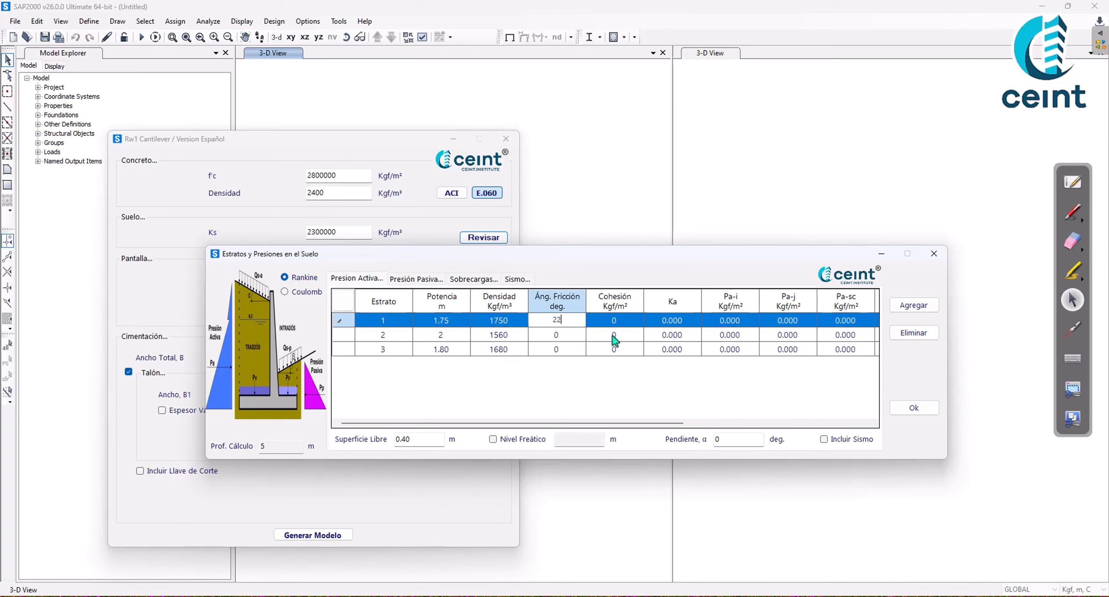
pyautogui.press('Return')
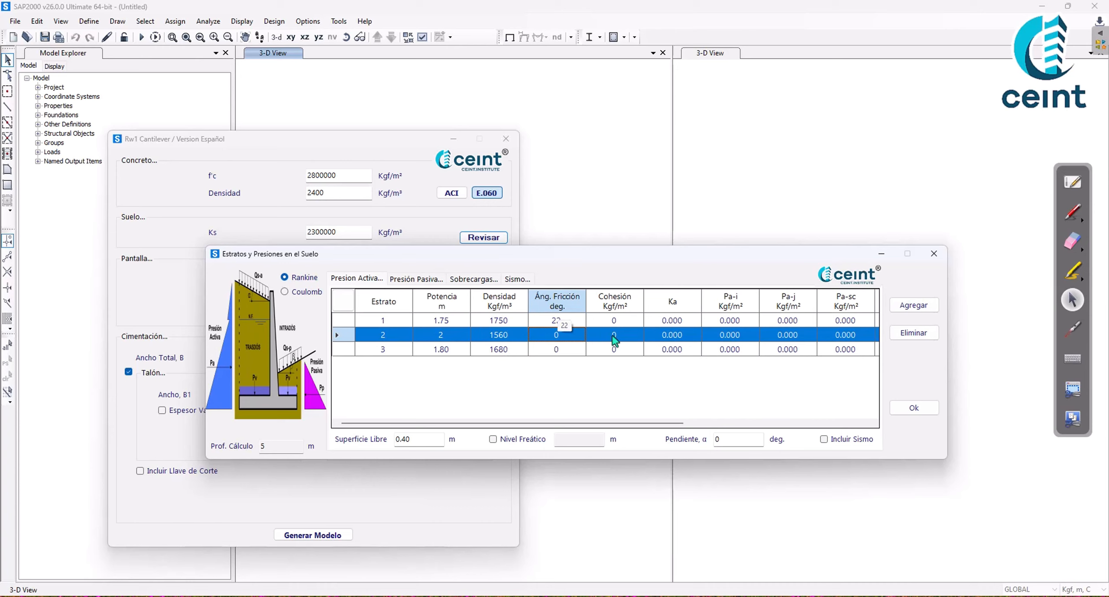
pyautogui.write('25')
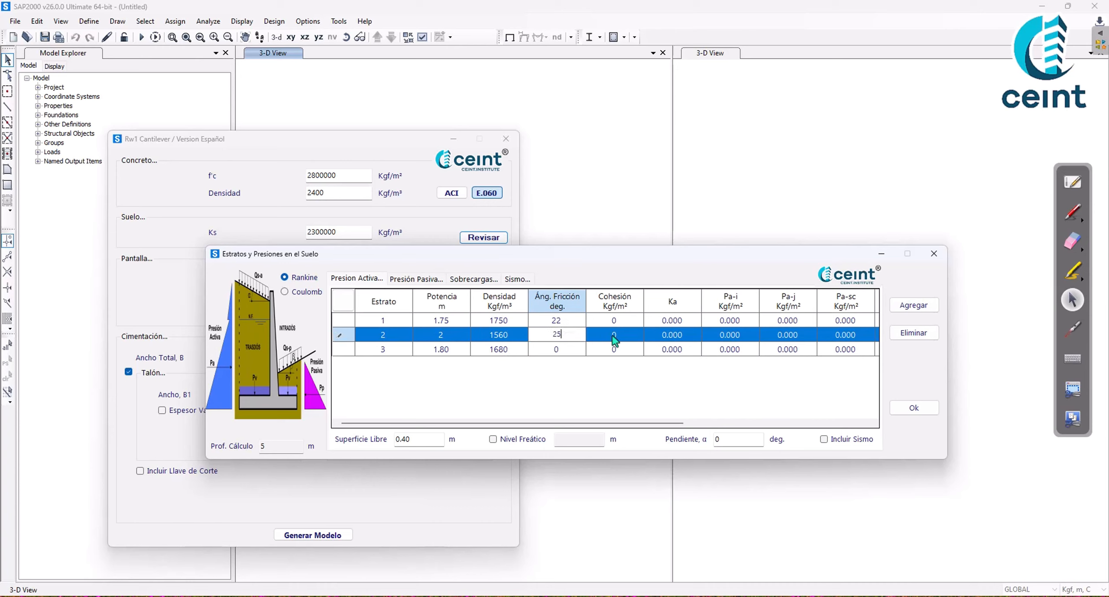
pyautogui.press('Return')
pyautogui.write('28')
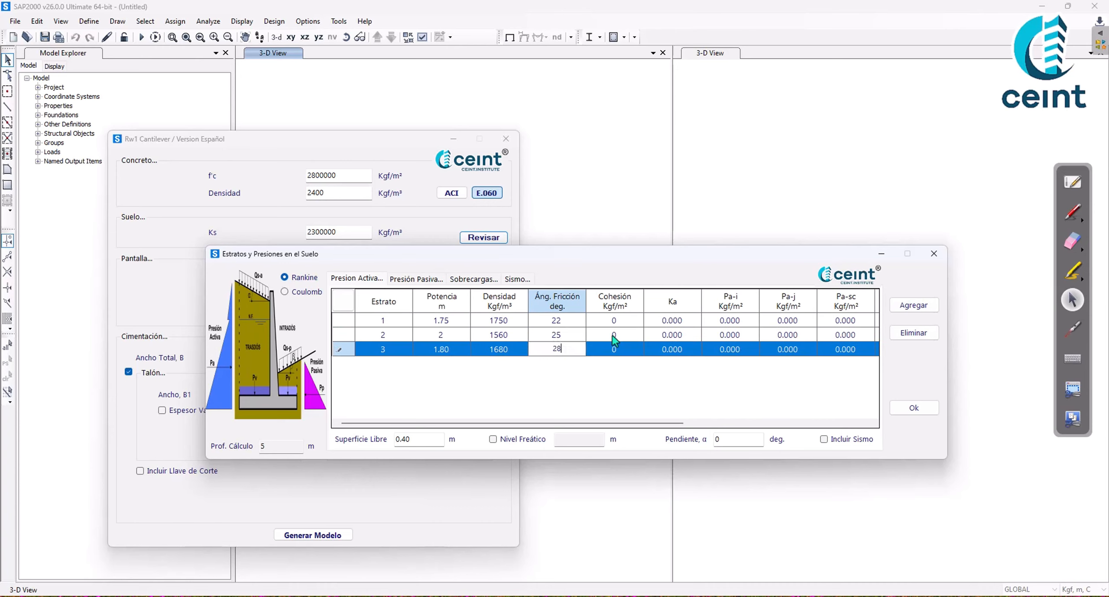
pyautogui.press('Tab')
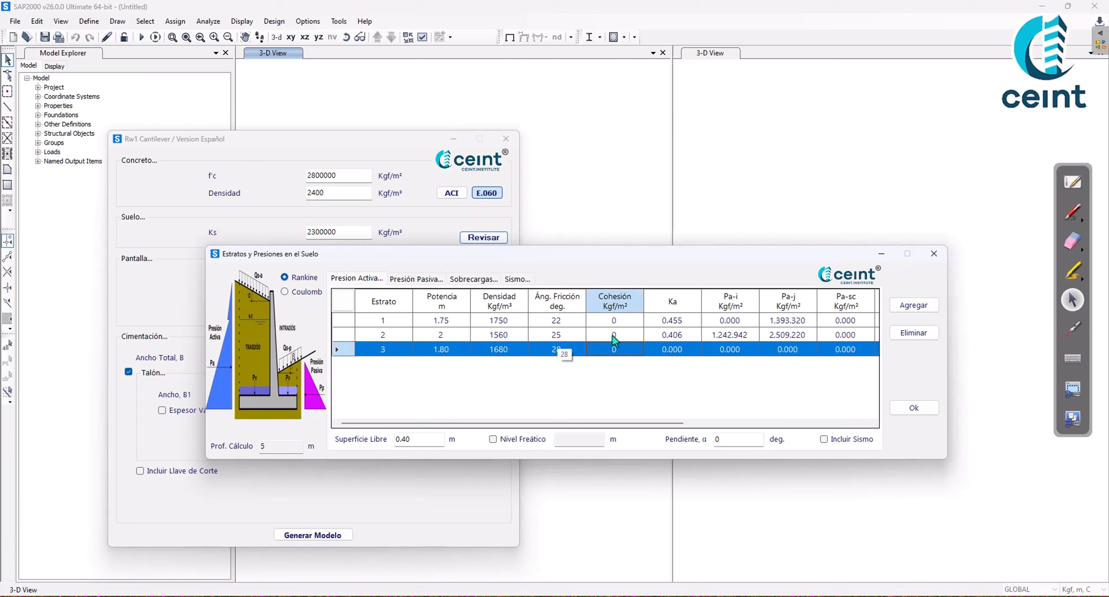
# - Review the entered soil columns and the calculated Ka and pressure columns, marking both groups with the pen and erasing the marks
pyautogui.click(1072, 212)
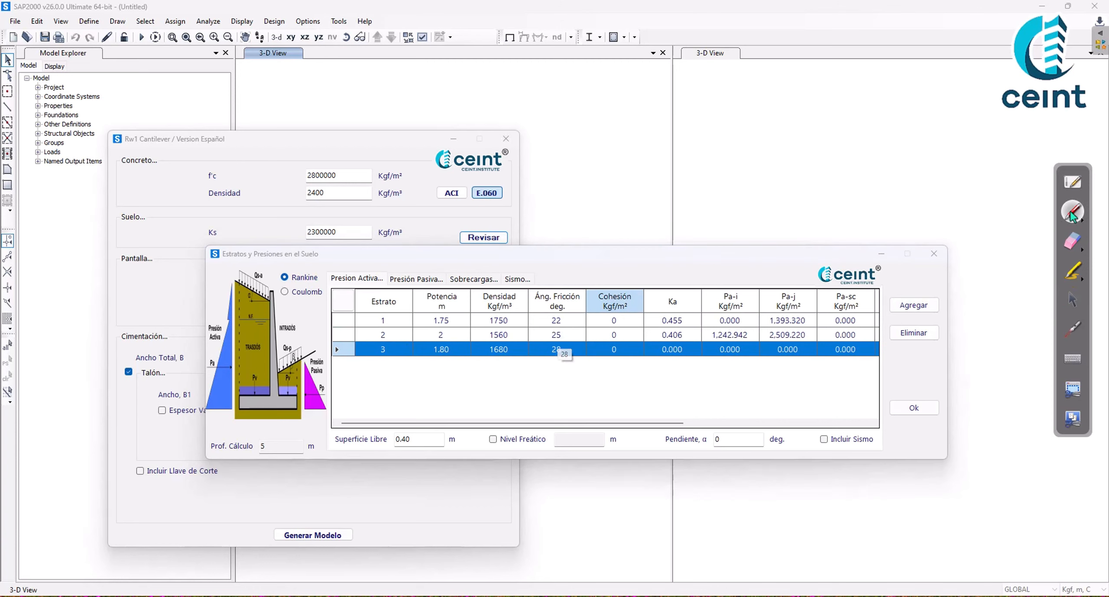
pyautogui.moveTo(436, 366); pyautogui.dragTo(570, 361)
pyautogui.moveTo(659, 366); pyautogui.dragTo(859, 365)
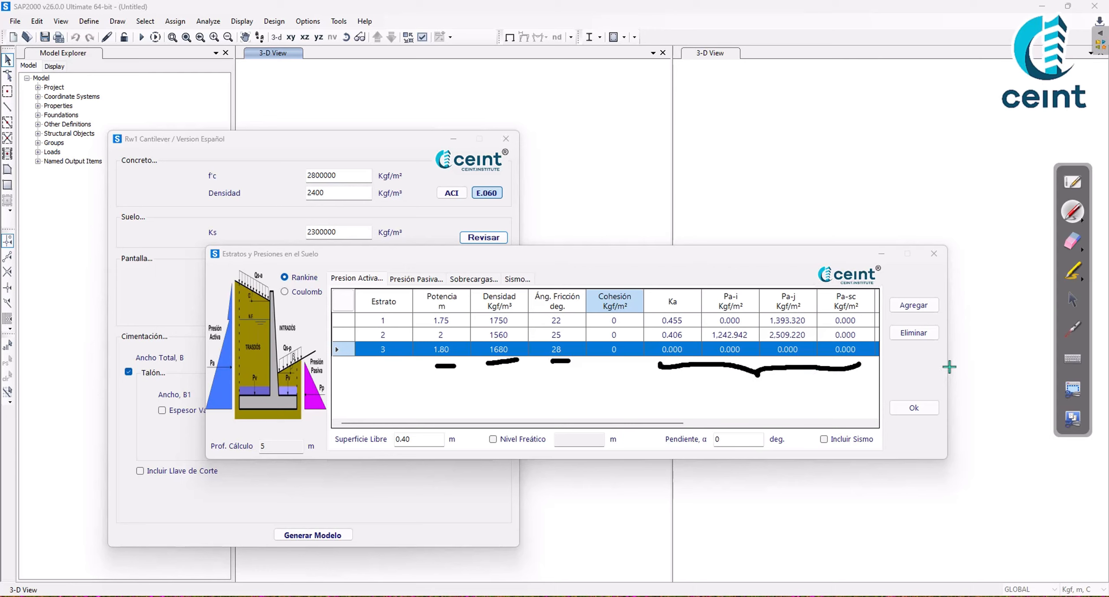
pyautogui.click(1072, 241)
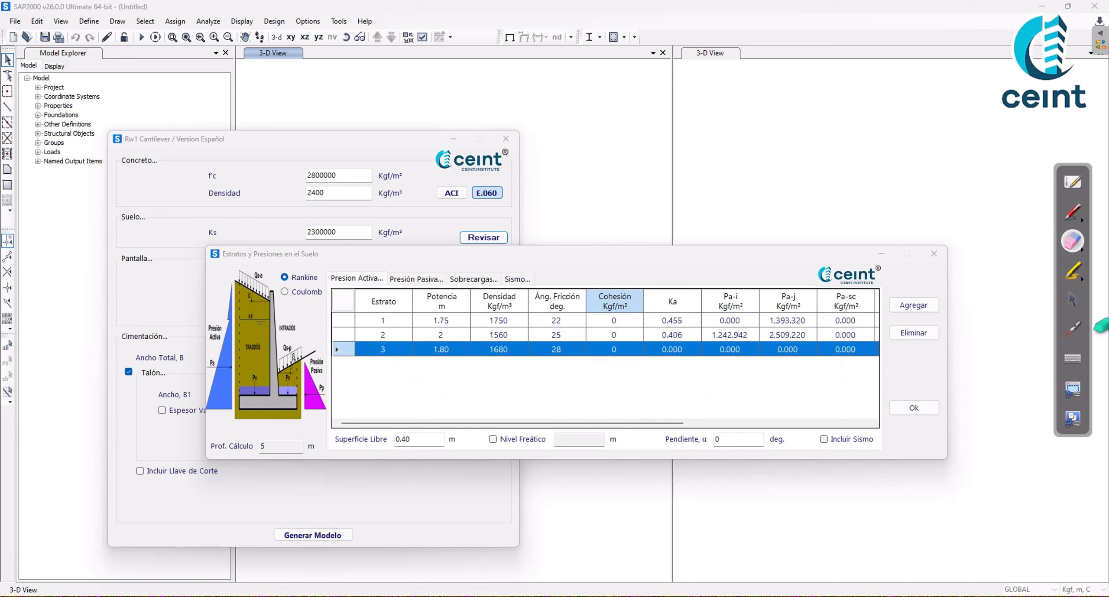
pyautogui.click(1072, 299)
# - Re-enter and leave the friction angle cell of stratum 3 to recalculate its active pressures
pyautogui.click(558, 350)
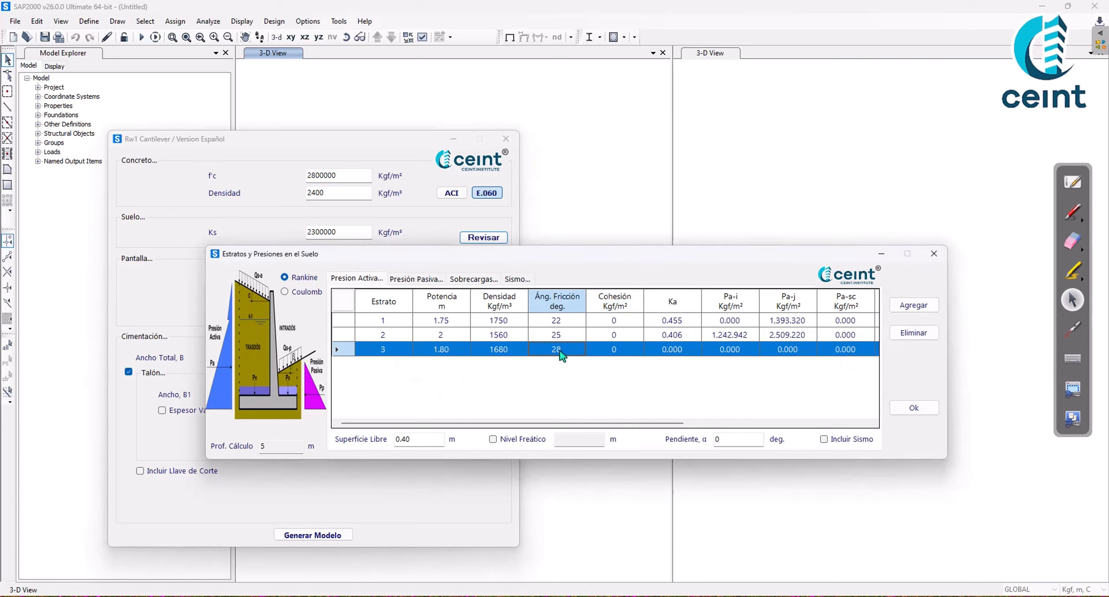
pyautogui.press('Tab')
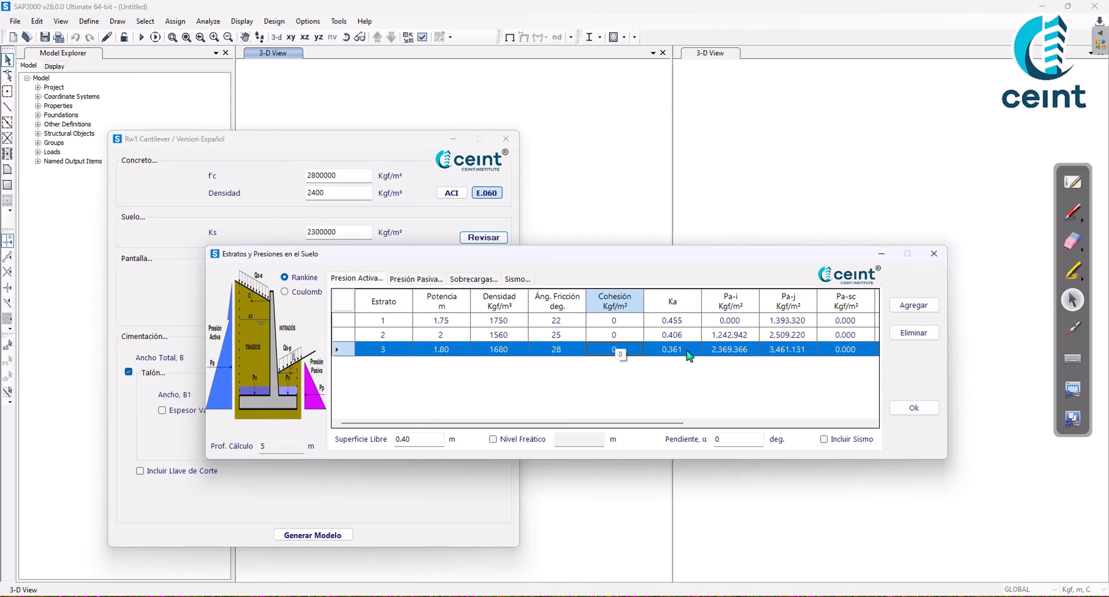
pyautogui.click(563, 351)
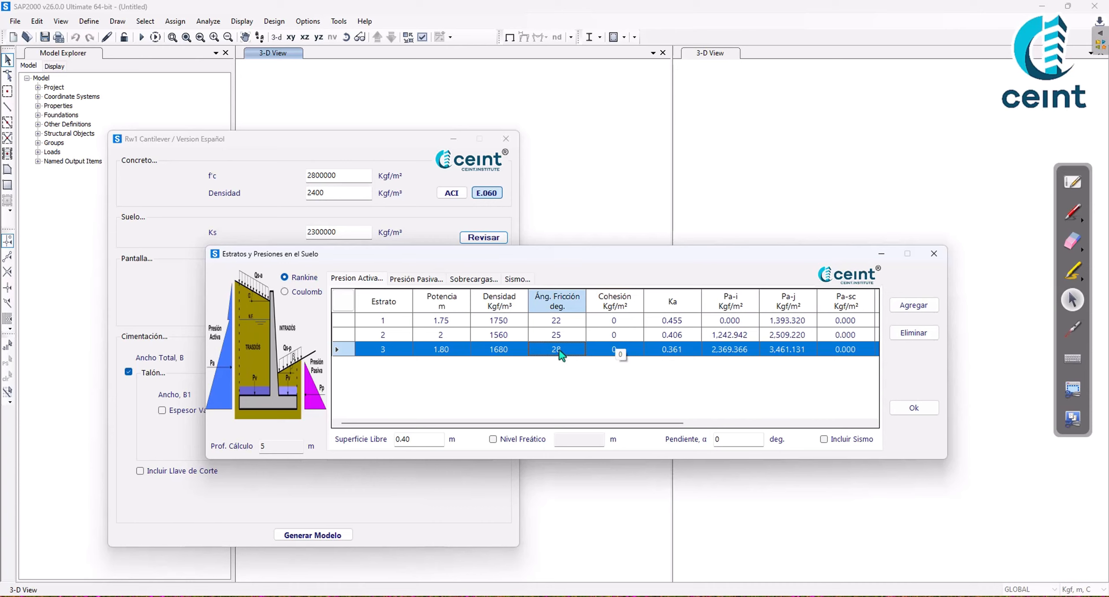
pyautogui.press('Tab')
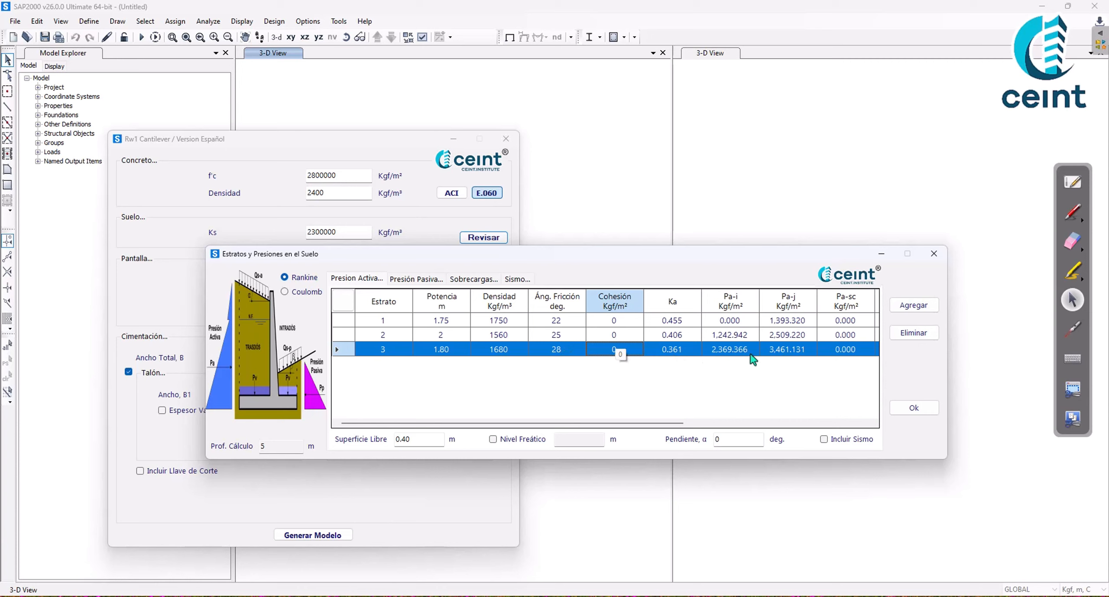
# - Review the Rankine method, the Pendiente α field and stratum 1's active pressures with pen marks, and erase the field and pressure marks
pyautogui.click(1072, 212)
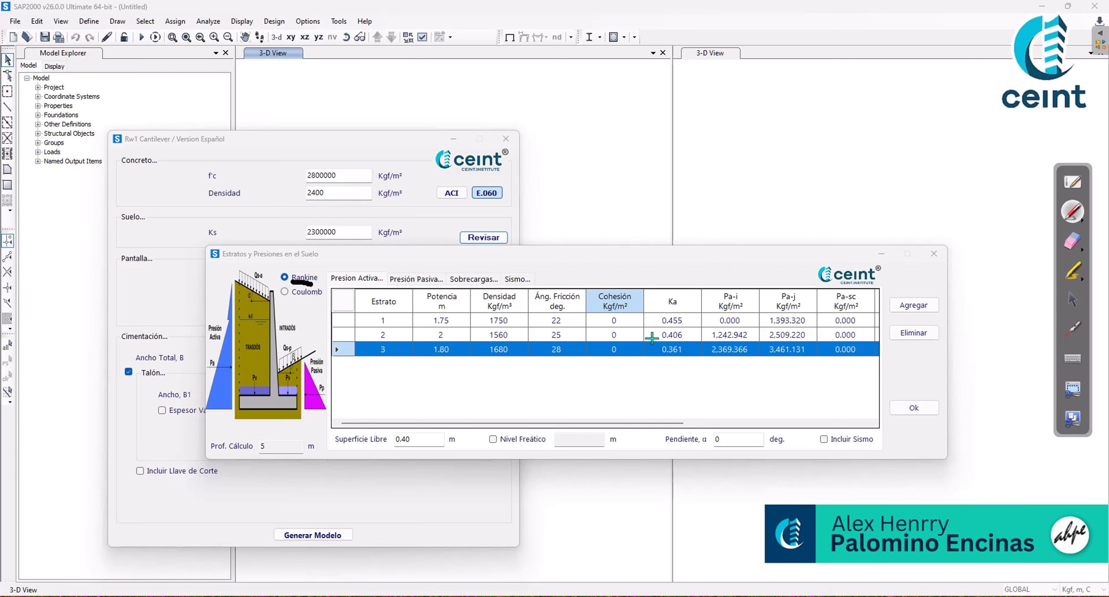
pyautogui.moveTo(801, 434)
pyautogui.mouseDown()
pyautogui.moveTo(646, 426)
pyautogui.moveTo(769, 469)
pyautogui.moveTo(806, 437)
pyautogui.mouseUp()
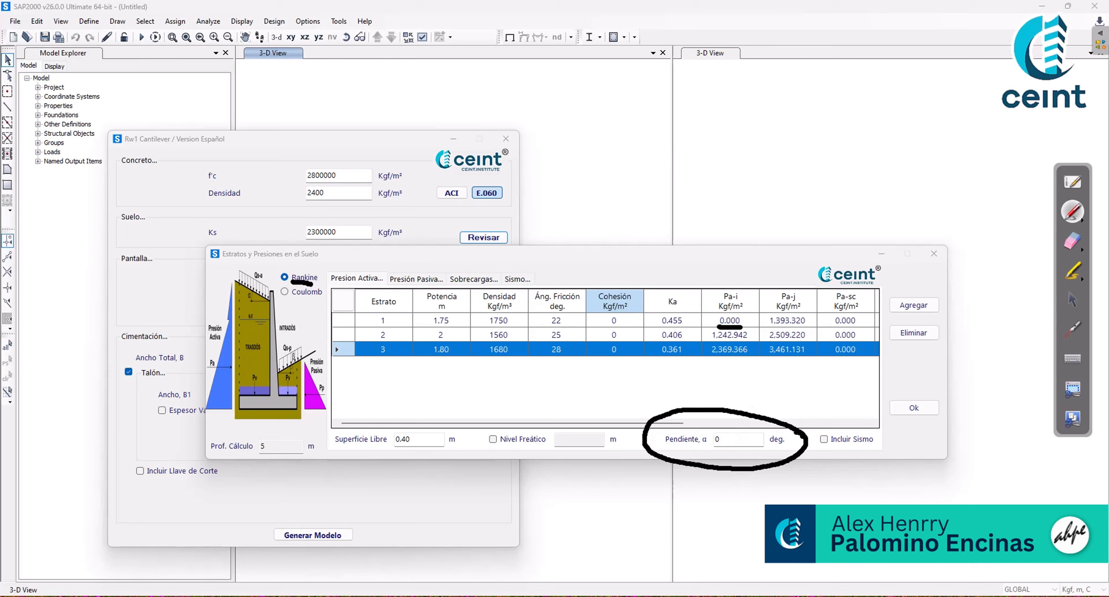
pyautogui.moveTo(769, 327); pyautogui.dragTo(808, 328)
pyautogui.click(1067, 249)
pyautogui.moveTo(806, 324)
pyautogui.mouseDown()
pyautogui.moveTo(615, 397)
pyautogui.moveTo(736, 435)
pyautogui.mouseUp()
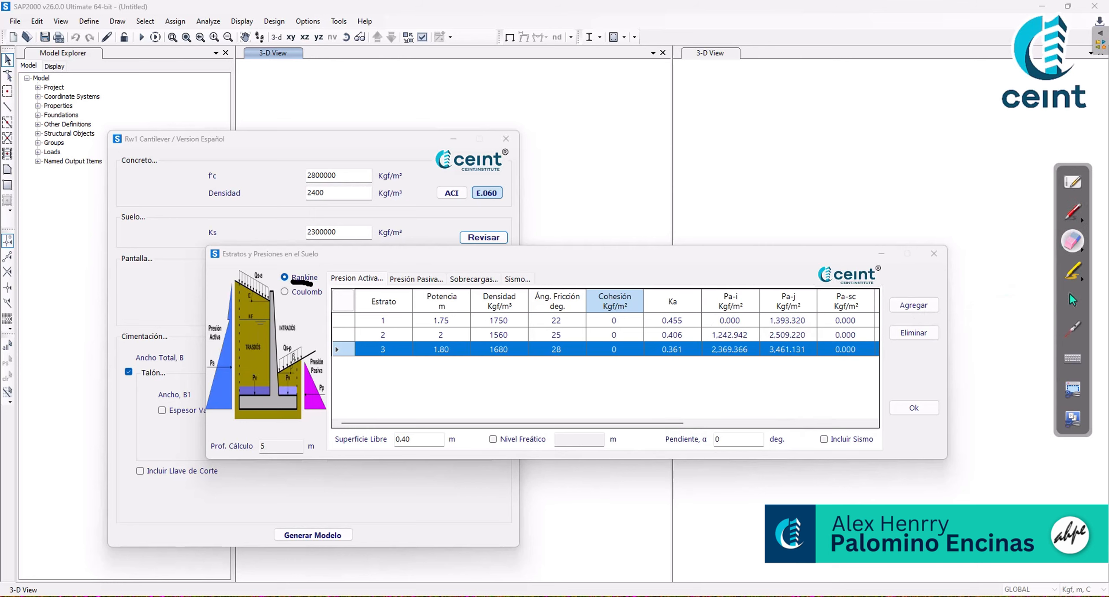
pyautogui.click(1072, 299)
# - Move the strata dialog aside and sketch a cantilever wall with three numbered backfill strata, marking the matching pressure values
pyautogui.moveTo(782, 256); pyautogui.dragTo(628, 243)
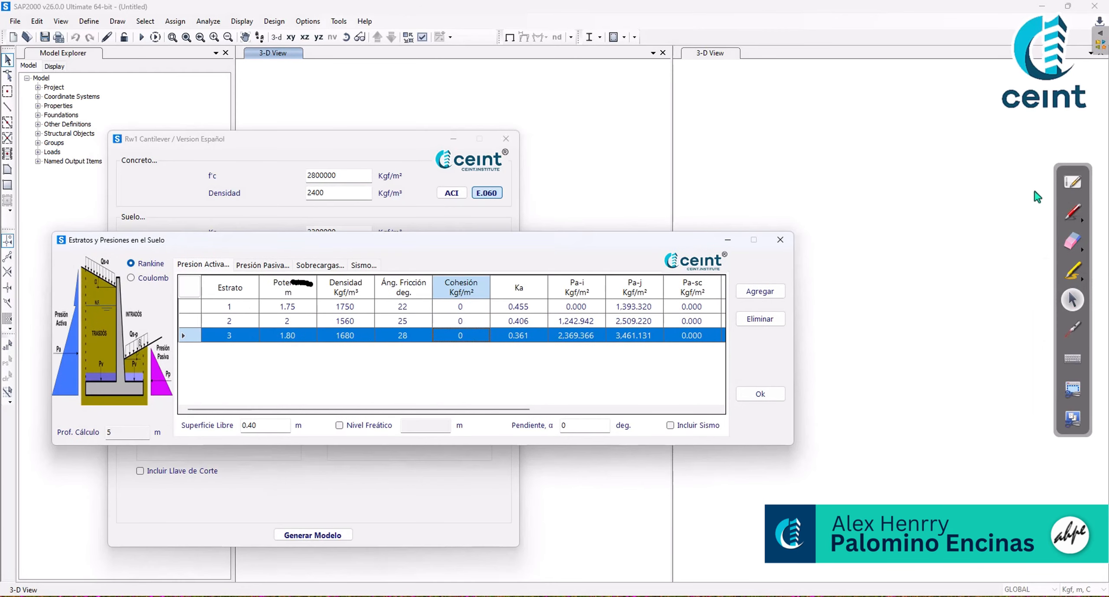
pyautogui.click(1073, 212)
pyautogui.moveTo(921, 195)
pyautogui.mouseDown()
pyautogui.moveTo(931, 430)
pyautogui.moveTo(989, 421)
pyautogui.moveTo(1015, 457)
pyautogui.moveTo(797, 484)
pyautogui.moveTo(764, 440)
pyautogui.moveTo(879, 438)
pyautogui.moveTo(882, 381)
pyautogui.mouseUp()
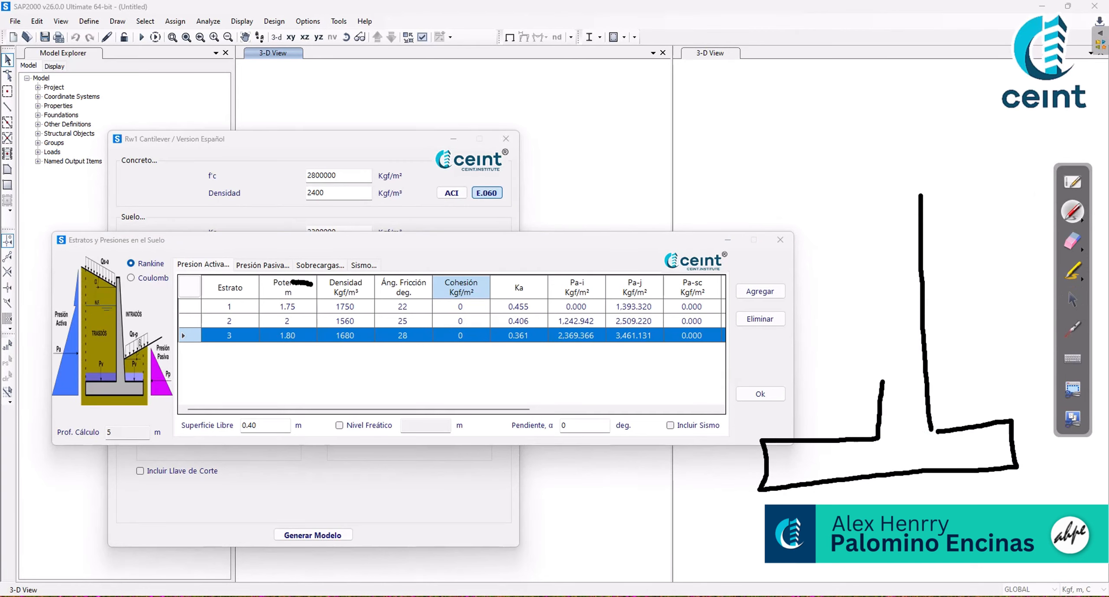
pyautogui.moveTo(920, 194)
pyautogui.mouseDown()
pyautogui.moveTo(896, 195)
pyautogui.moveTo(880, 390)
pyautogui.mouseUp()
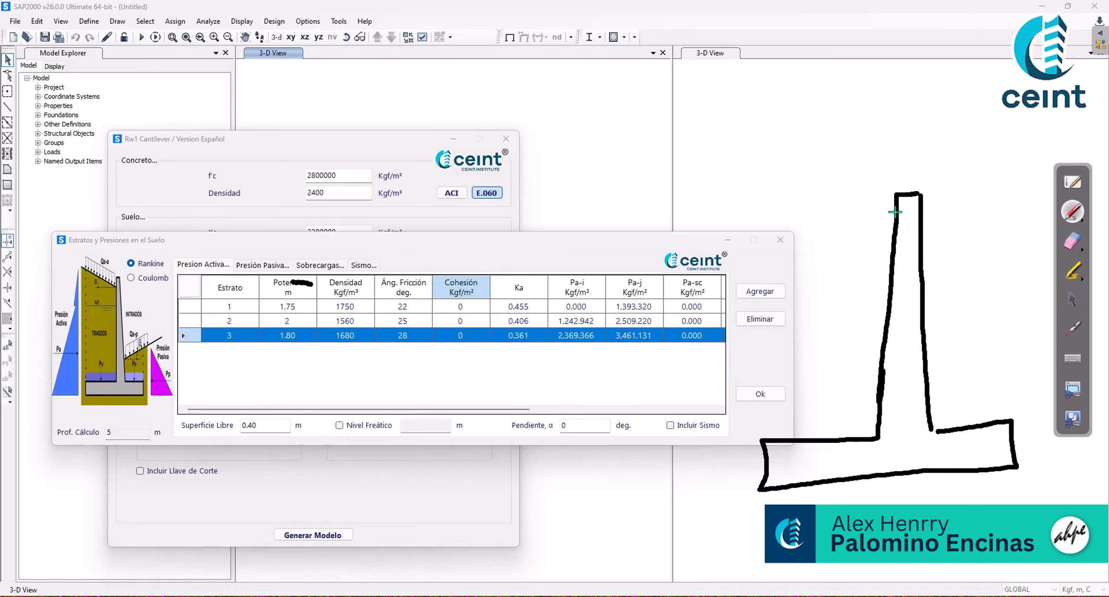
pyautogui.moveTo(894, 212); pyautogui.dragTo(649, 219)
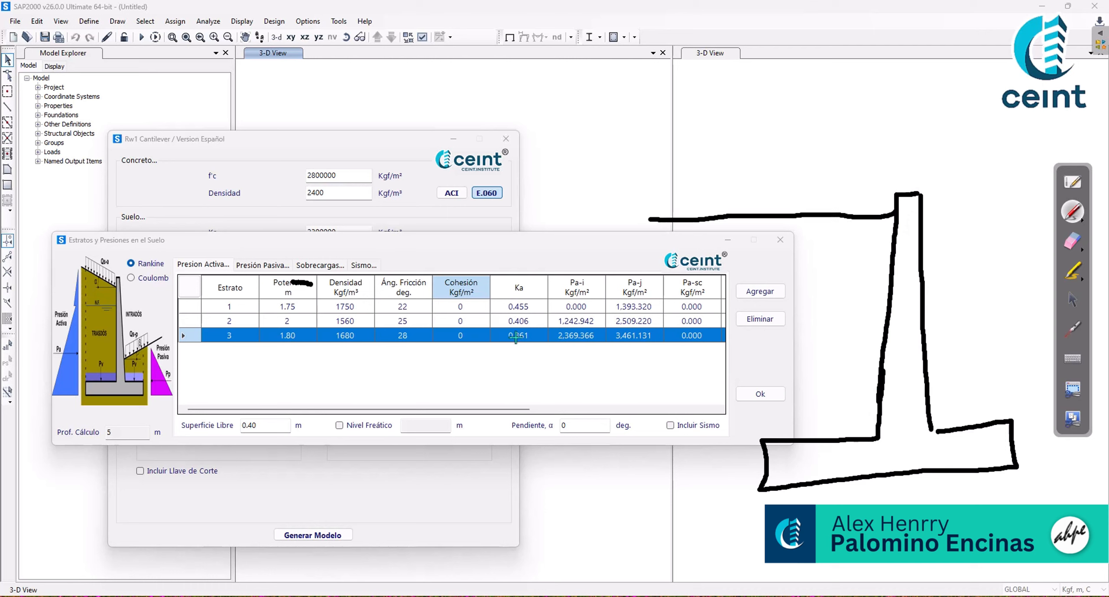
pyautogui.moveTo(880, 276); pyautogui.dragTo(650, 298)
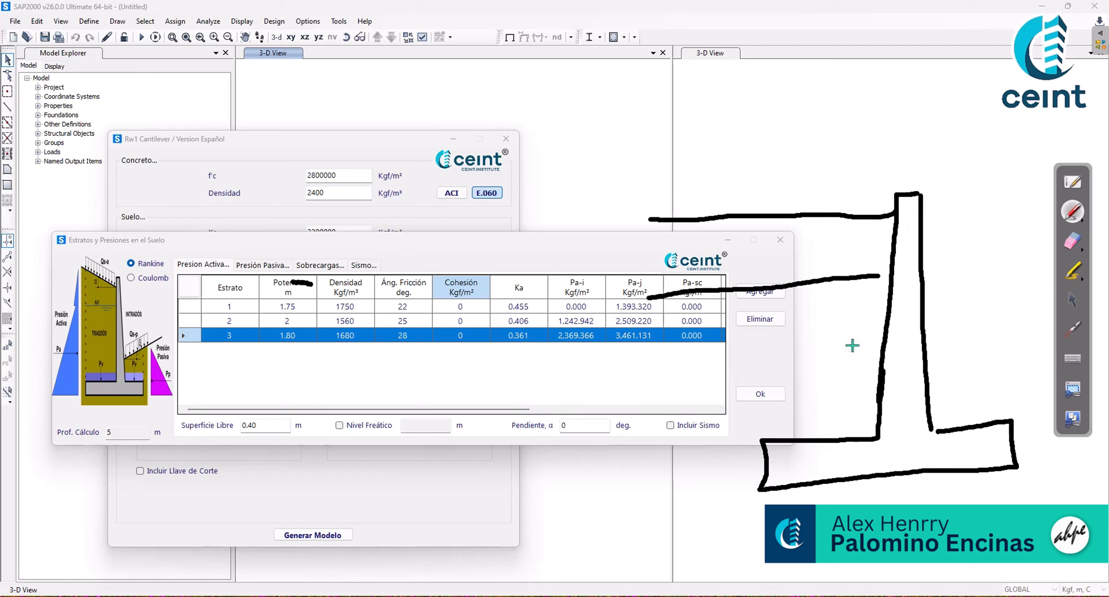
pyautogui.moveTo(875, 352); pyautogui.dragTo(606, 382)
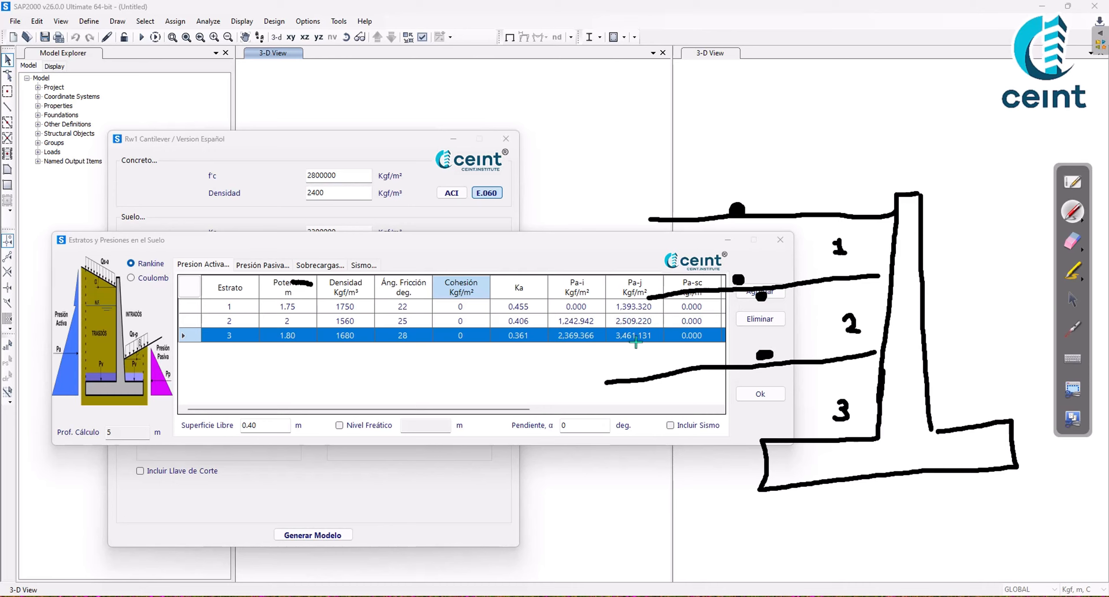
pyautogui.moveTo(555, 348); pyautogui.dragTo(586, 348)
# - Erase the wall sketch and all remaining pen marks over the pressure table
pyautogui.click(1073, 241)
pyautogui.moveTo(842, 244)
pyautogui.mouseDown()
pyautogui.moveTo(622, 249)
pyautogui.moveTo(693, 282)
pyautogui.moveTo(869, 317)
pyautogui.moveTo(792, 481)
pyautogui.moveTo(600, 346)
pyautogui.moveTo(767, 401)
pyautogui.moveTo(924, 414)
pyautogui.mouseUp()
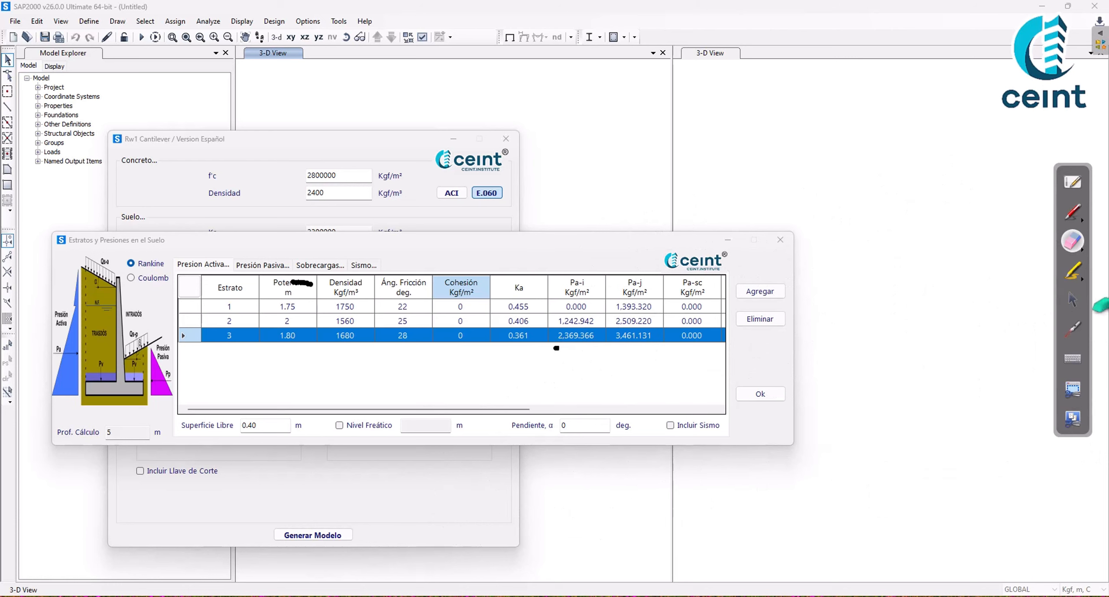
pyautogui.click(1073, 300)
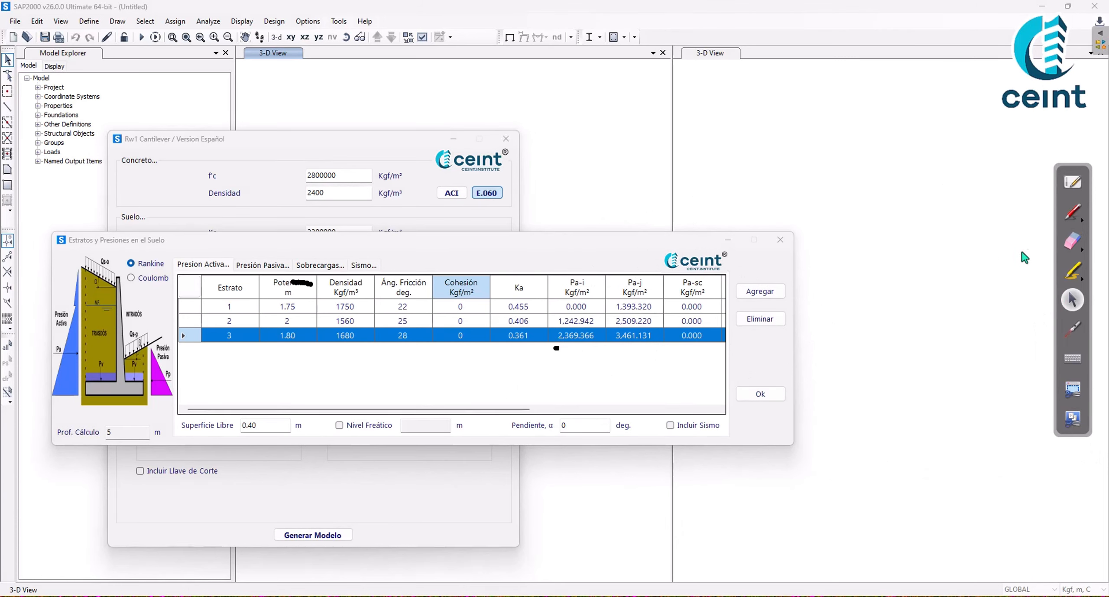
pyautogui.click(1072, 241)
pyautogui.moveTo(549, 288)
pyautogui.mouseDown()
pyautogui.moveTo(517, 289)
pyautogui.moveTo(819, 343)
pyautogui.mouseUp()
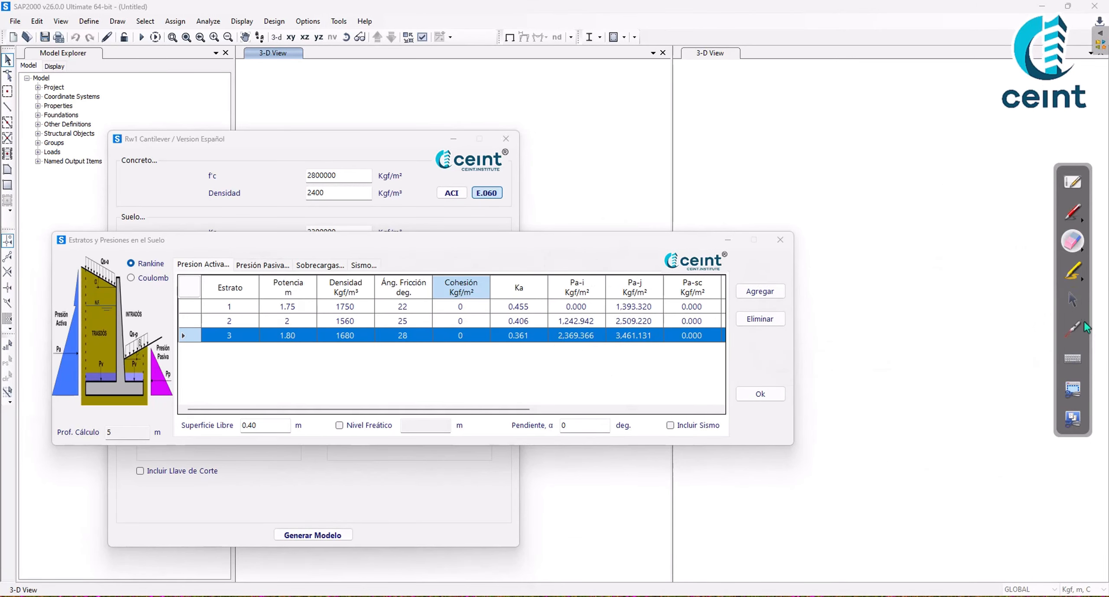
pyautogui.click(1072, 300)
# - Set the active surcharge Qs-a to 650 Kgf/m² and return to the active pressure table to check the Pa-sc column
pyautogui.click(696, 307)
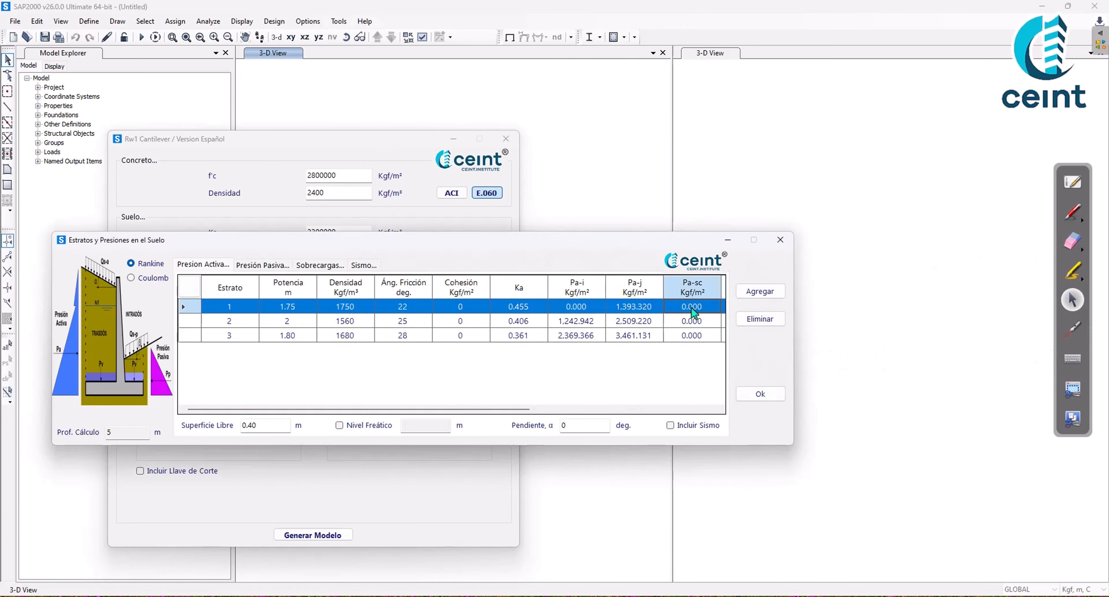
pyautogui.click(307, 265)
pyautogui.doubleClick(402, 336)
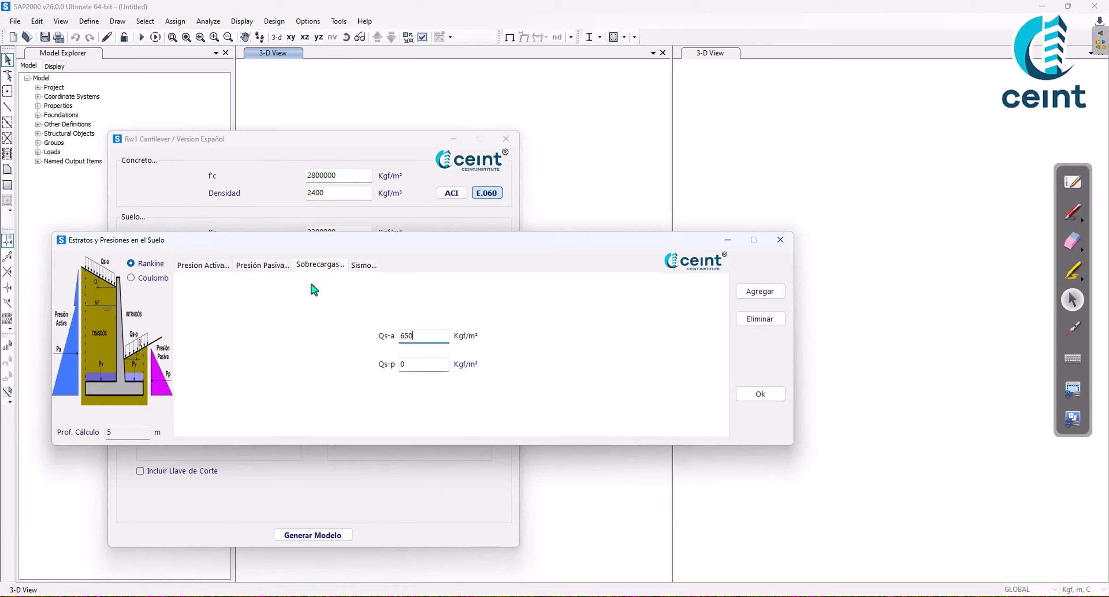
pyautogui.click(219, 268)
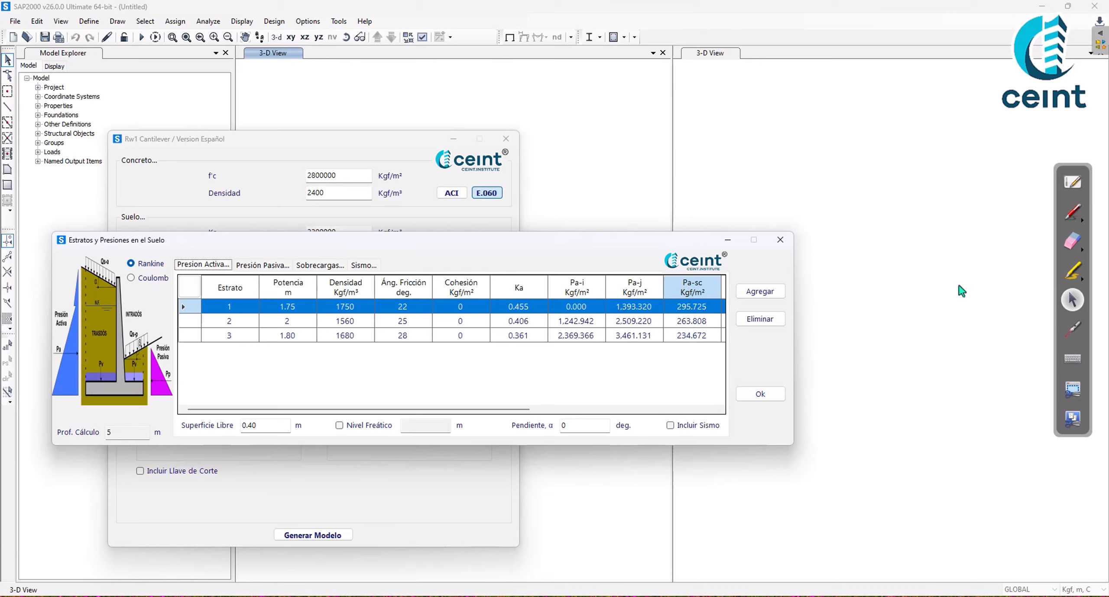
# - Recheck the surcharge settings and return to the active pressure table
pyautogui.click(1062, 213)
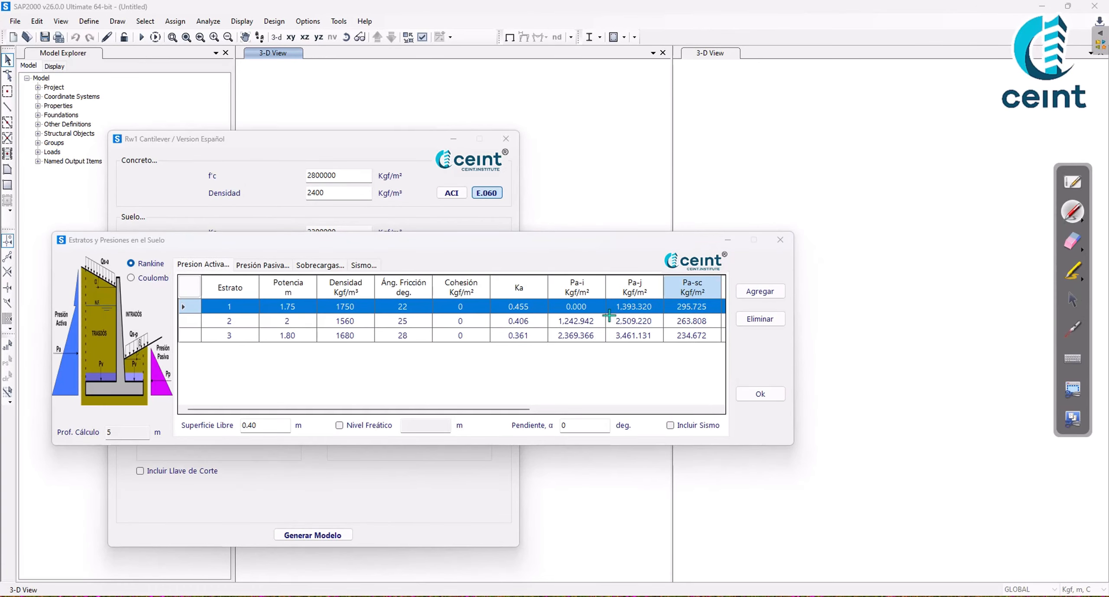
pyautogui.click(1073, 303)
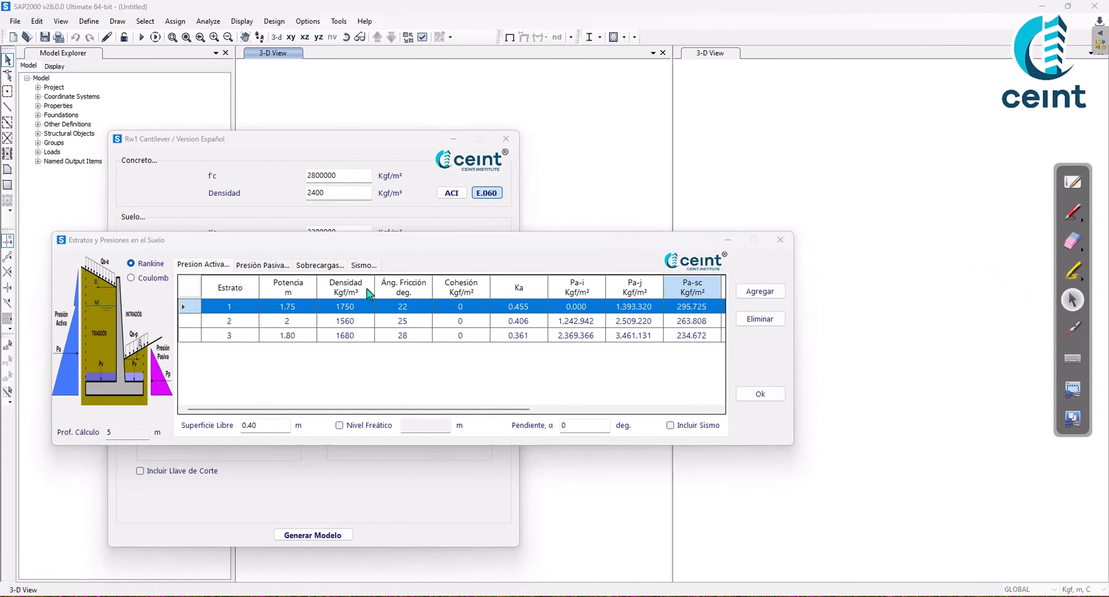
pyautogui.click(319, 265)
pyautogui.click(204, 265)
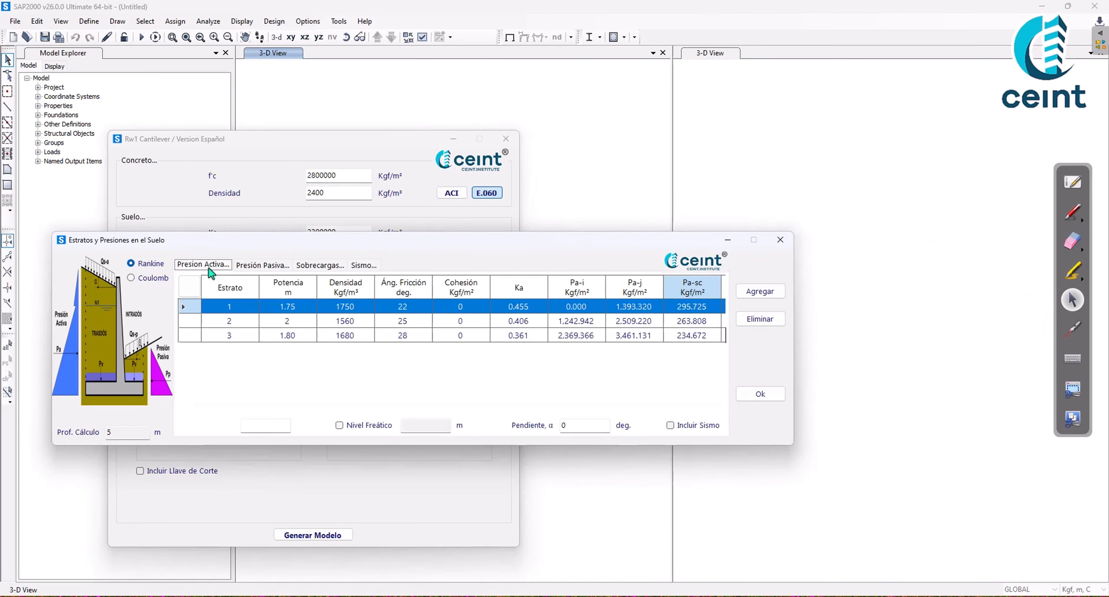
# - Underline the Ka and Pa-sc values of the three strata in the active pressure table and erase the marks
pyautogui.click(1072, 212)
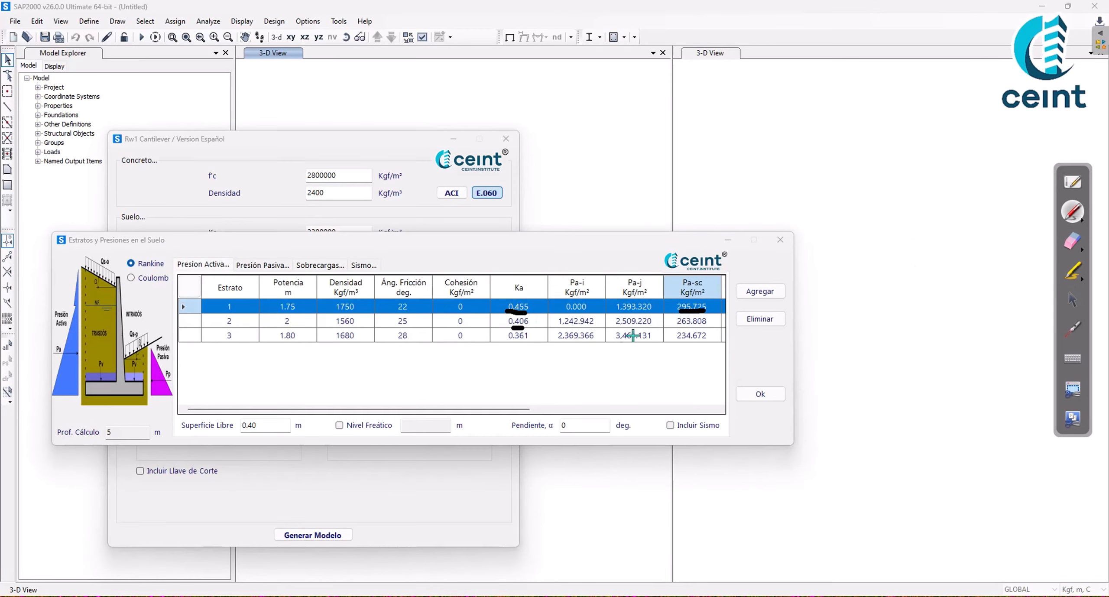
pyautogui.moveTo(678, 328); pyautogui.dragTo(703, 327)
pyautogui.moveTo(508, 345); pyautogui.dragTo(542, 344)
pyautogui.moveTo(683, 342); pyautogui.dragTo(711, 342)
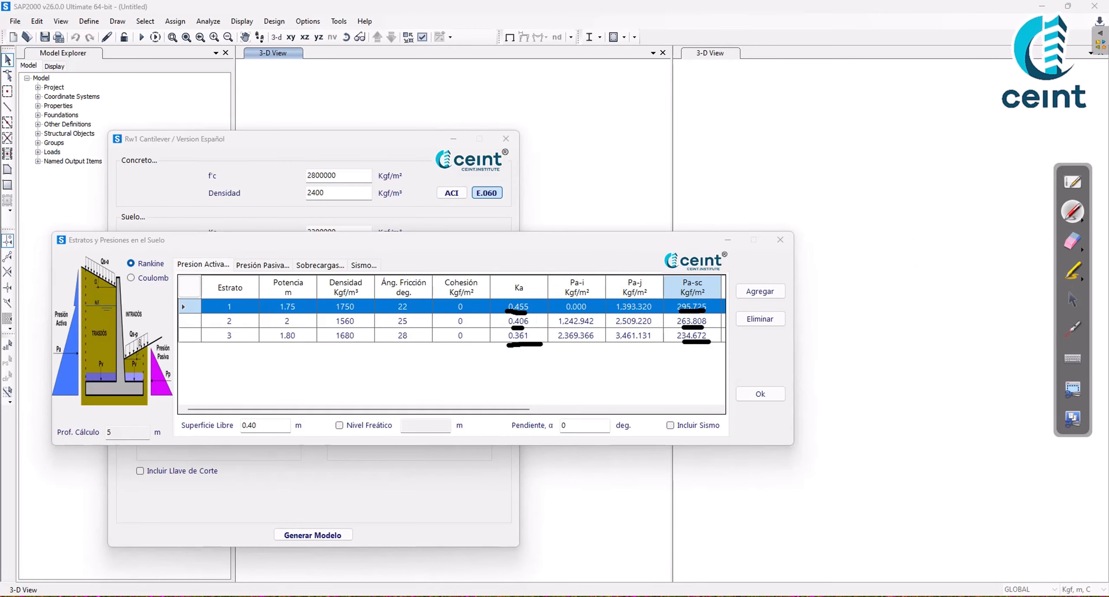
pyautogui.click(1066, 245)
pyautogui.moveTo(801, 272)
pyautogui.mouseDown()
pyautogui.moveTo(433, 329)
pyautogui.moveTo(979, 294)
pyautogui.mouseUp()
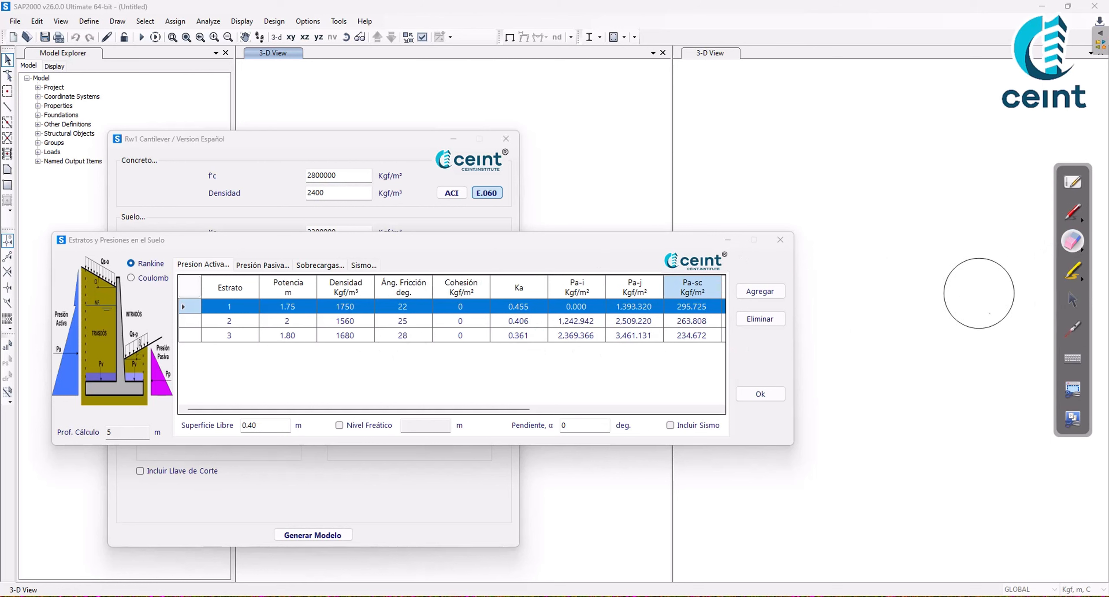
pyautogui.click(1072, 299)
# - Move the strata dialog aside, examine the Pv column with a downward arrow on the wall diagram, and erase the arrow
pyautogui.moveTo(525, 243); pyautogui.dragTo(576, 275)
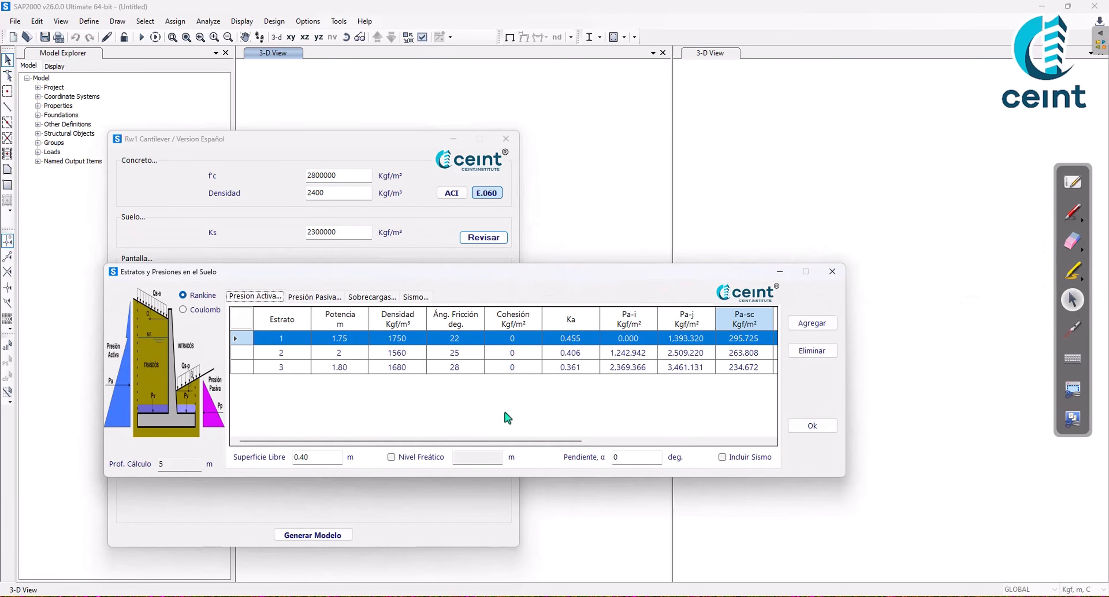
pyautogui.moveTo(507, 440); pyautogui.dragTo(721, 433)
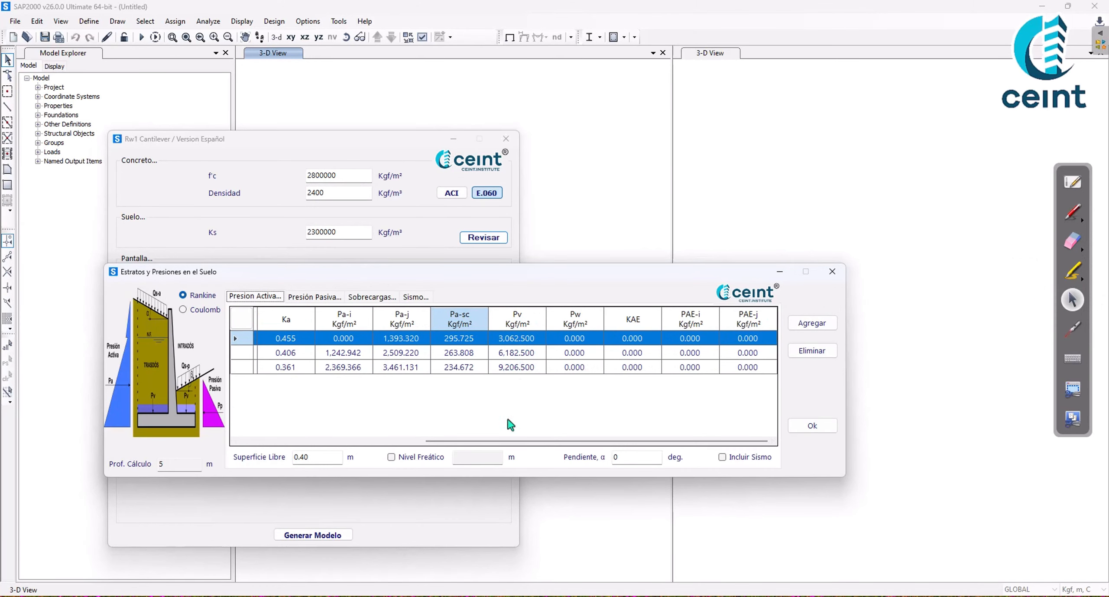
pyautogui.click(1078, 216)
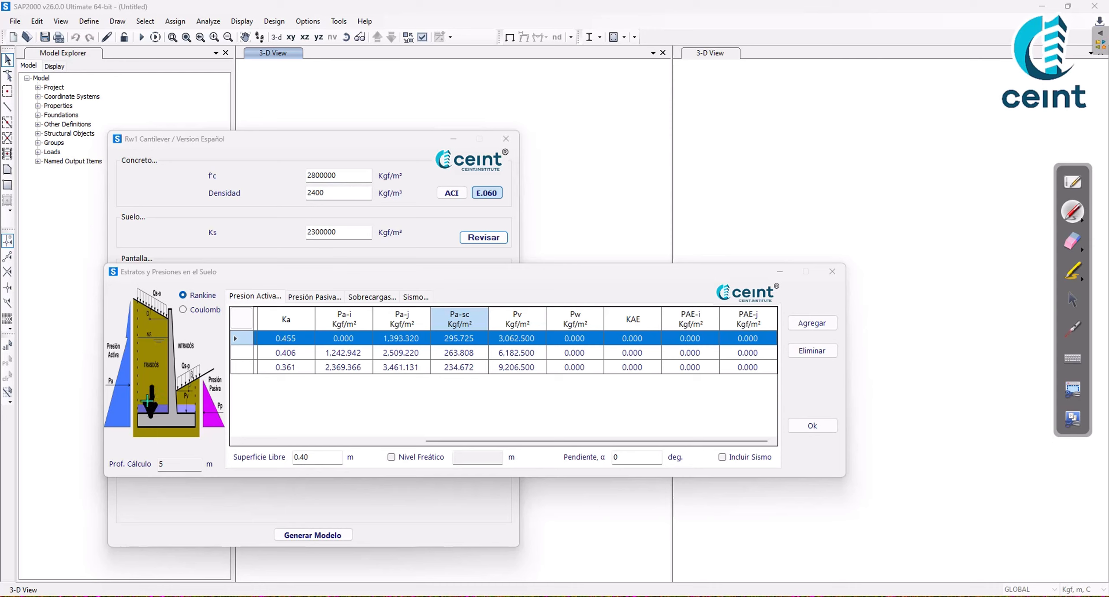
pyautogui.click(1074, 241)
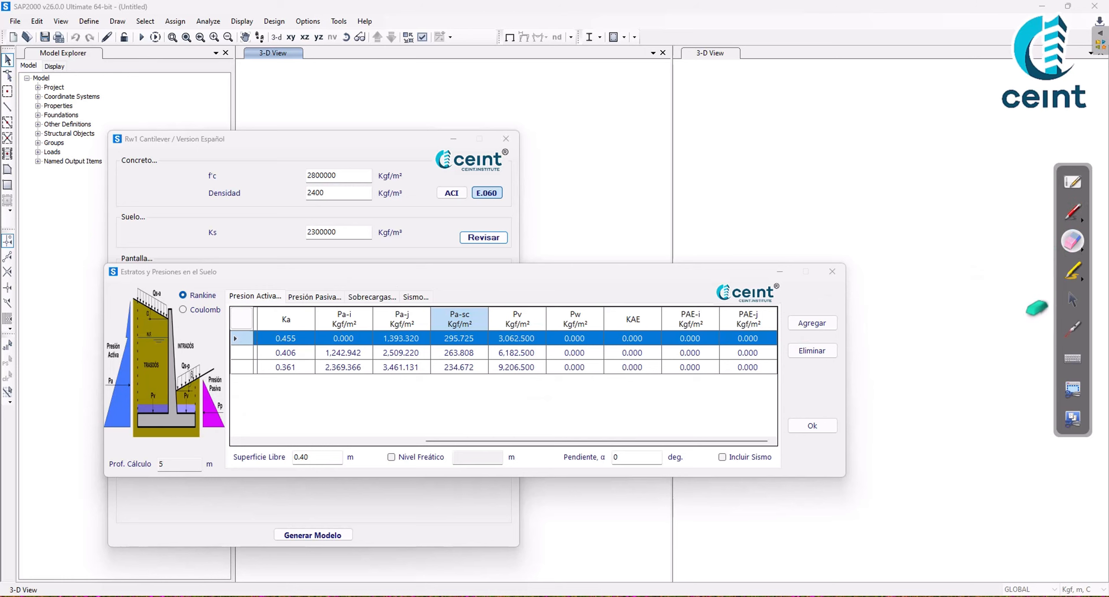
pyautogui.click(1073, 299)
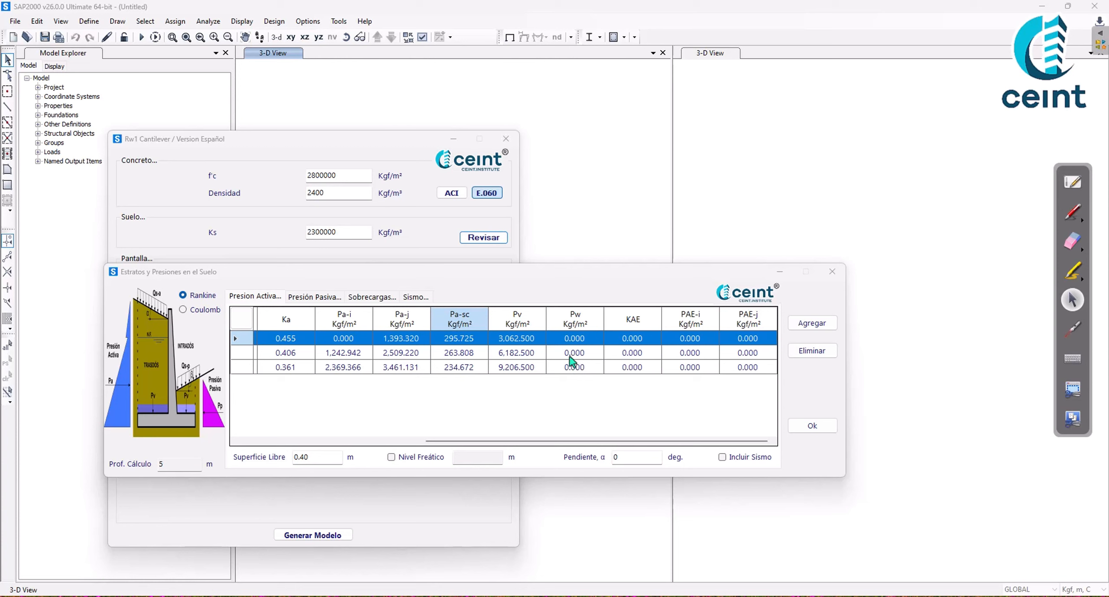
# - Return to the first table columns, mark the strata rows and a level line on the wall diagram, and erase the marks
pyautogui.moveTo(564, 442); pyautogui.dragTo(372, 452)
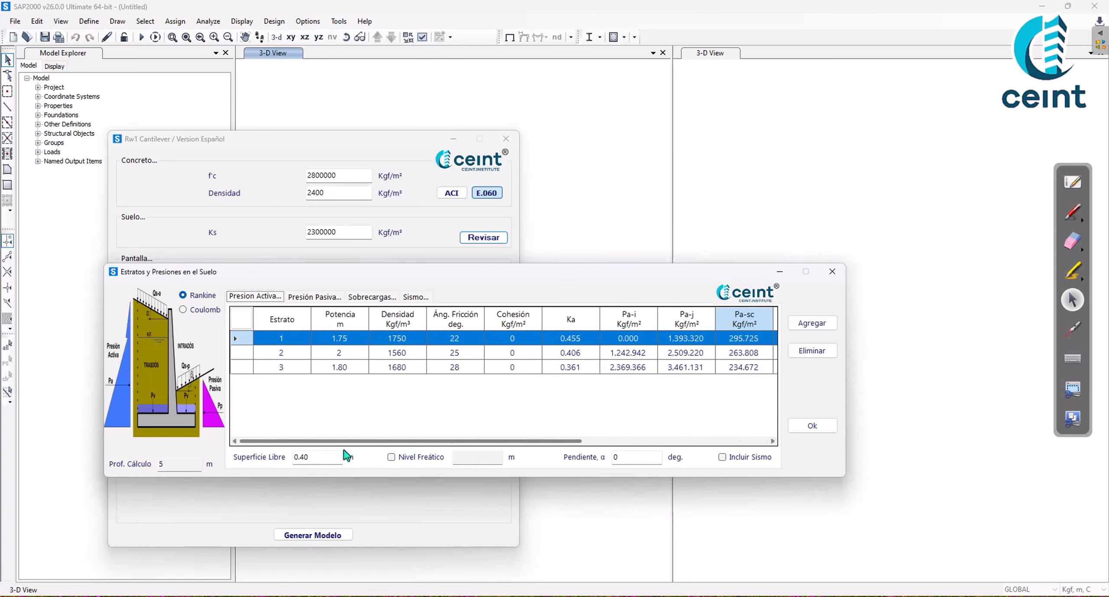
pyautogui.click(1071, 214)
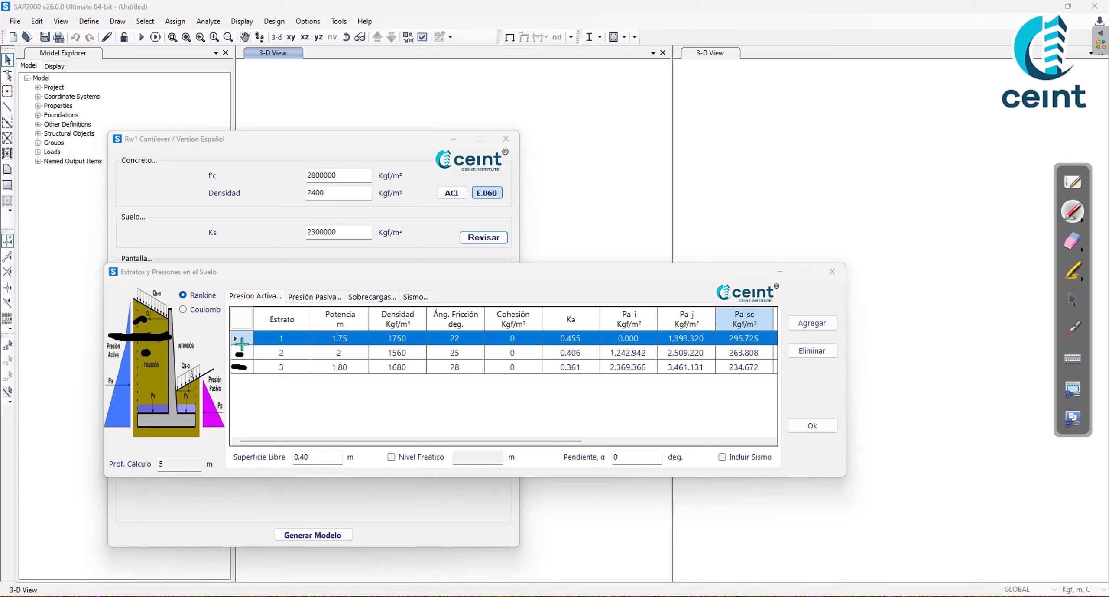
pyautogui.click(1083, 240)
pyautogui.moveTo(383, 297)
pyautogui.mouseDown()
pyautogui.moveTo(71, 343)
pyautogui.moveTo(150, 411)
pyautogui.mouseUp()
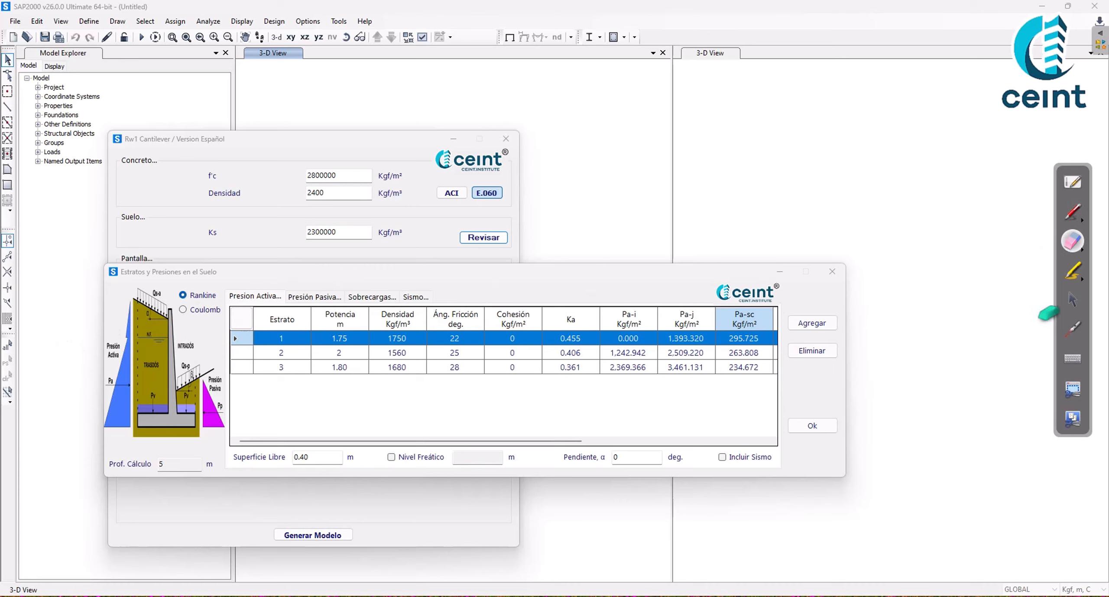
pyautogui.click(1073, 299)
pyautogui.click(603, 278)
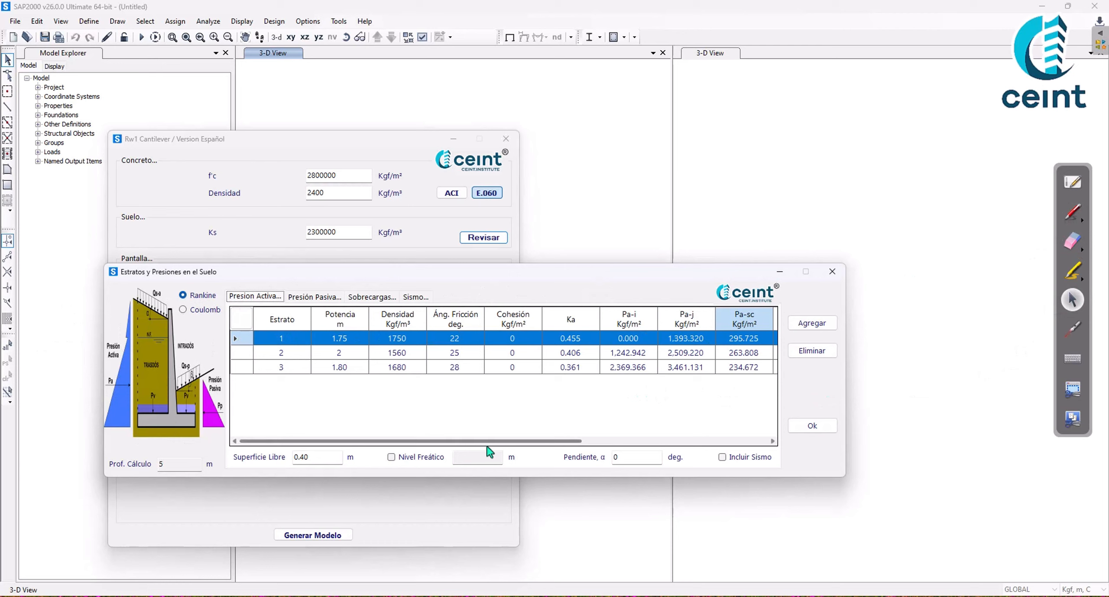
# - Enable Nivel Freático for the active pressures, set it to 1.75 m, and check the Pw column
pyautogui.hscroll(3, 488, 448)
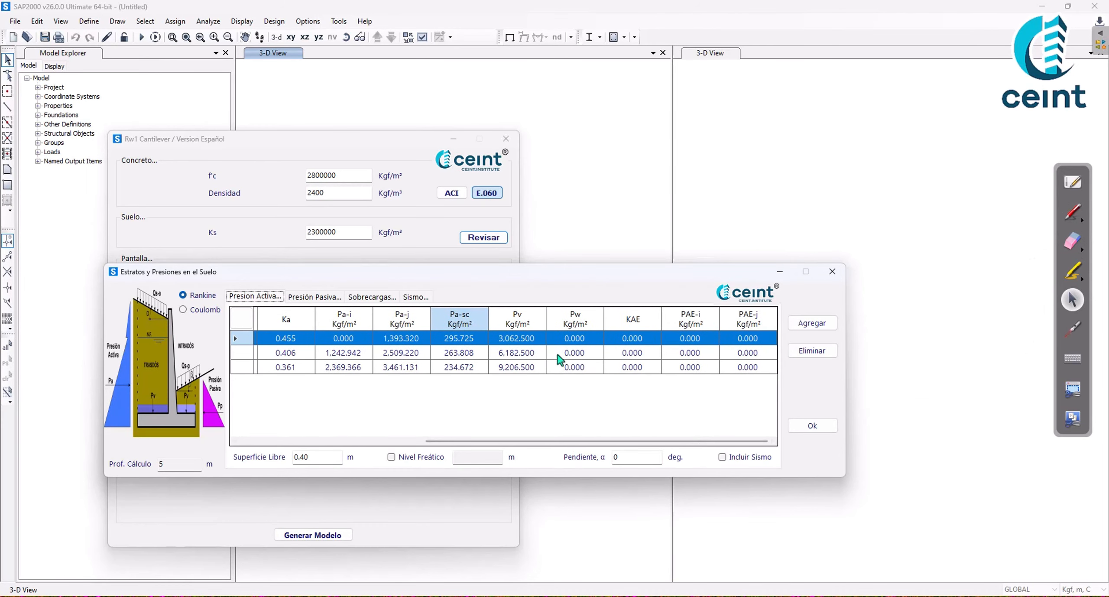
pyautogui.click(395, 458)
pyautogui.doubleClick(467, 457)
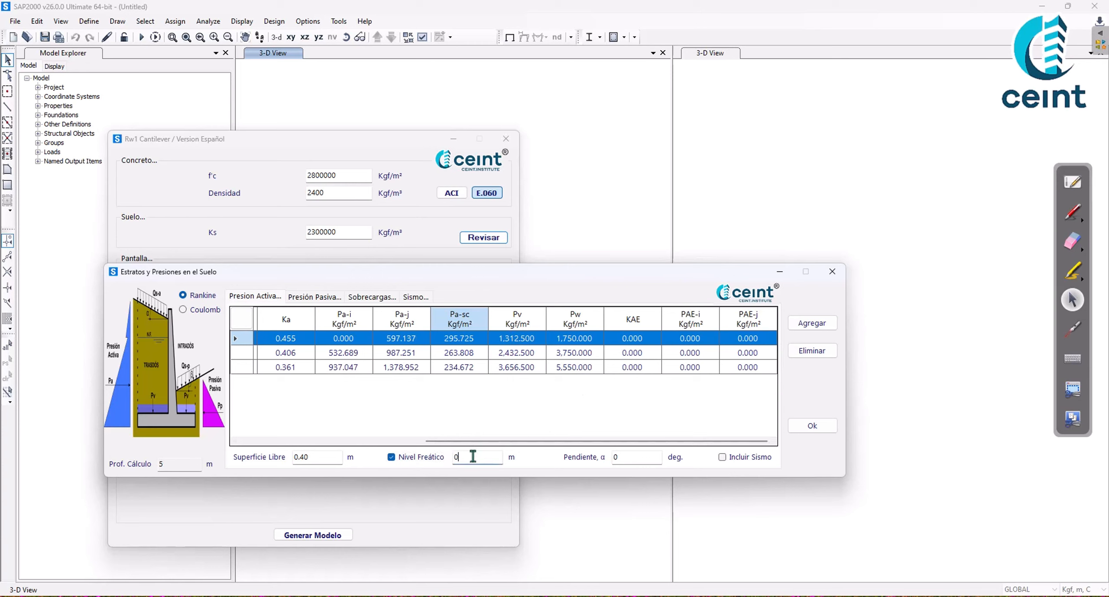
pyautogui.moveTo(451, 444); pyautogui.dragTo(263, 445)
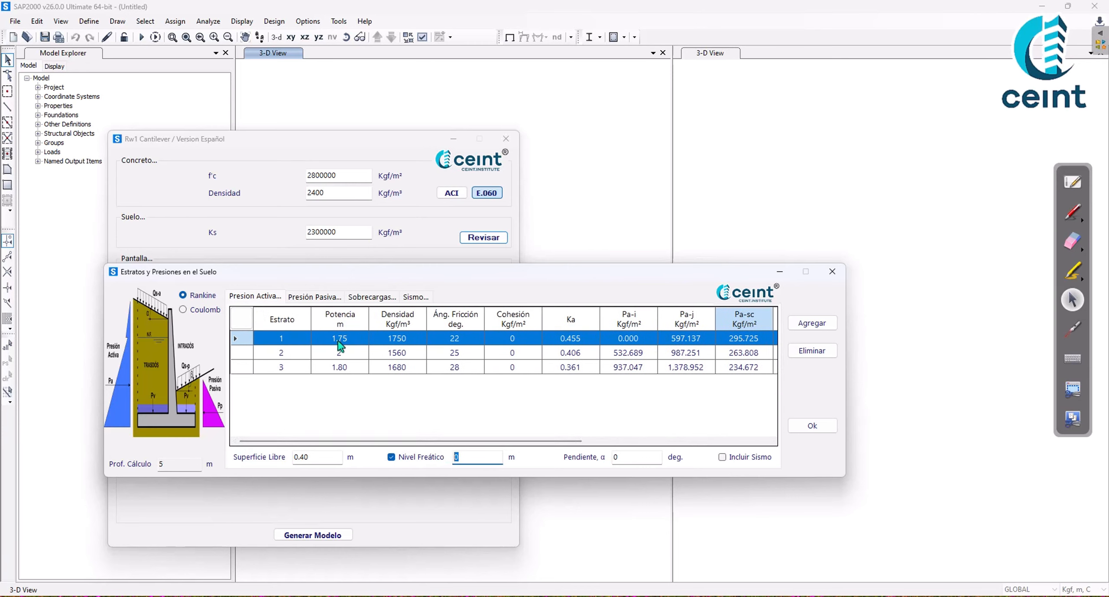
pyautogui.write('1.75')
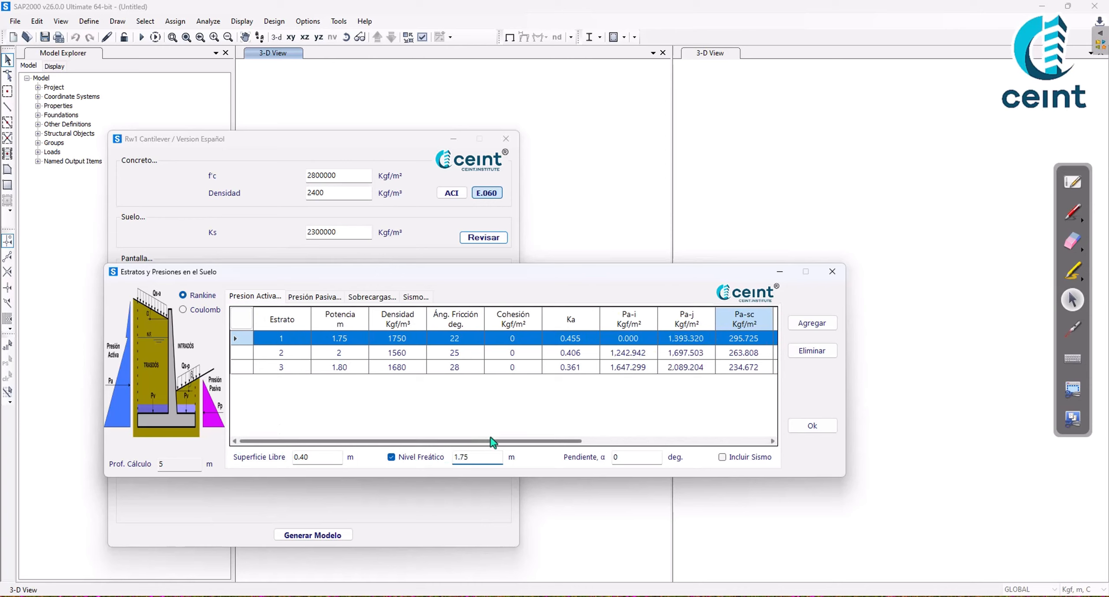
pyautogui.hotkey('shift', 'Tab')
pyautogui.moveTo(494, 446); pyautogui.dragTo(700, 448)
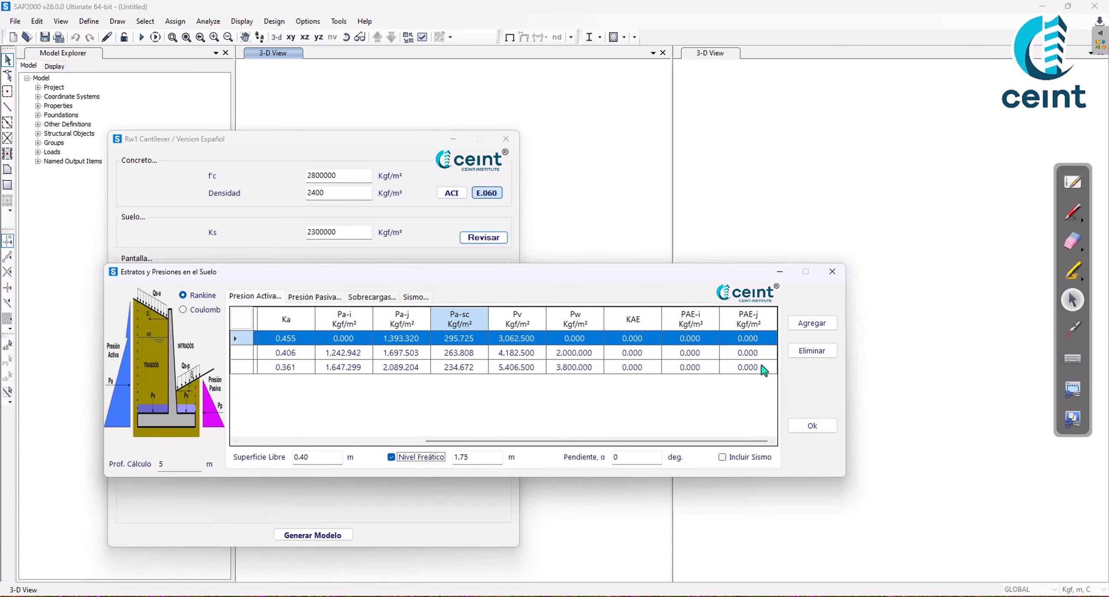
# - Compare the thicknesses of strata 2 and 3 with their Pw water pressures
pyautogui.click(1072, 212)
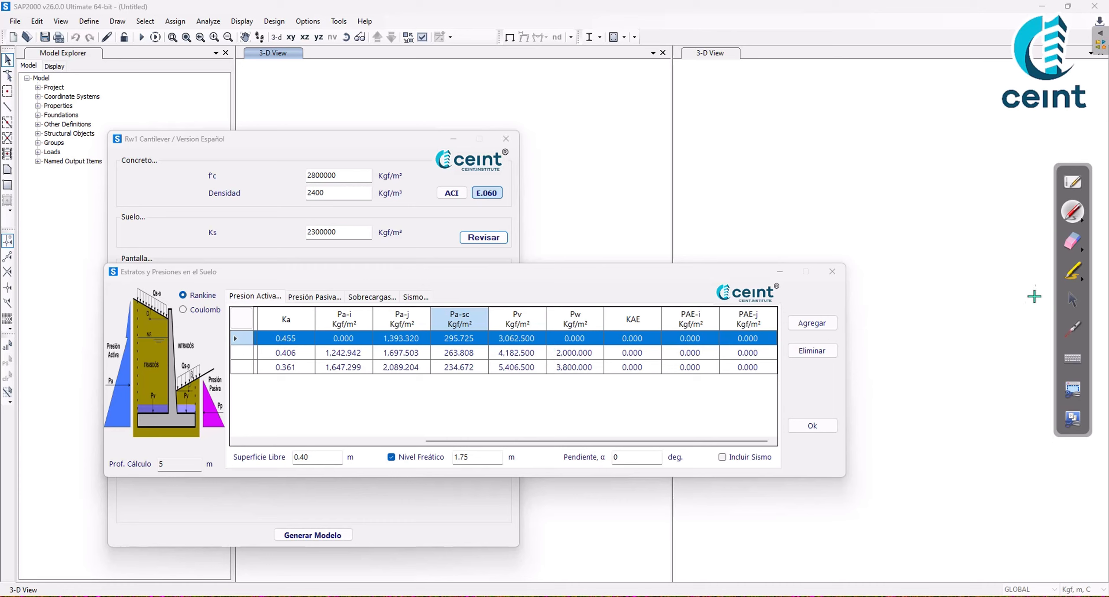
pyautogui.click(1071, 301)
pyautogui.moveTo(664, 440); pyautogui.dragTo(411, 449)
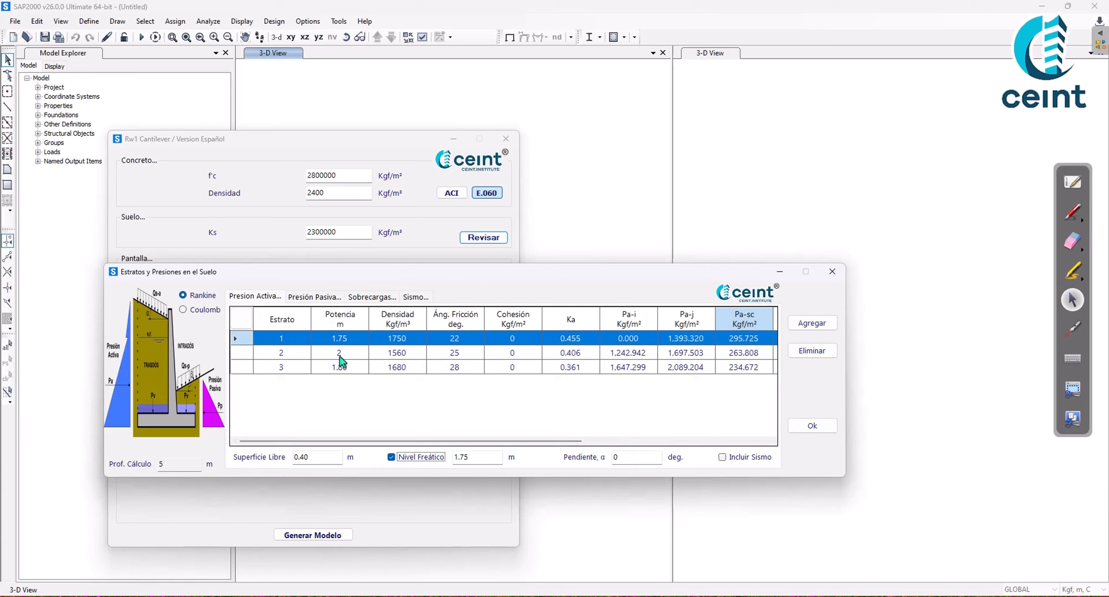
pyautogui.moveTo(384, 440); pyautogui.dragTo(606, 446)
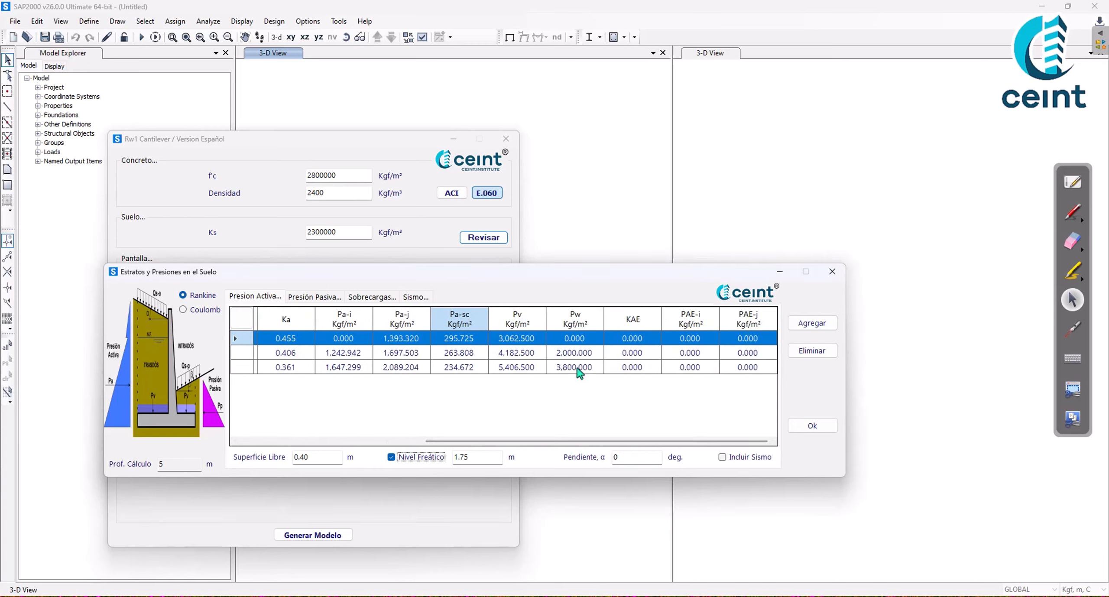
# - Bracket the KAE, PAE-i and PAE-j columns with the pen and erase the bracket
pyautogui.click(1069, 219)
pyautogui.moveTo(614, 380); pyautogui.dragTo(794, 380)
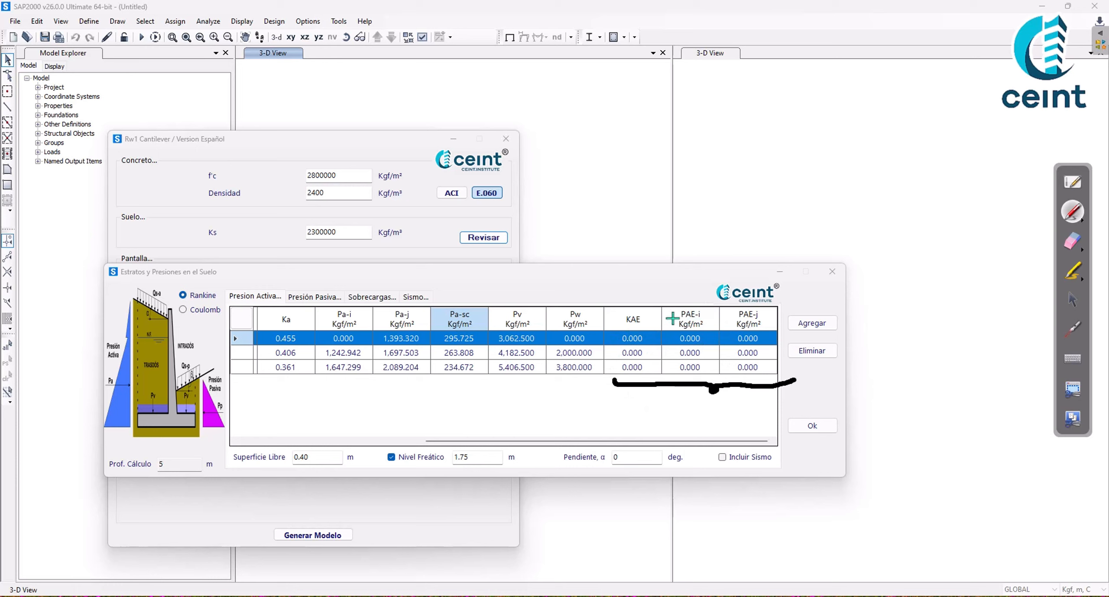
pyautogui.click(1073, 240)
pyautogui.moveTo(610, 383); pyautogui.dragTo(815, 383)
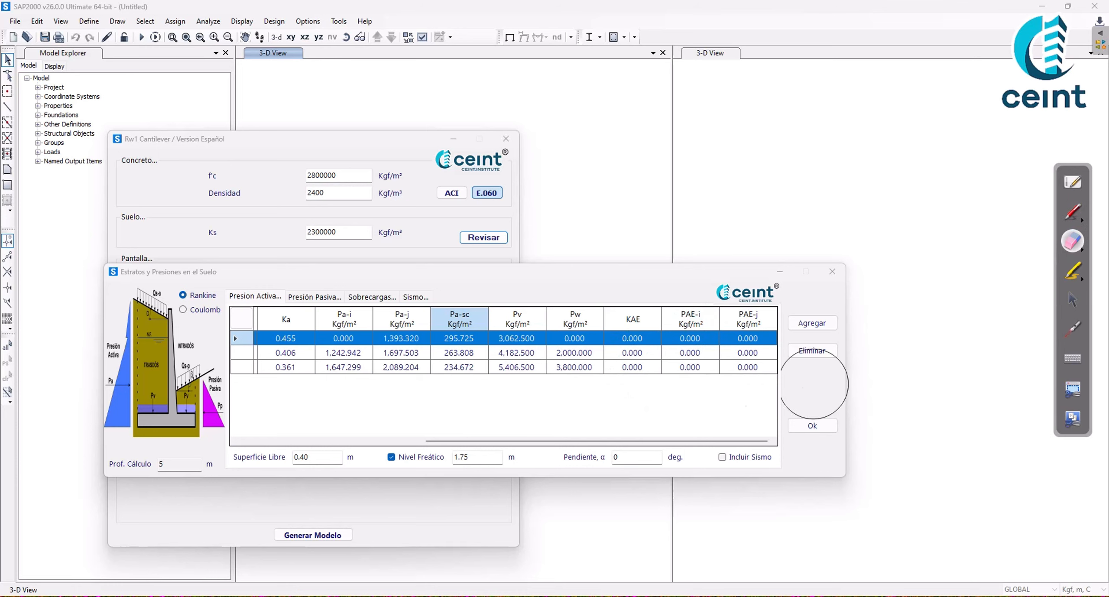
pyautogui.click(1072, 298)
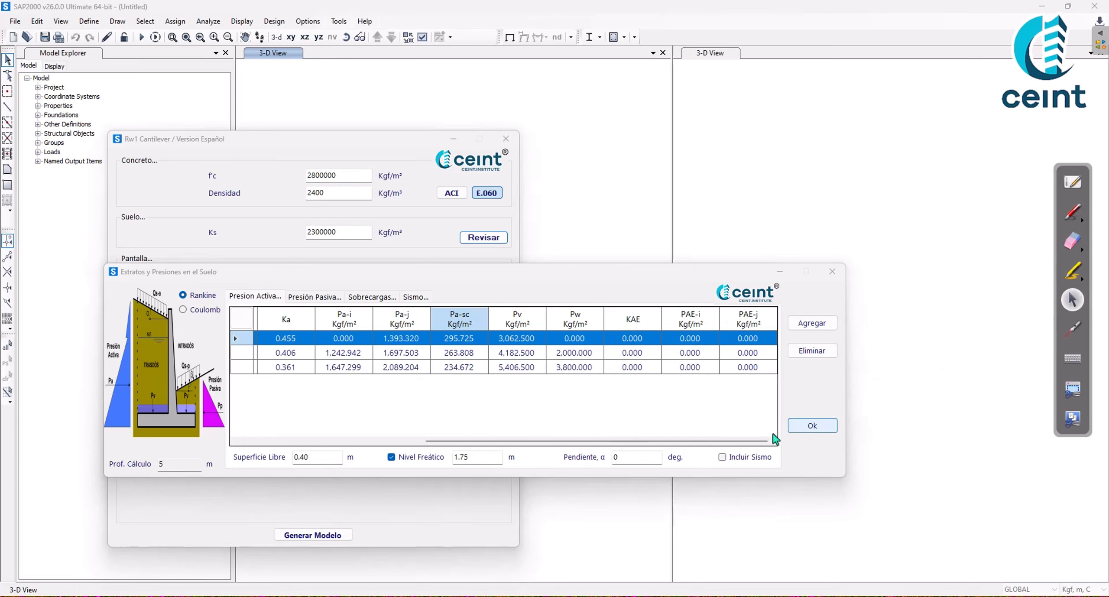
# - Enable Incluir Sismo for the active pressures, mark the KAE, PAE-i and PAE-j values, and erase the marks
pyautogui.click(742, 459)
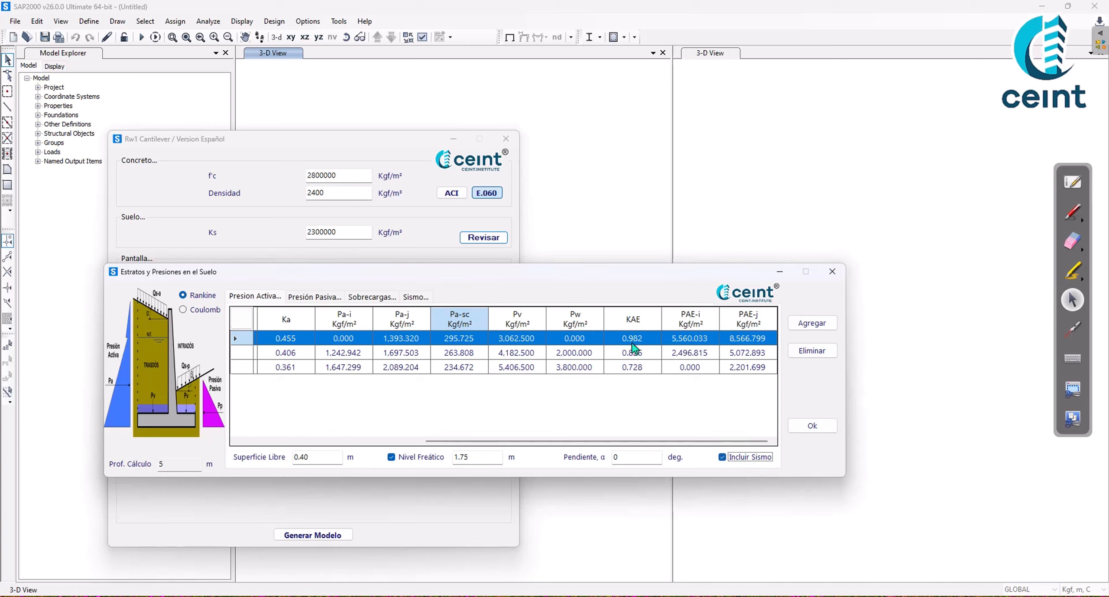
pyautogui.click(1072, 213)
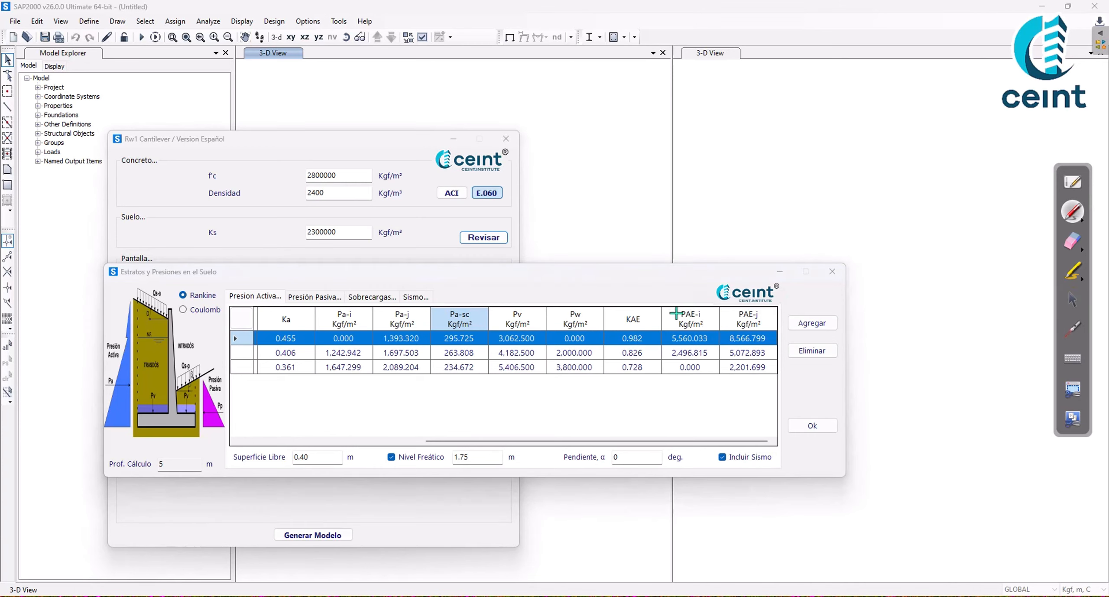
pyautogui.moveTo(651, 353)
pyautogui.mouseDown()
pyautogui.moveTo(663, 339)
pyautogui.moveTo(659, 361)
pyautogui.mouseUp()
pyautogui.moveTo(671, 325)
pyautogui.mouseDown()
pyautogui.moveTo(665, 382)
pyautogui.moveTo(697, 307)
pyautogui.moveTo(782, 311)
pyautogui.moveTo(783, 380)
pyautogui.moveTo(667, 381)
pyautogui.mouseUp()
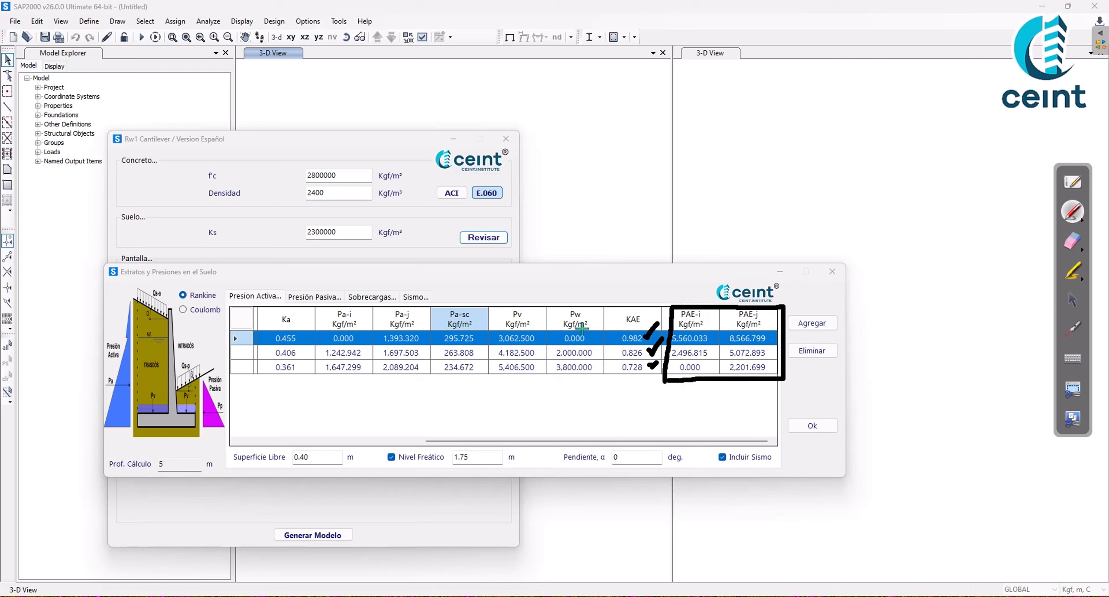
pyautogui.click(1070, 248)
pyautogui.moveTo(773, 288)
pyautogui.mouseDown()
pyautogui.moveTo(864, 326)
pyautogui.moveTo(902, 358)
pyautogui.mouseUp()
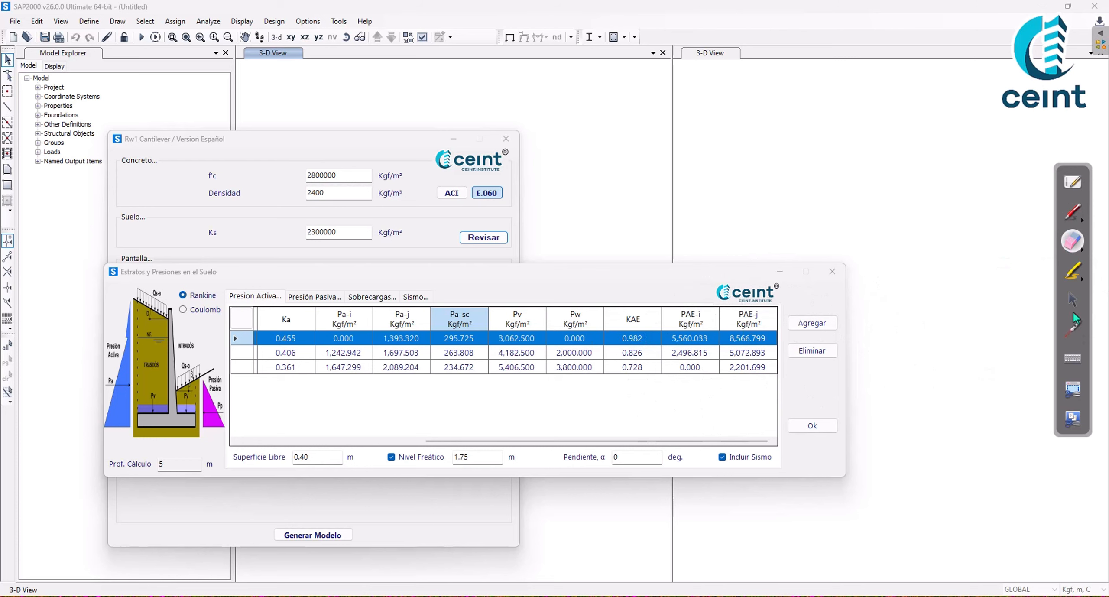
pyautogui.click(1072, 299)
# - Reposition the strata dialog over the wall form and return to the first columns of the active pressure table
pyautogui.moveTo(617, 277); pyautogui.dragTo(719, 282)
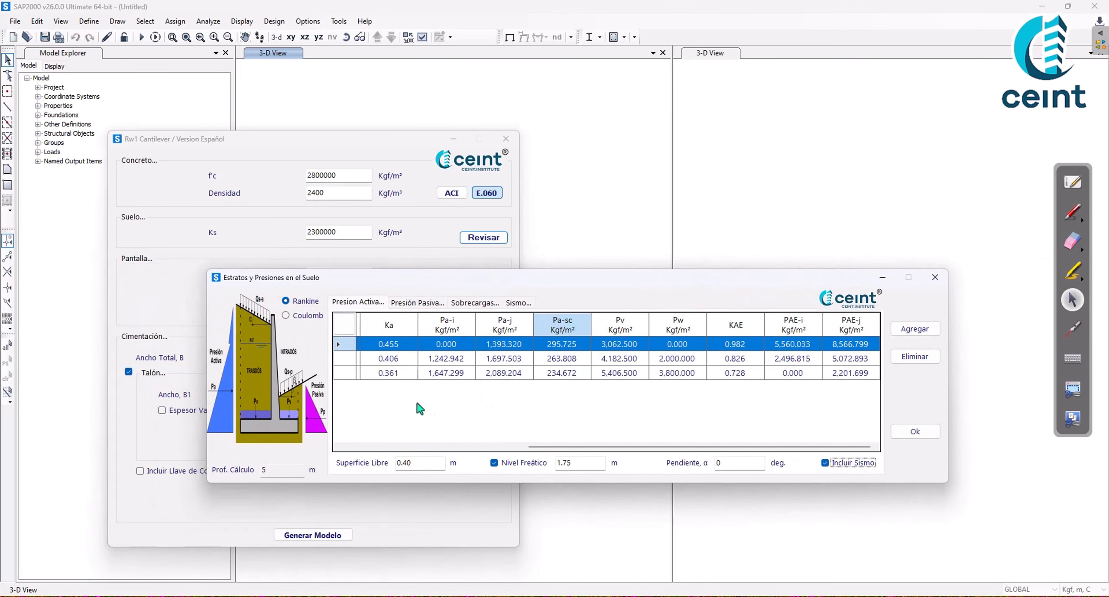
pyautogui.moveTo(344, 284)
pyautogui.mouseDown()
pyautogui.moveTo(359, 351)
pyautogui.moveTo(336, 285)
pyautogui.mouseUp()
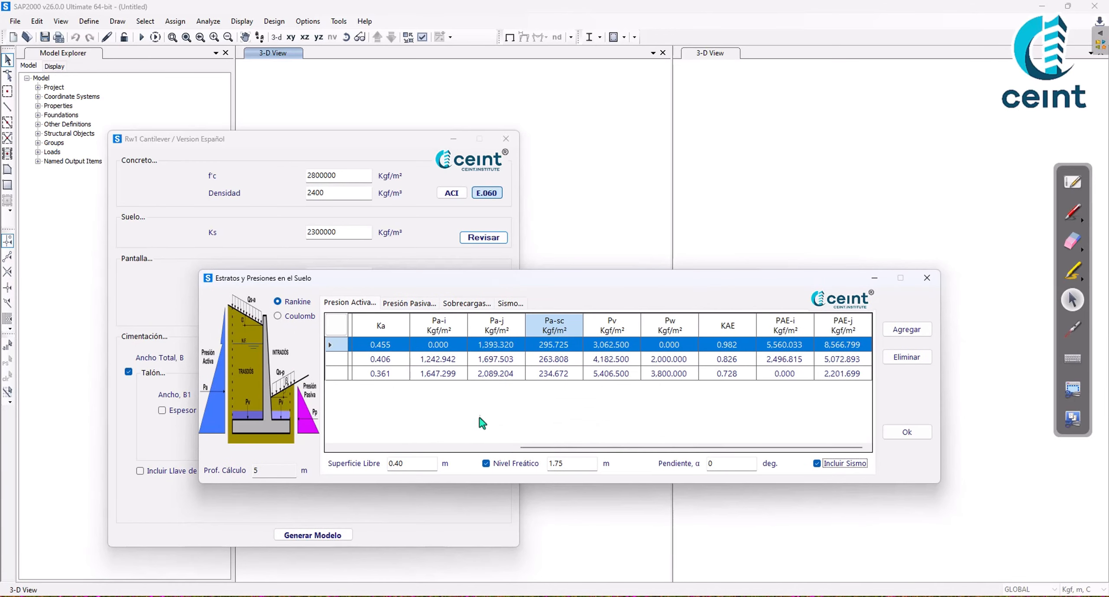
pyautogui.click(486, 447)
pyautogui.moveTo(410, 448); pyautogui.dragTo(344, 453)
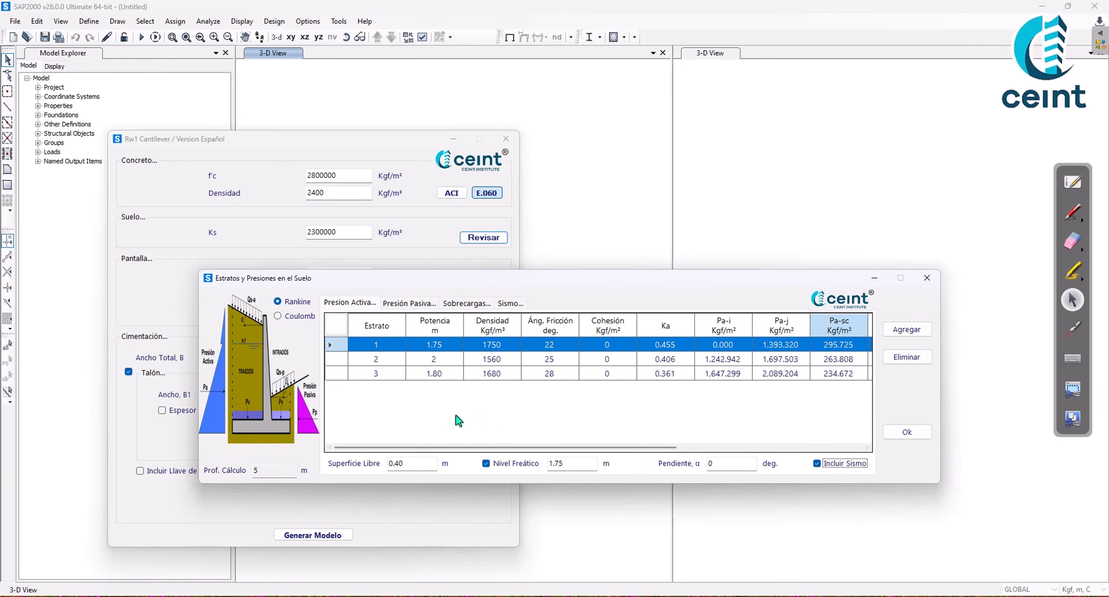
# - Look through the passive pressure and surcharge settings and open the seismic data
pyautogui.click(412, 303)
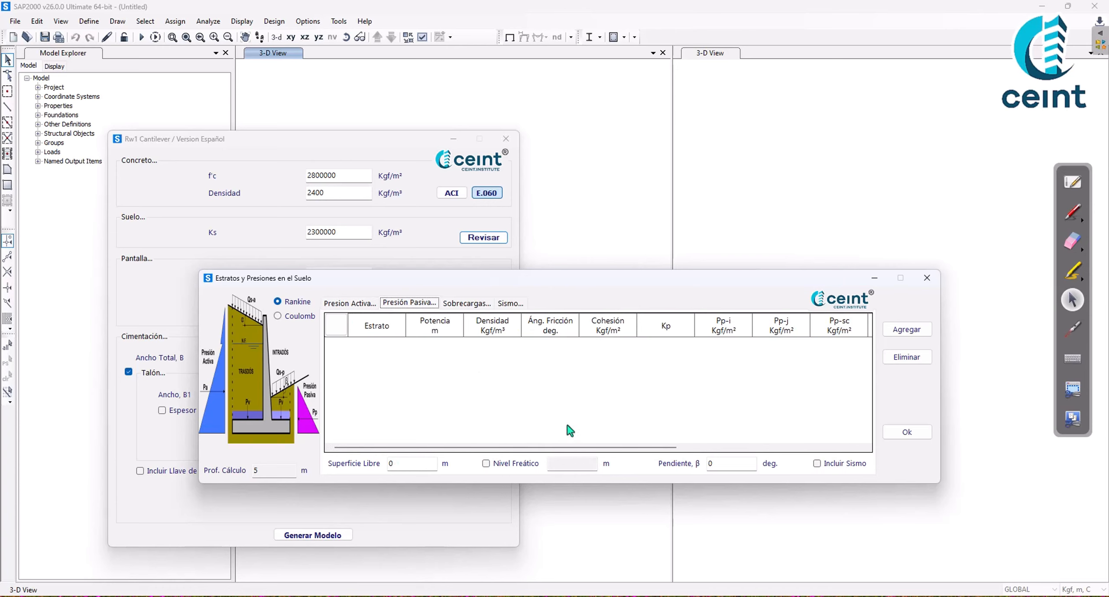
pyautogui.click(460, 308)
pyautogui.click(518, 304)
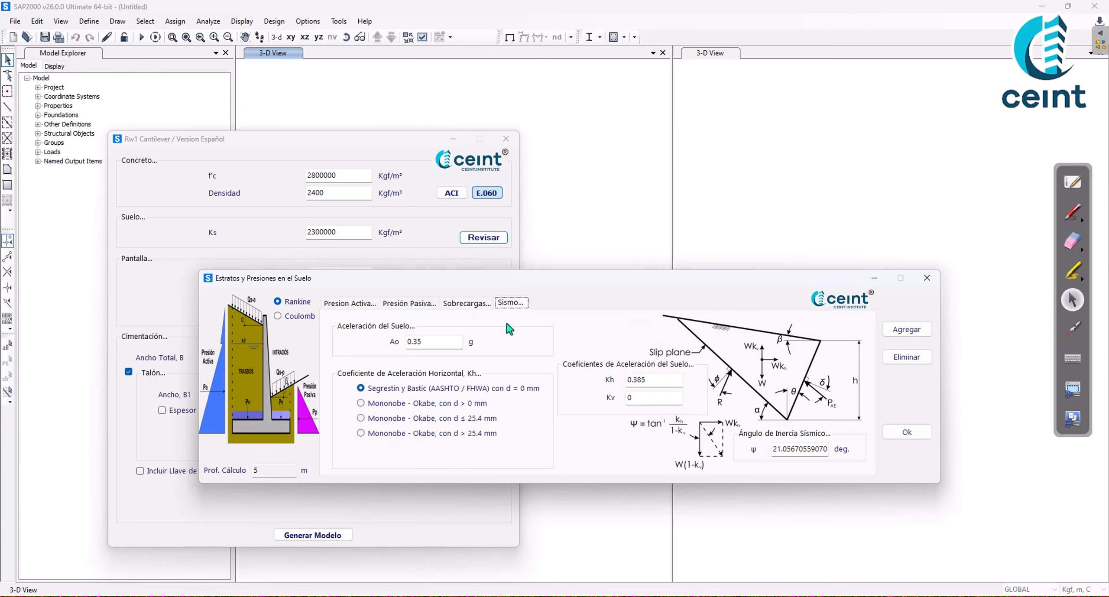
# - Return from the seismic data to the active pressure table, circle Prof. Cálculo with the pen, and erase the circle
pyautogui.moveTo(580, 283); pyautogui.dragTo(645, 268)
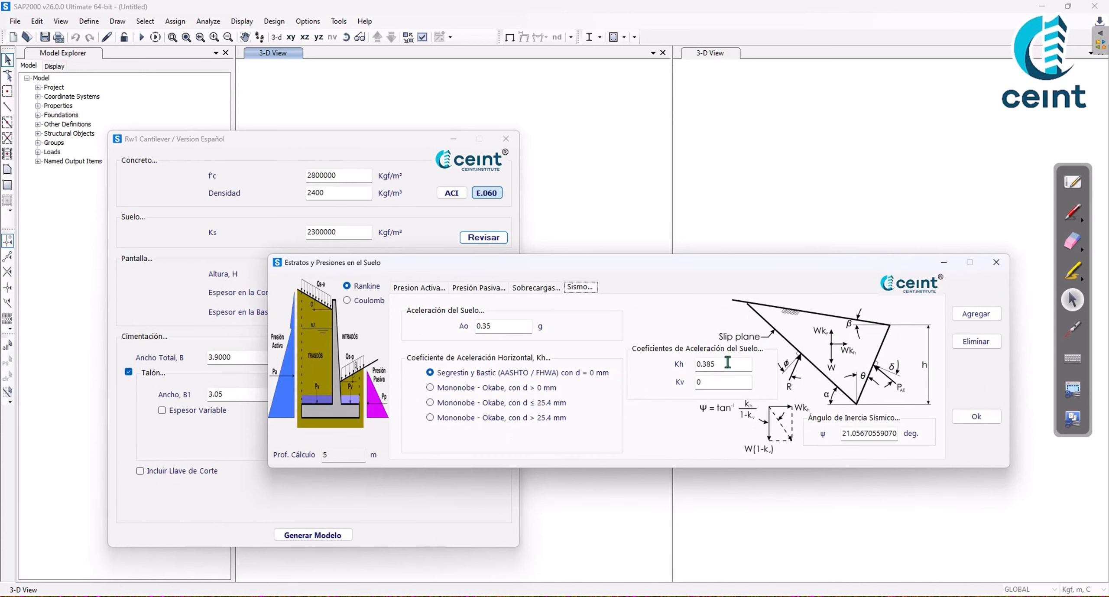
pyautogui.click(440, 291)
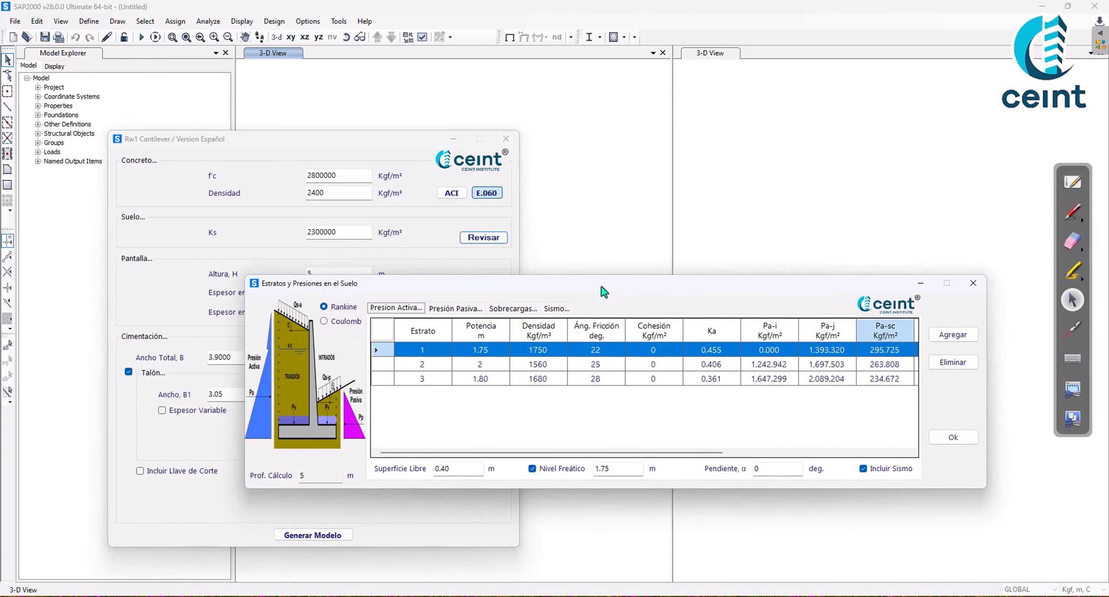
pyautogui.moveTo(601, 286); pyautogui.dragTo(608, 279)
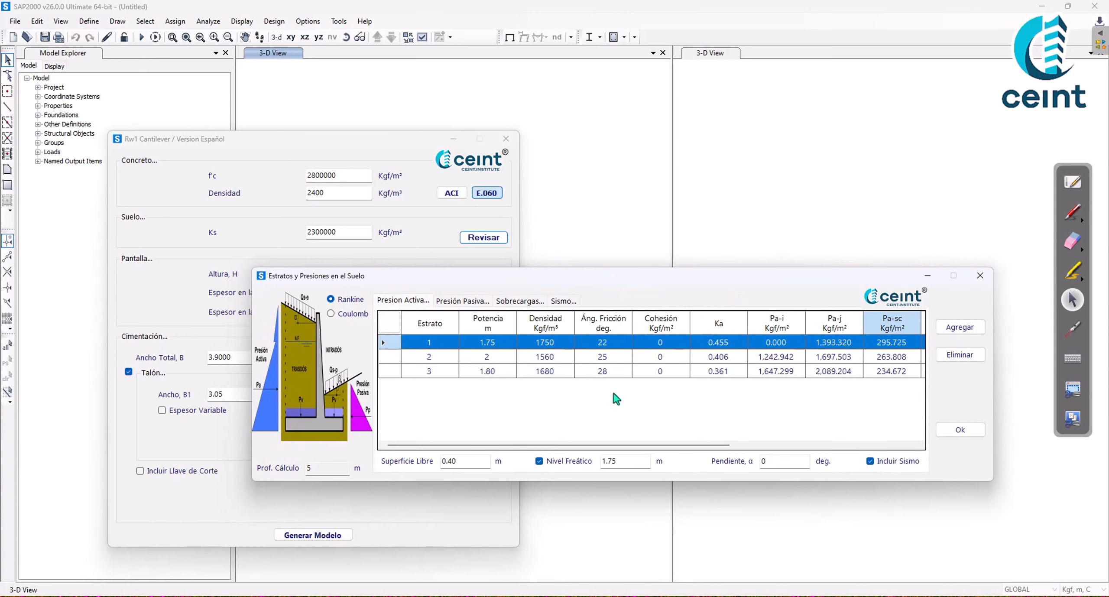
pyautogui.click(1071, 213)
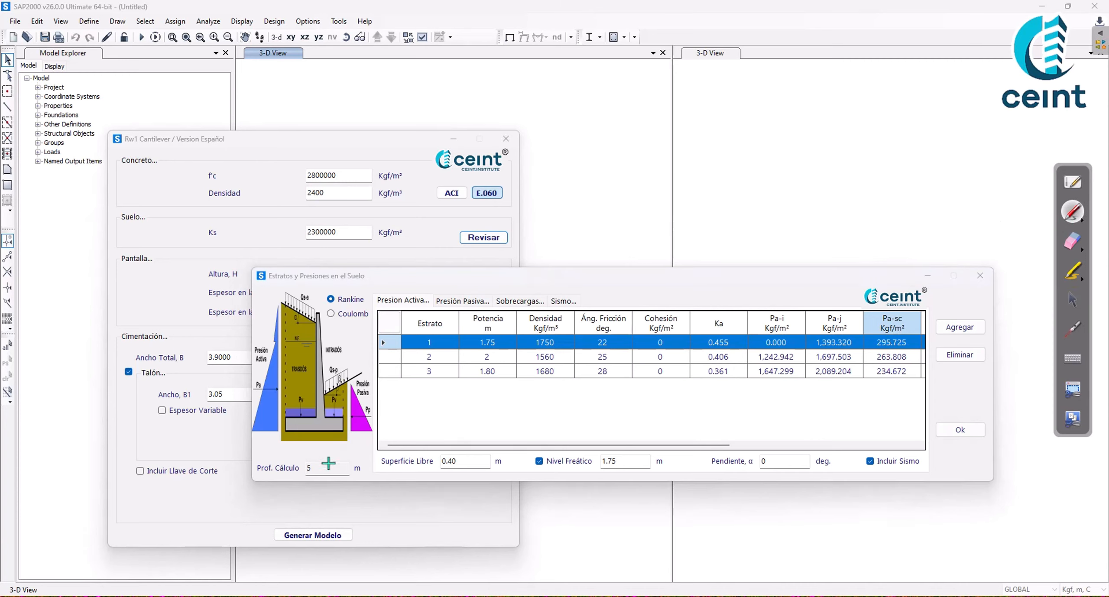
pyautogui.moveTo(311, 478)
pyautogui.mouseDown()
pyautogui.moveTo(366, 472)
pyautogui.moveTo(330, 447)
pyautogui.moveTo(243, 455)
pyautogui.moveTo(271, 479)
pyautogui.mouseUp()
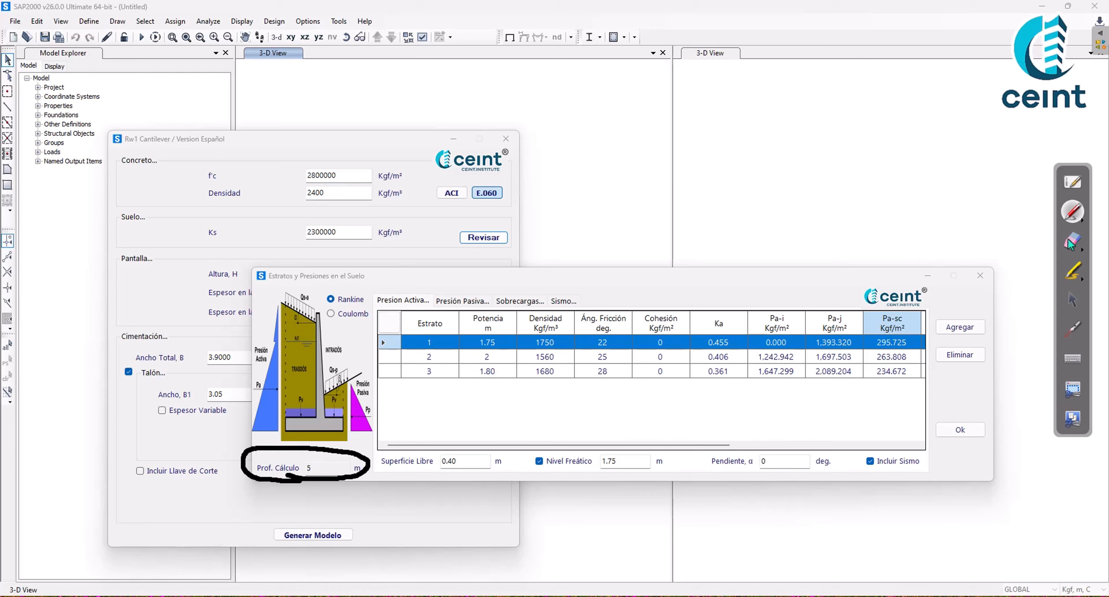
pyautogui.click(1068, 240)
pyautogui.moveTo(169, 468); pyautogui.dragTo(454, 448)
pyautogui.click(1064, 297)
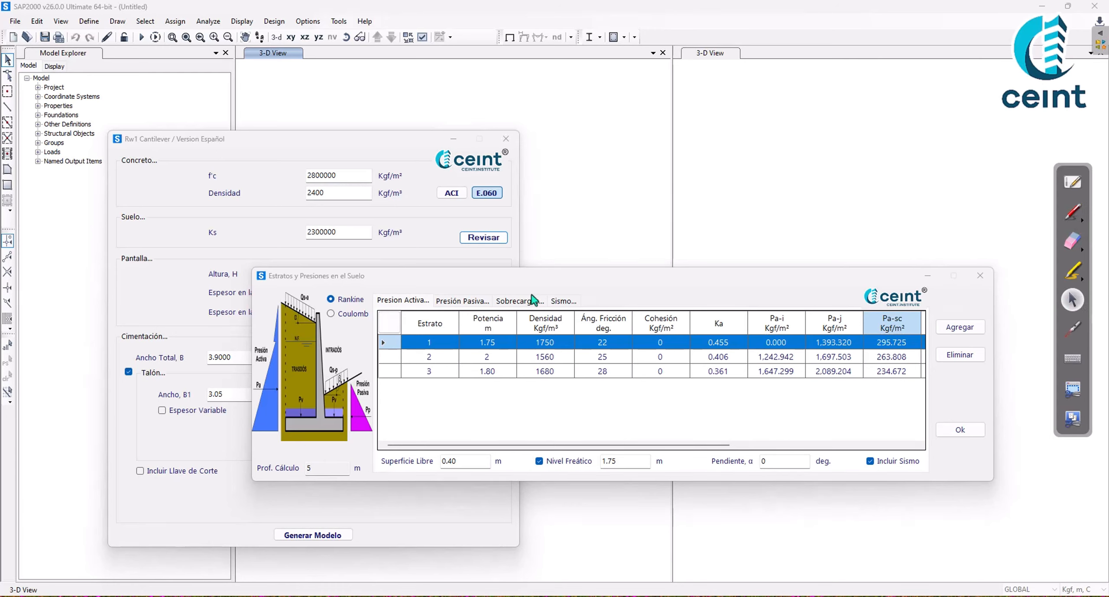
# - Move the strata dialog clear of the Pantalla fields, mark the Altura, H value with the pen, and erase the mark
pyautogui.moveTo(503, 282); pyautogui.dragTo(619, 341)
pyautogui.click(1072, 211)
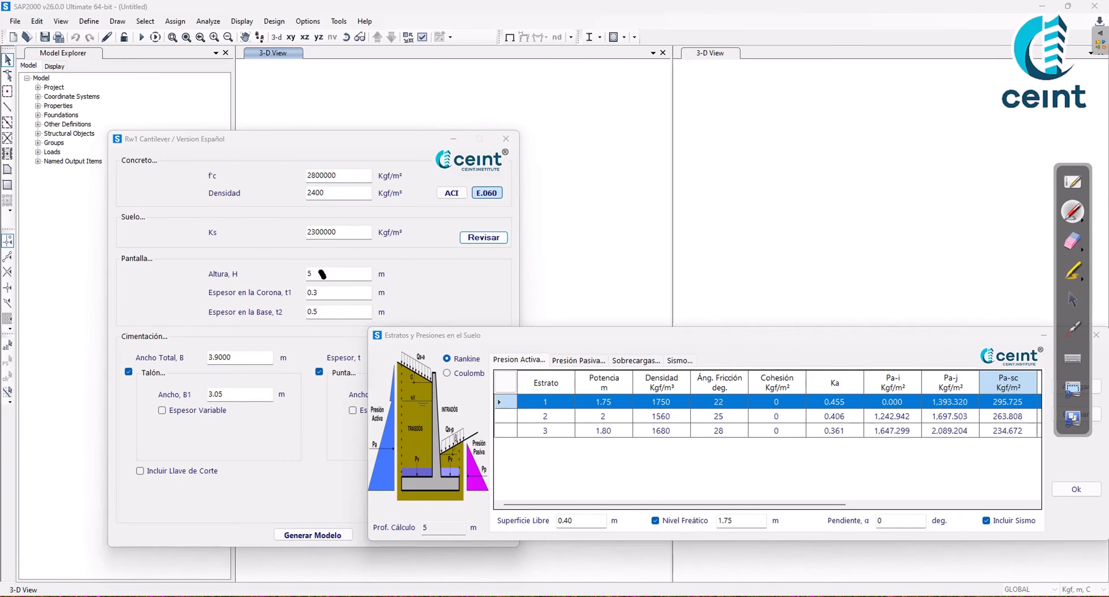
pyautogui.click(1072, 241)
pyautogui.click(326, 270)
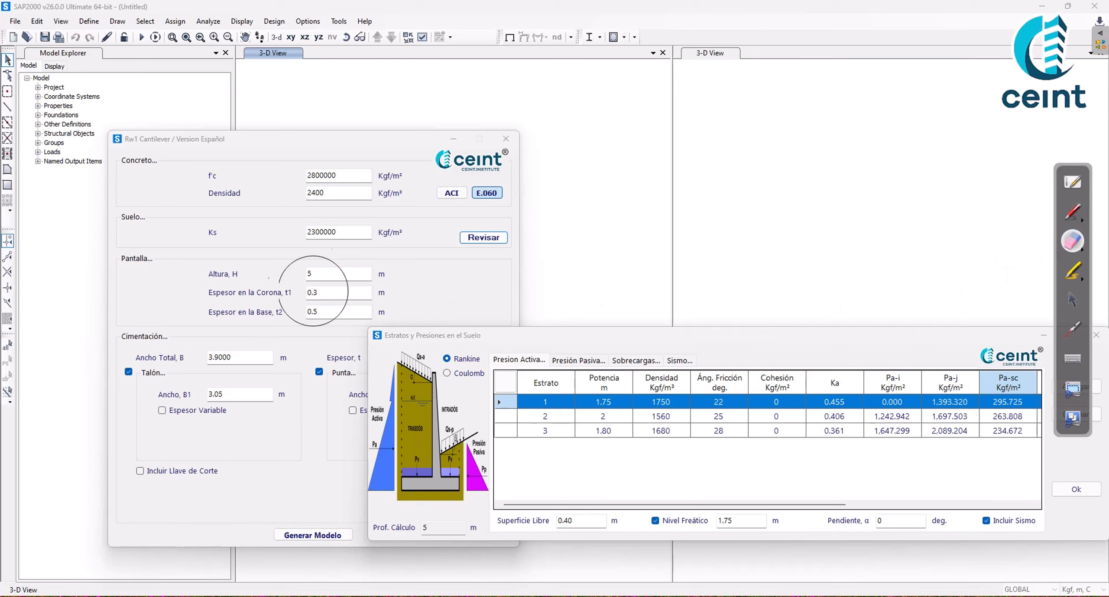
# - Tick the three Potencia values and circle Superficie Libre with the pen, and erase these marks
pyautogui.click(1072, 211)
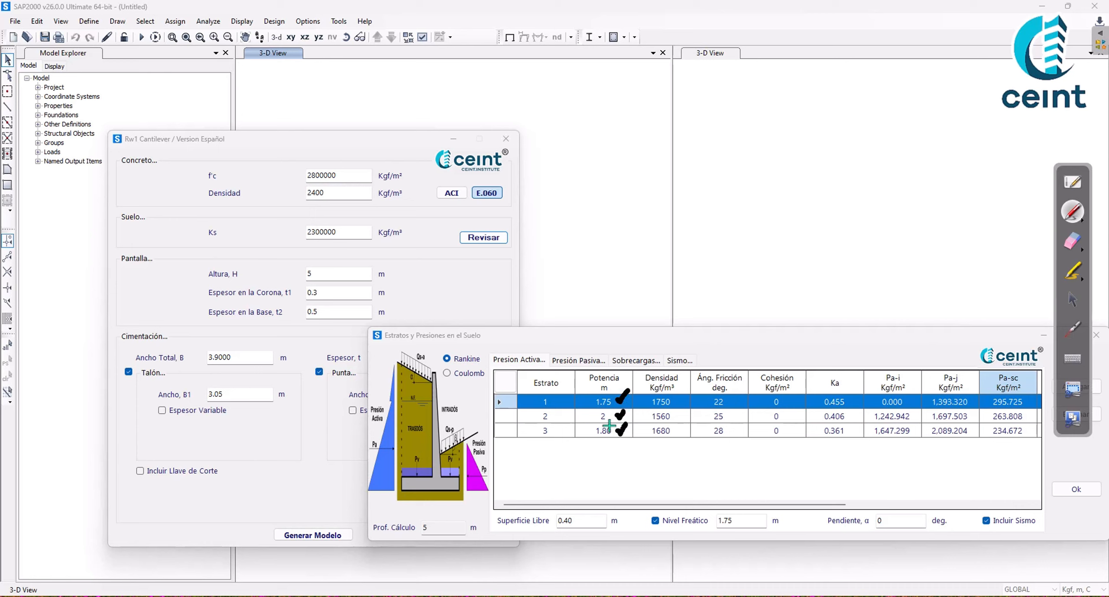
pyautogui.moveTo(619, 512)
pyautogui.mouseDown()
pyautogui.moveTo(490, 504)
pyautogui.moveTo(529, 536)
pyautogui.moveTo(633, 528)
pyautogui.mouseUp()
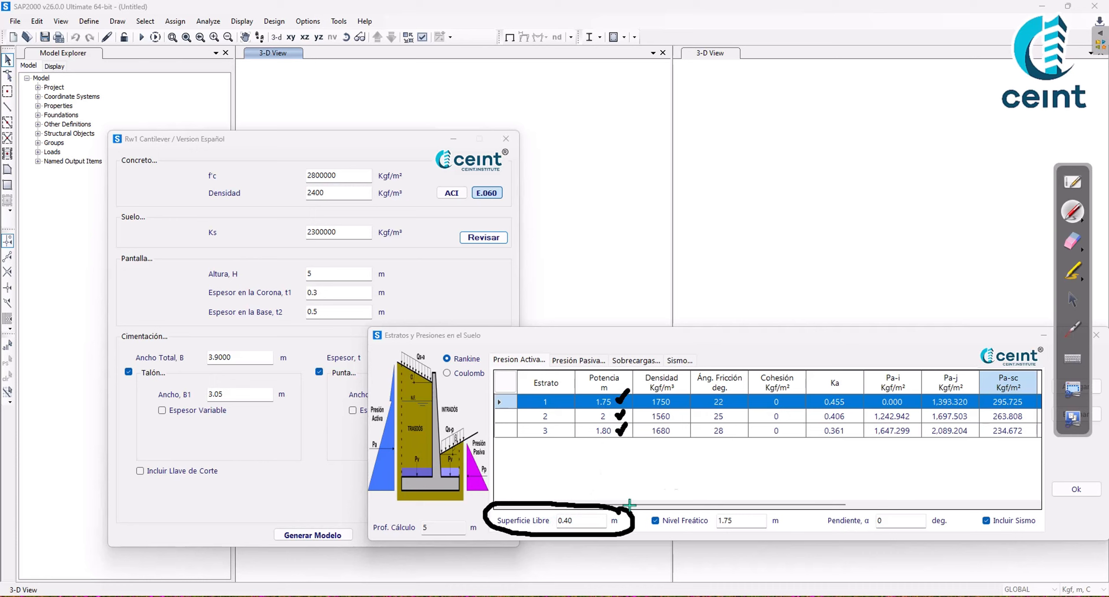
pyautogui.click(1076, 247)
pyautogui.moveTo(715, 341)
pyautogui.mouseDown()
pyautogui.moveTo(460, 520)
pyautogui.moveTo(523, 530)
pyautogui.mouseUp()
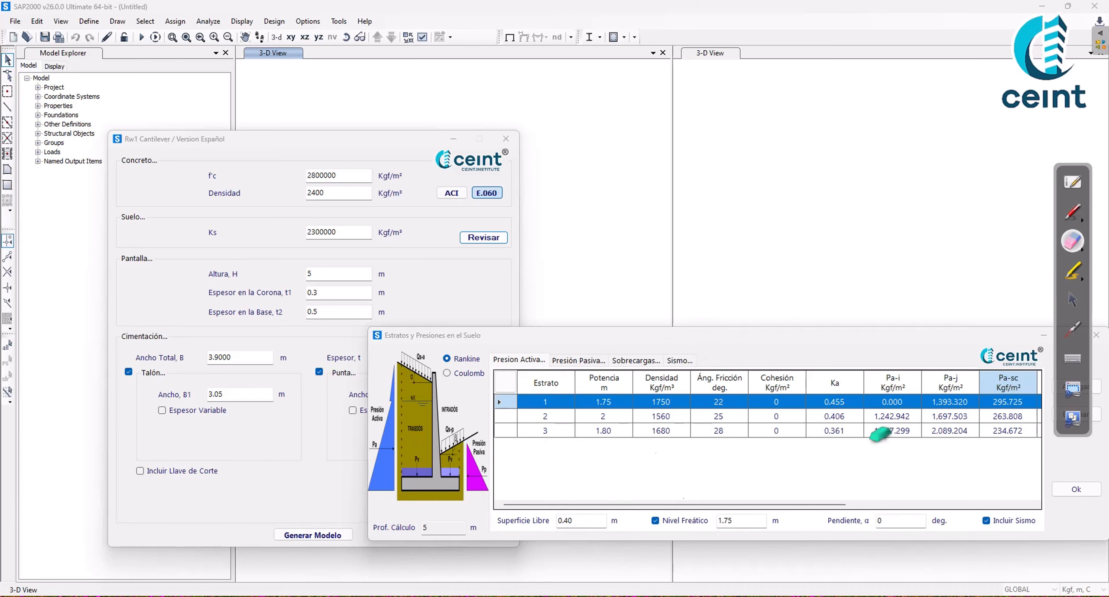
pyautogui.click(1072, 300)
# - Handwrite 5.95 below the active pressure table, underline it, and draw an arrow from it to Prof. Cálculo
pyautogui.moveTo(767, 337); pyautogui.dragTo(652, 299)
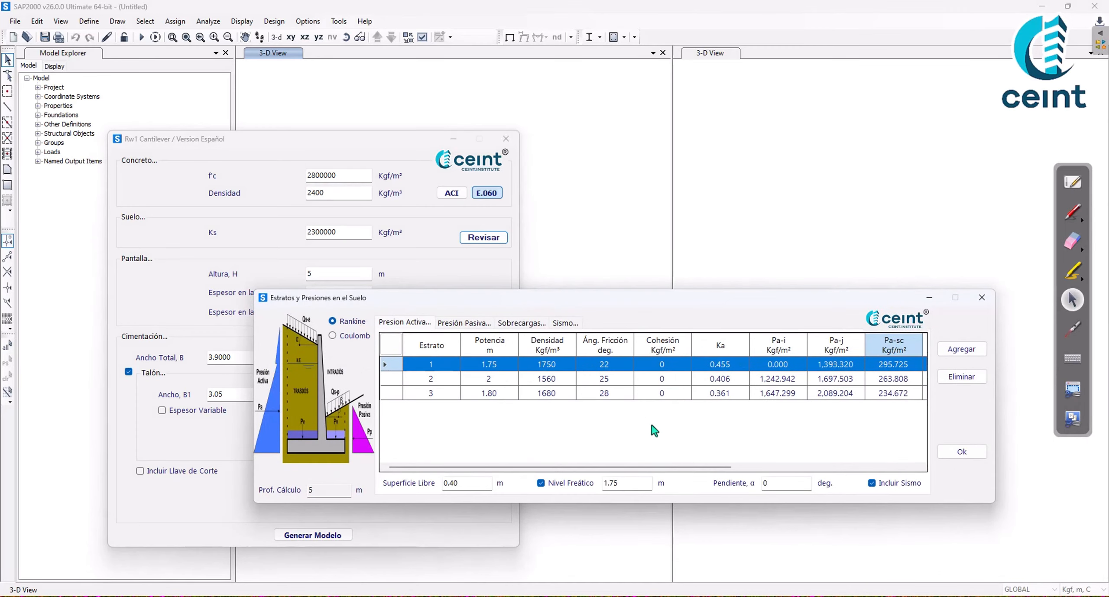
pyautogui.click(1073, 212)
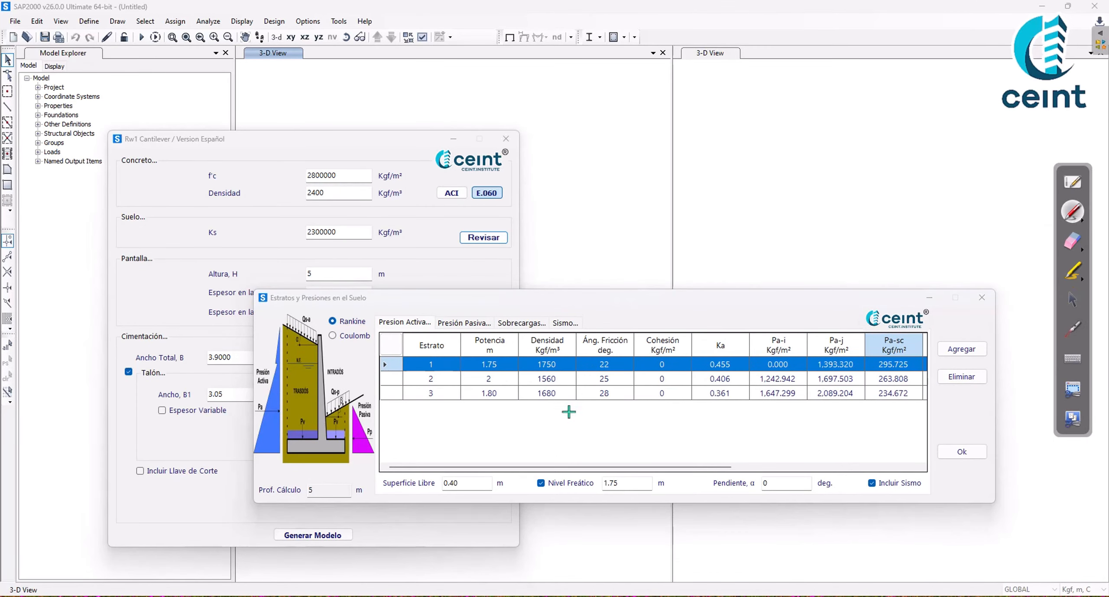
pyautogui.moveTo(568, 417)
pyautogui.mouseDown()
pyautogui.moveTo(570, 428)
pyautogui.moveTo(586, 408)
pyautogui.moveTo(598, 431)
pyautogui.moveTo(621, 407)
pyautogui.moveTo(623, 426)
pyautogui.mouseUp()
pyautogui.click(594, 429)
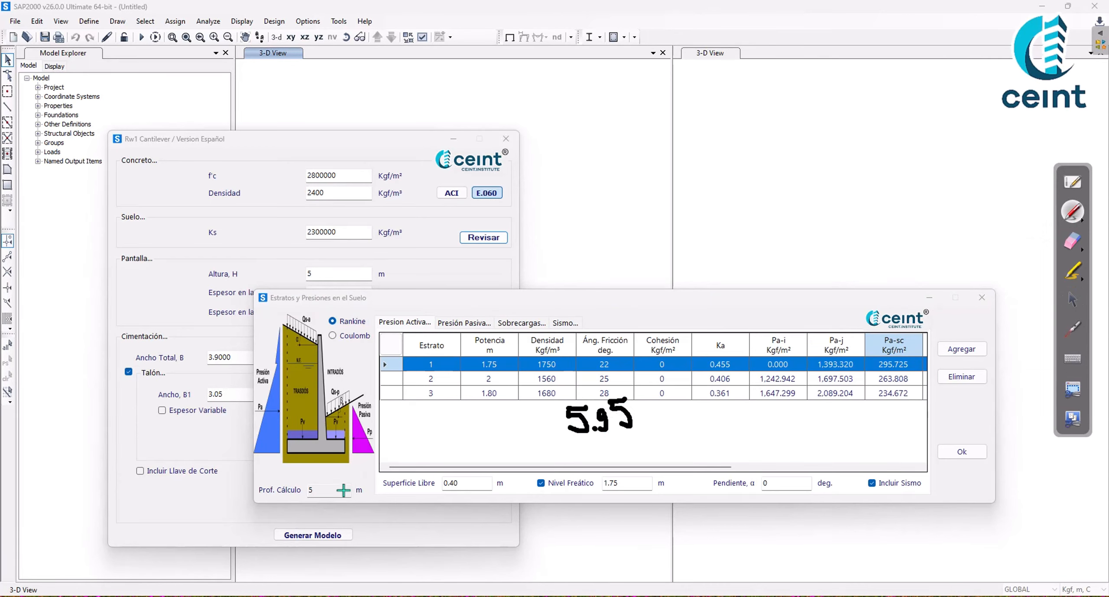
pyautogui.moveTo(572, 445)
pyautogui.mouseDown()
pyautogui.moveTo(632, 435)
pyautogui.moveTo(629, 448)
pyautogui.moveTo(420, 540)
pyautogui.moveTo(327, 511)
pyautogui.moveTo(351, 513)
pyautogui.mouseUp()
pyautogui.click(597, 459)
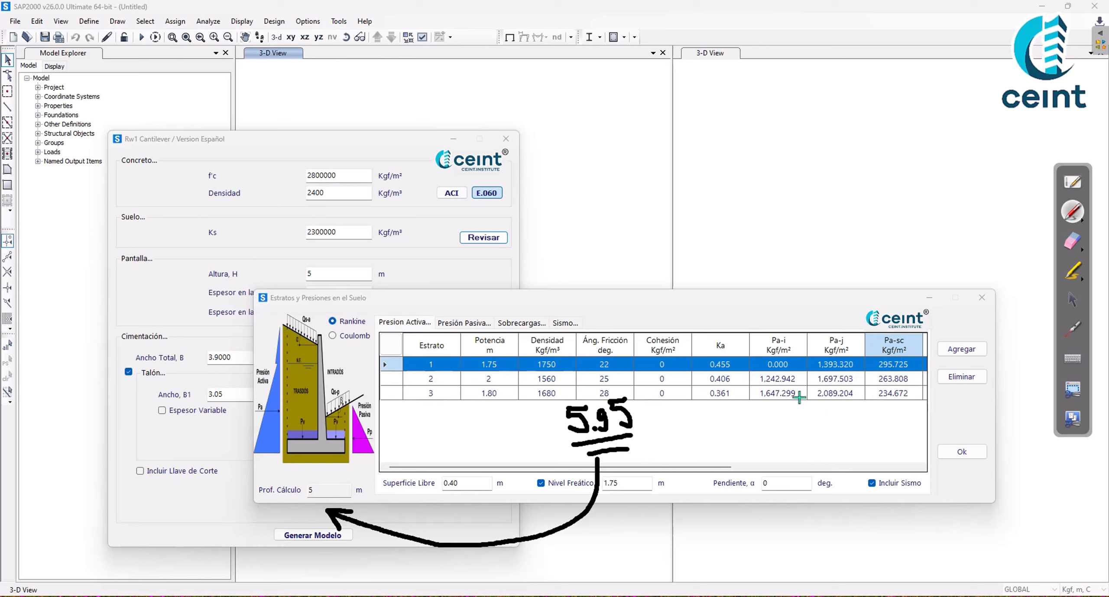
# - Bracket the Pa-i, Pa-j and Pa-sc columns, circle 5.95 and the Altura, H value, and erase all the pen marks
pyautogui.moveTo(768, 407); pyautogui.dragTo(919, 405)
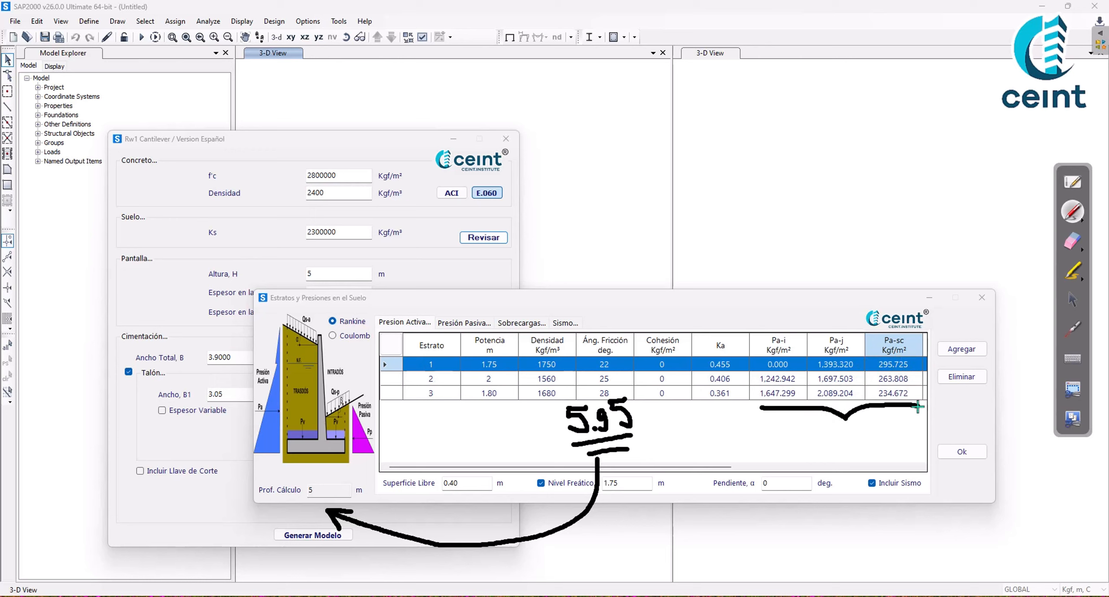
pyautogui.moveTo(647, 402)
pyautogui.mouseDown()
pyautogui.moveTo(593, 383)
pyautogui.moveTo(559, 440)
pyautogui.moveTo(660, 426)
pyautogui.moveTo(646, 396)
pyautogui.mouseUp()
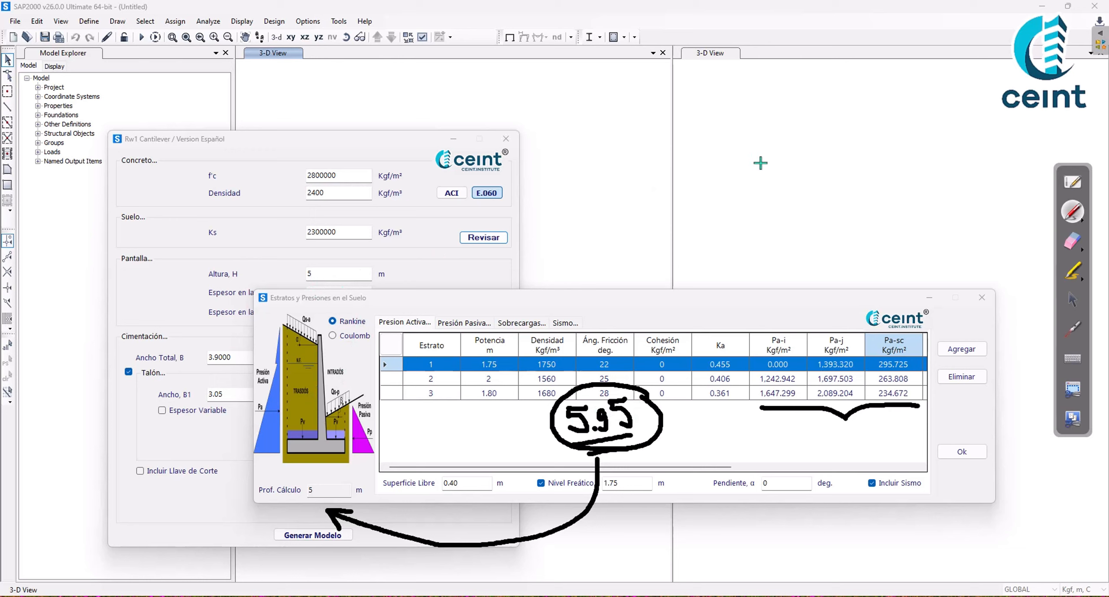
pyautogui.moveTo(772, 183); pyautogui.dragTo(803, 153)
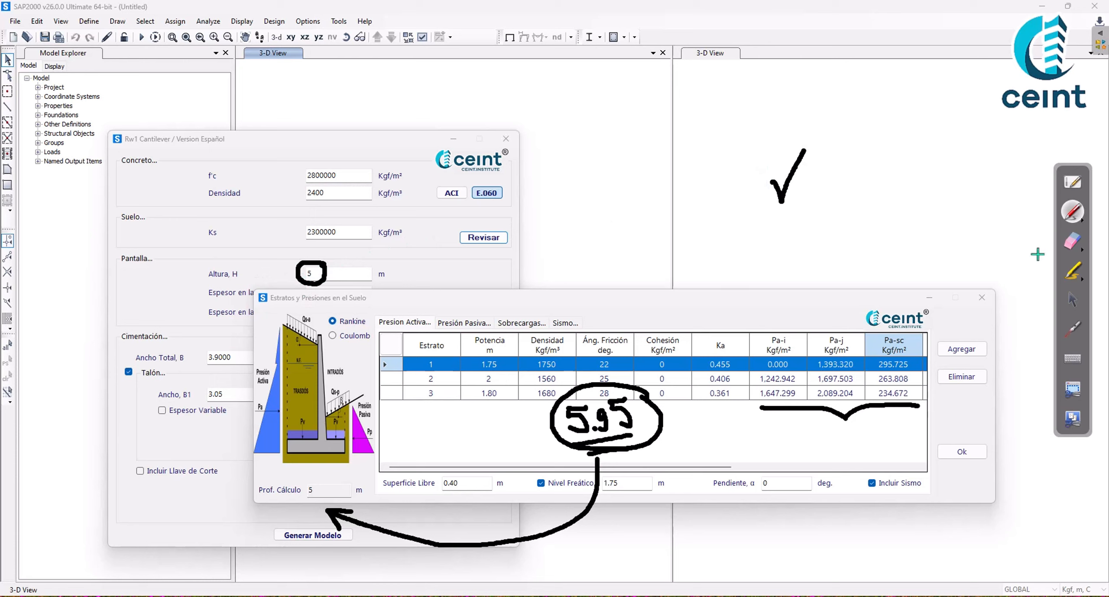
pyautogui.click(1072, 241)
pyautogui.moveTo(814, 191); pyautogui.dragTo(711, 202)
pyautogui.moveTo(445, 262)
pyautogui.mouseDown()
pyautogui.moveTo(64, 399)
pyautogui.moveTo(111, 376)
pyautogui.moveTo(960, 260)
pyautogui.moveTo(673, 317)
pyautogui.moveTo(364, 459)
pyautogui.moveTo(372, 492)
pyautogui.moveTo(664, 482)
pyautogui.mouseUp()
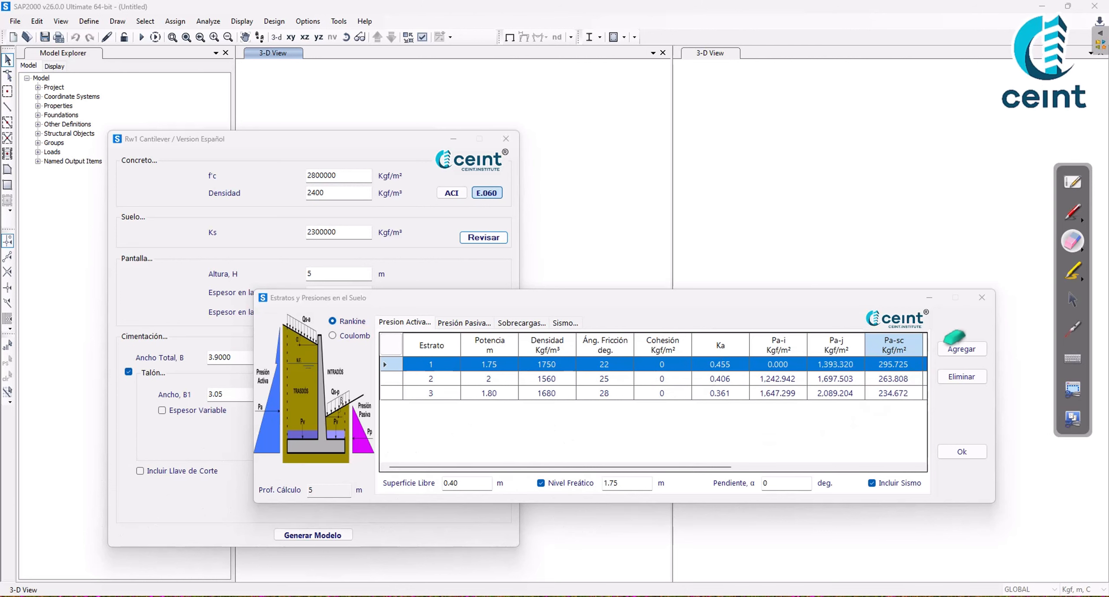
pyautogui.click(1072, 300)
# - Accept the strata and pressure data, and reopen the strata dialog over the wall form
pyautogui.moveTo(796, 303); pyautogui.dragTo(780, 281)
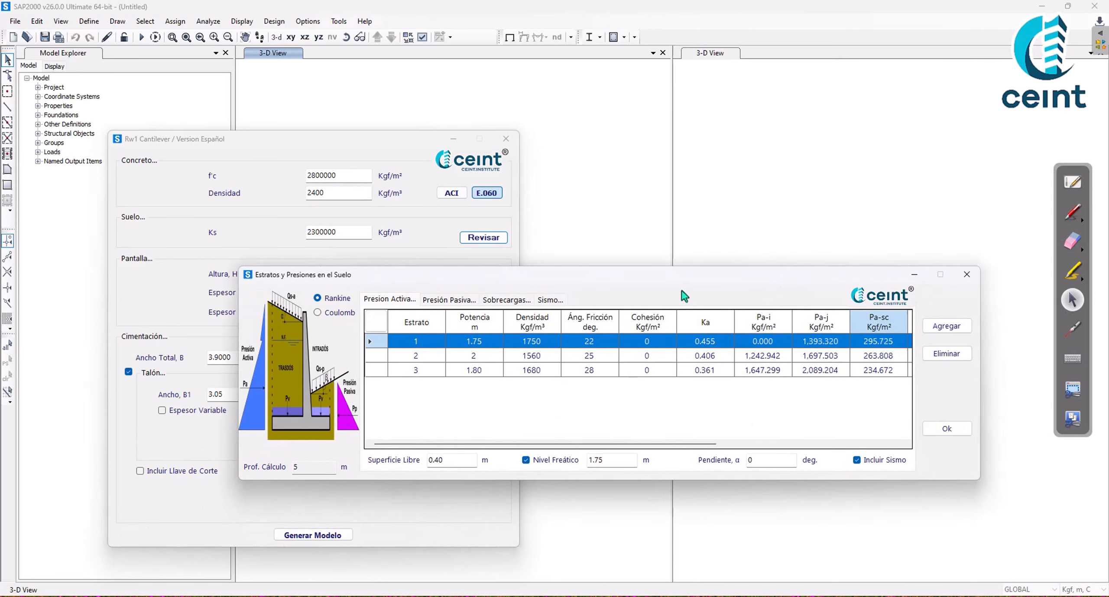
pyautogui.moveTo(678, 275); pyautogui.dragTo(674, 284)
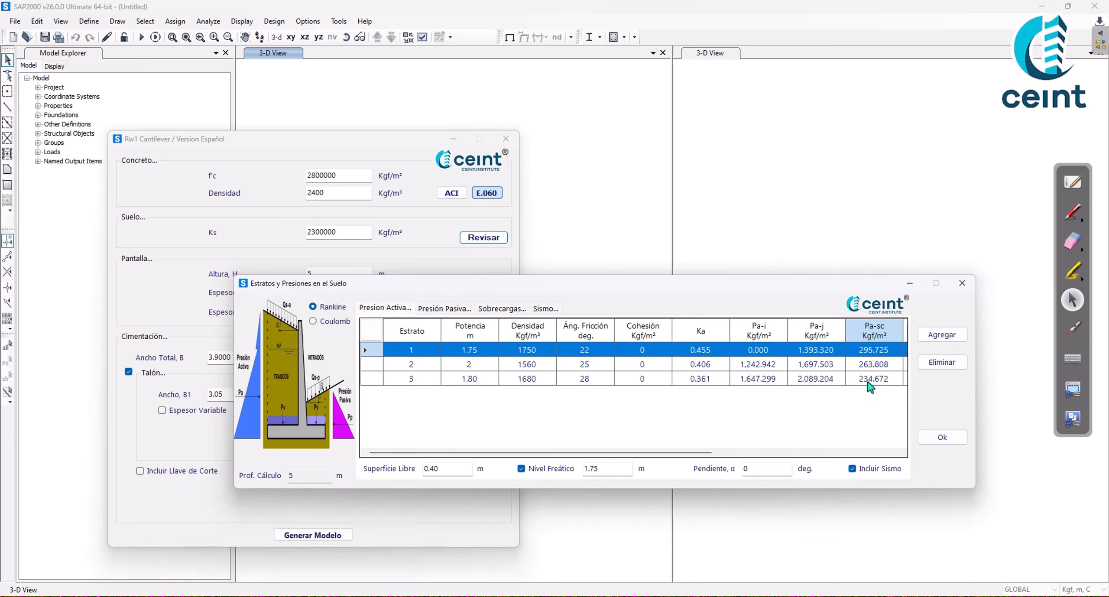
pyautogui.click(940, 438)
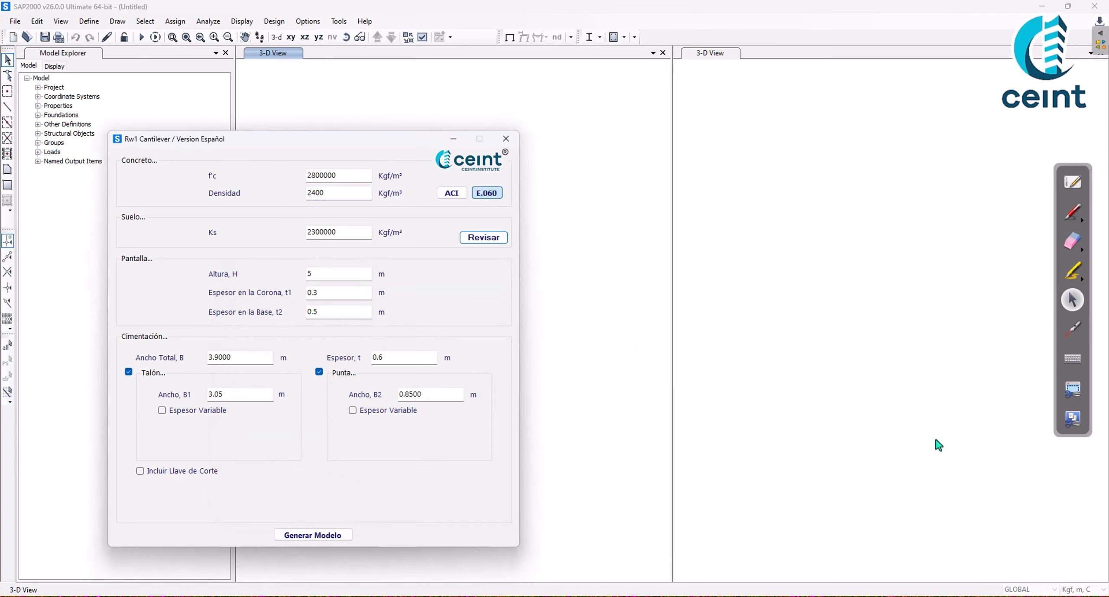
pyautogui.click(500, 242)
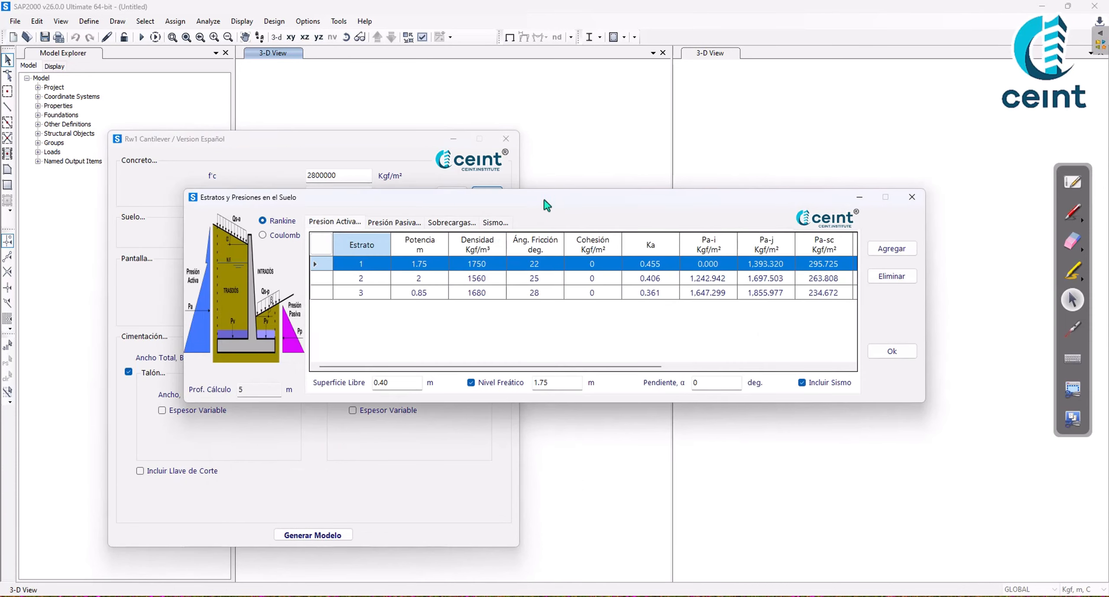
pyautogui.moveTo(547, 198); pyautogui.dragTo(592, 296)
# - Circle and underline the third stratum's Potencia value with the pen, and erase the marks
pyautogui.click(1072, 213)
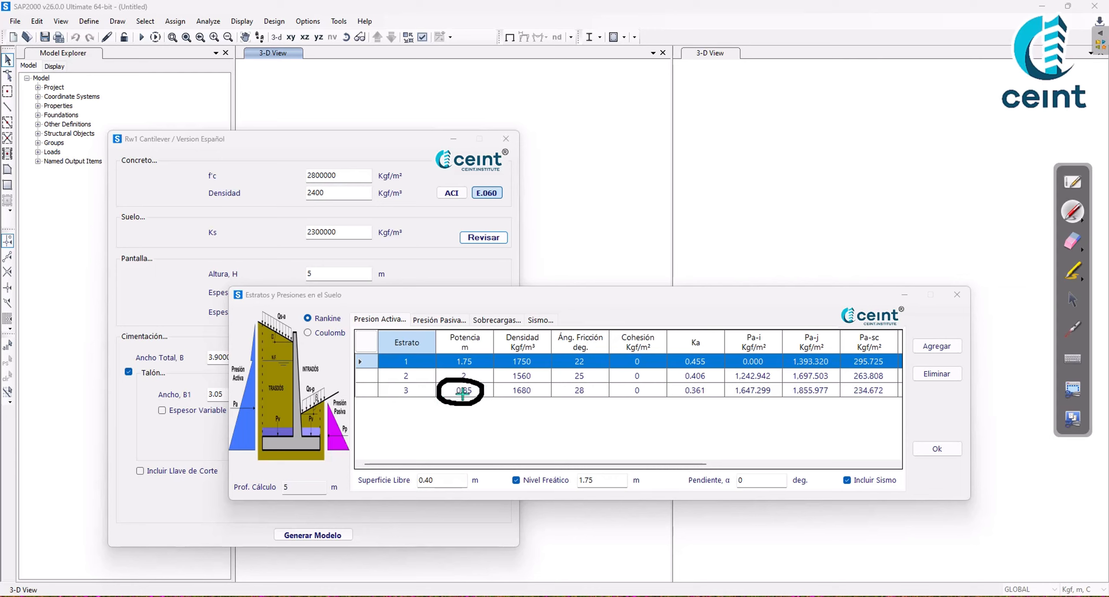
pyautogui.moveTo(451, 412); pyautogui.dragTo(464, 412)
pyautogui.click(1072, 241)
pyautogui.click(499, 390)
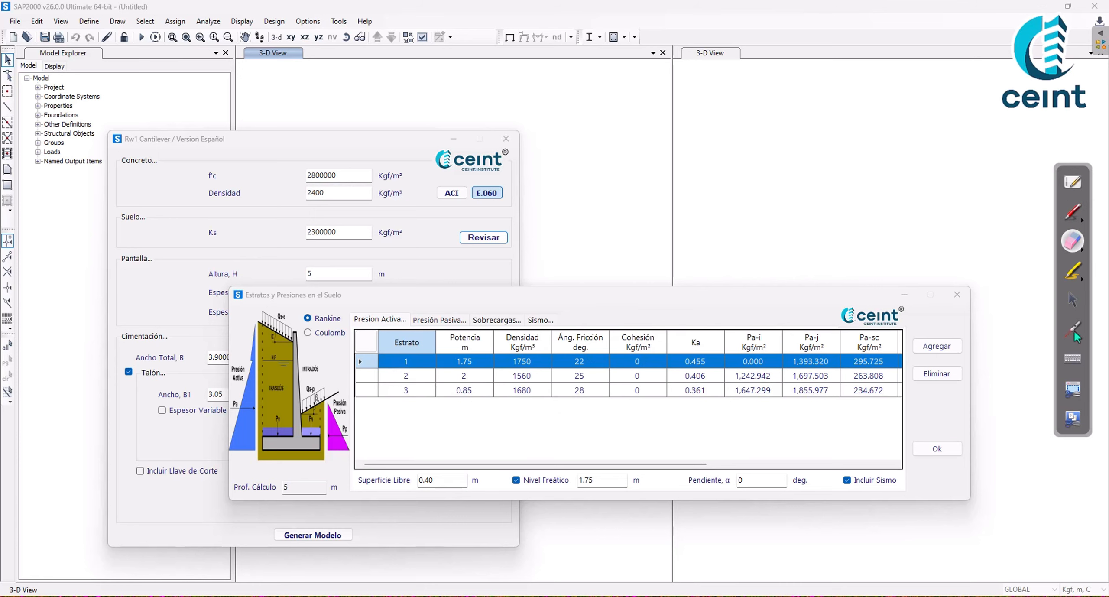
# - Tick the Potencia values, circle Superficie Libre with an arrow to Prof. Cálculo, and erase the annotations
pyautogui.click(1072, 212)
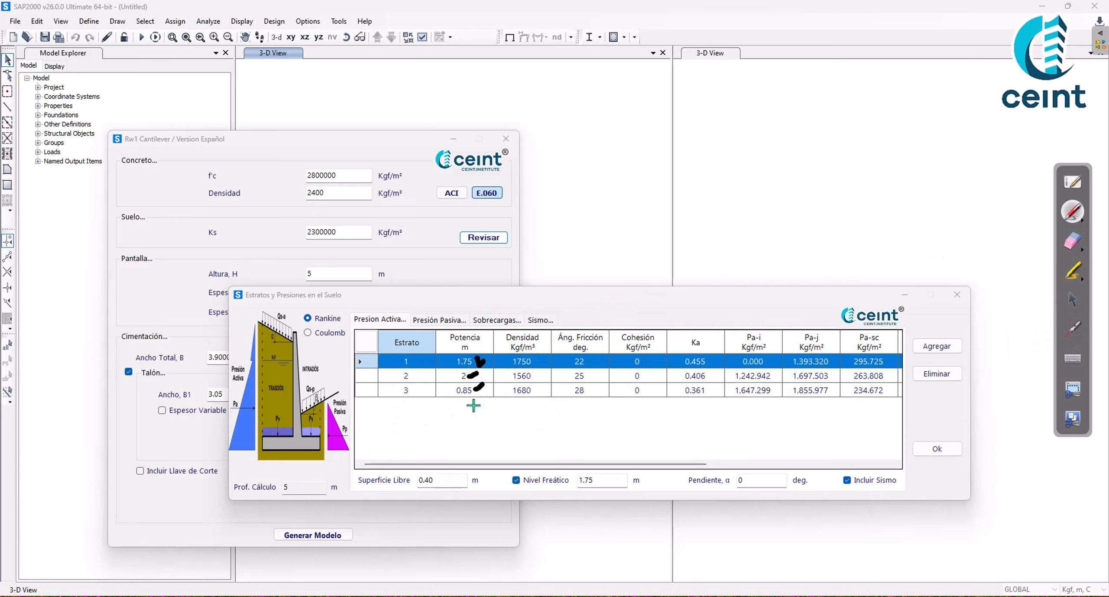
pyautogui.moveTo(439, 473)
pyautogui.mouseDown()
pyautogui.moveTo(367, 511)
pyautogui.moveTo(293, 519)
pyautogui.mouseUp()
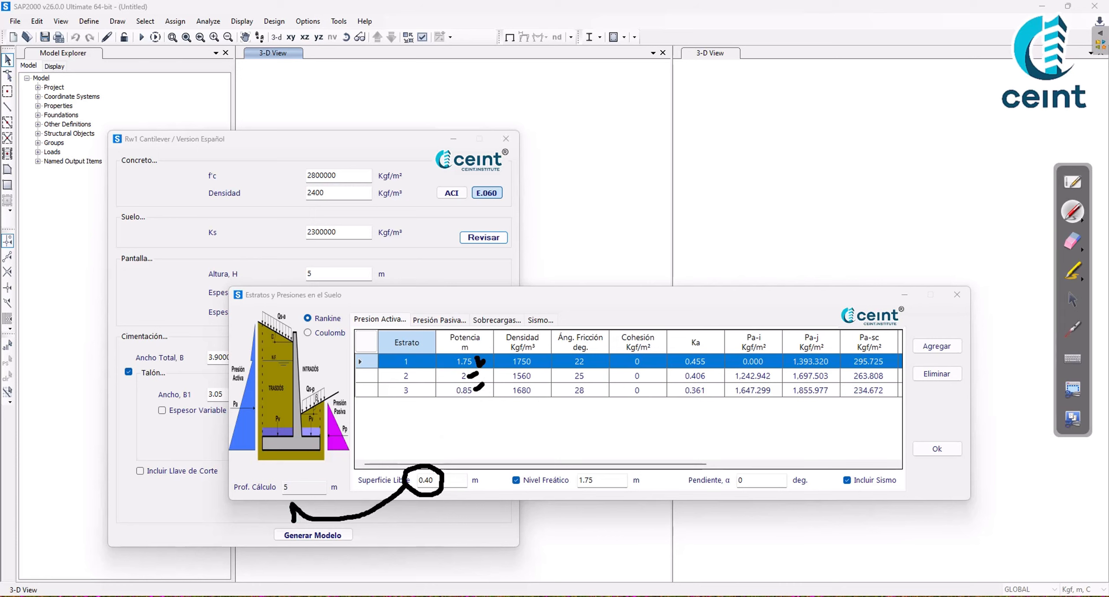
pyautogui.click(1066, 243)
pyautogui.moveTo(498, 368)
pyautogui.mouseDown()
pyautogui.moveTo(380, 407)
pyautogui.moveTo(488, 472)
pyautogui.moveTo(646, 447)
pyautogui.mouseUp()
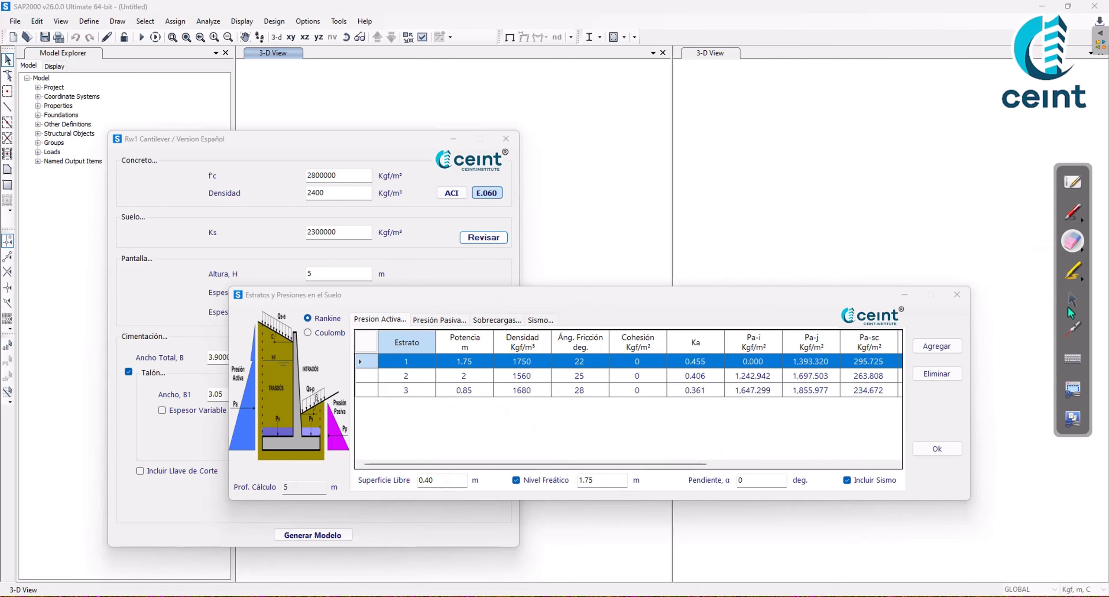
pyautogui.click(1072, 299)
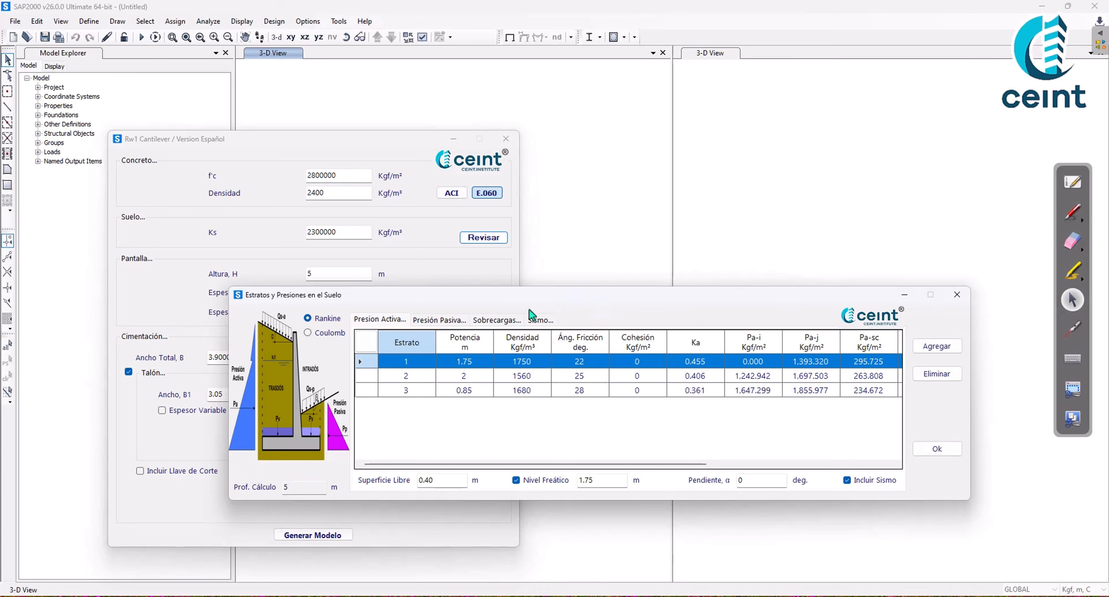
# - Review the active pressure table through the PAE-j column, and accept the strata data to return to the wall form
pyautogui.moveTo(581, 295); pyautogui.dragTo(615, 264)
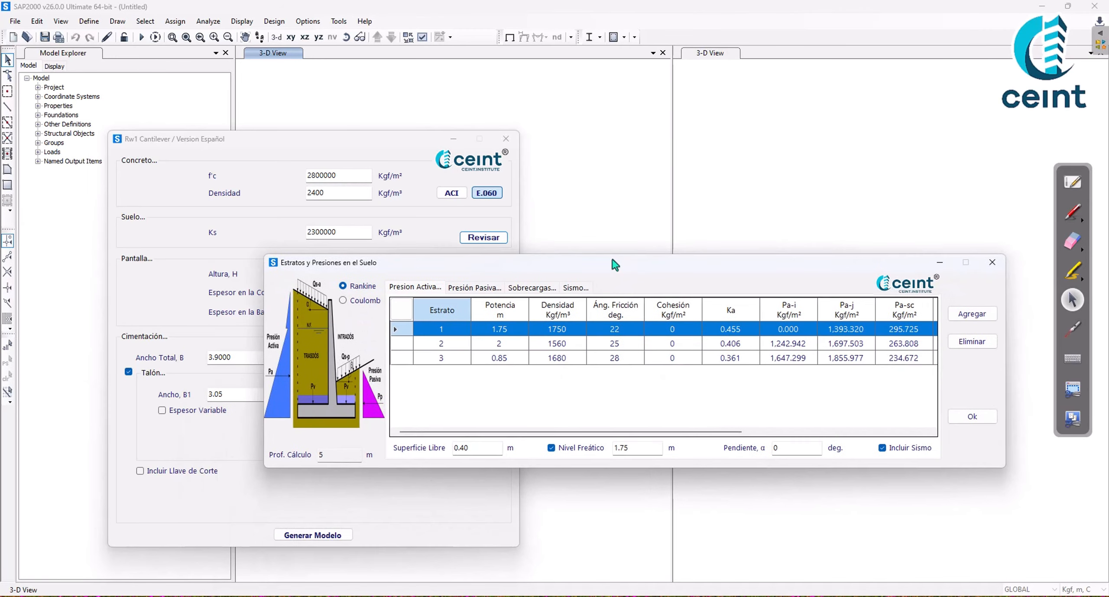
pyautogui.moveTo(615, 265); pyautogui.dragTo(598, 284)
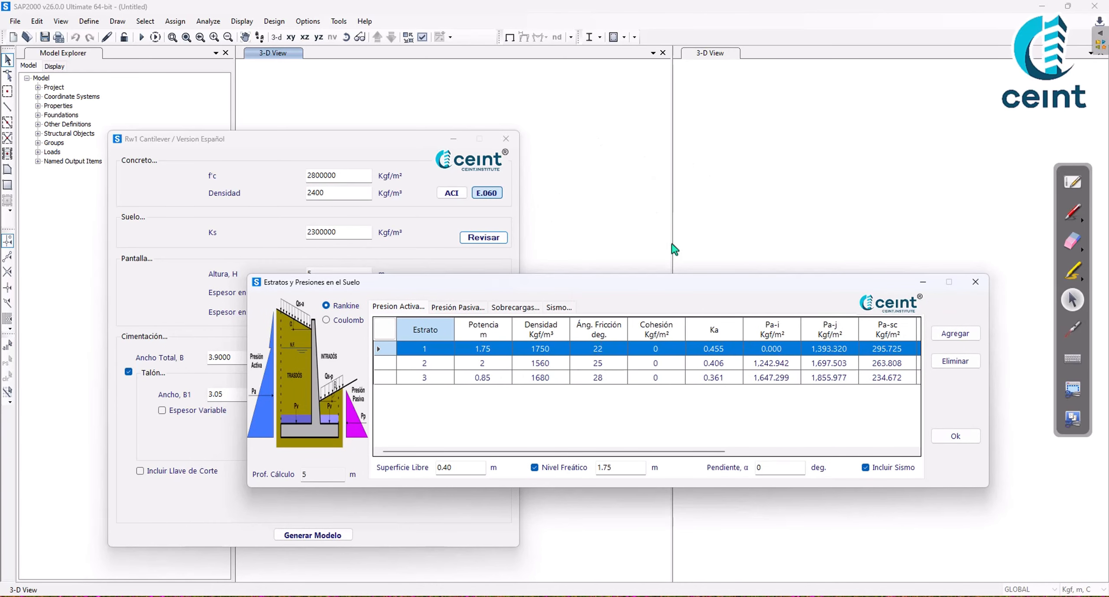
pyautogui.moveTo(588, 457); pyautogui.dragTo(758, 451)
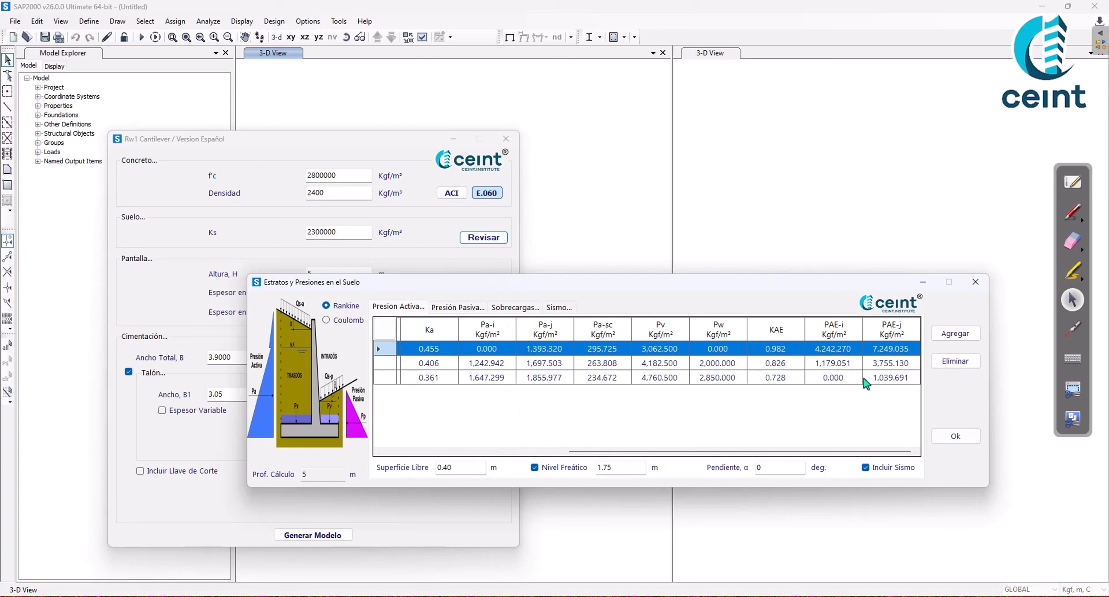
pyautogui.moveTo(775, 450); pyautogui.dragTo(470, 459)
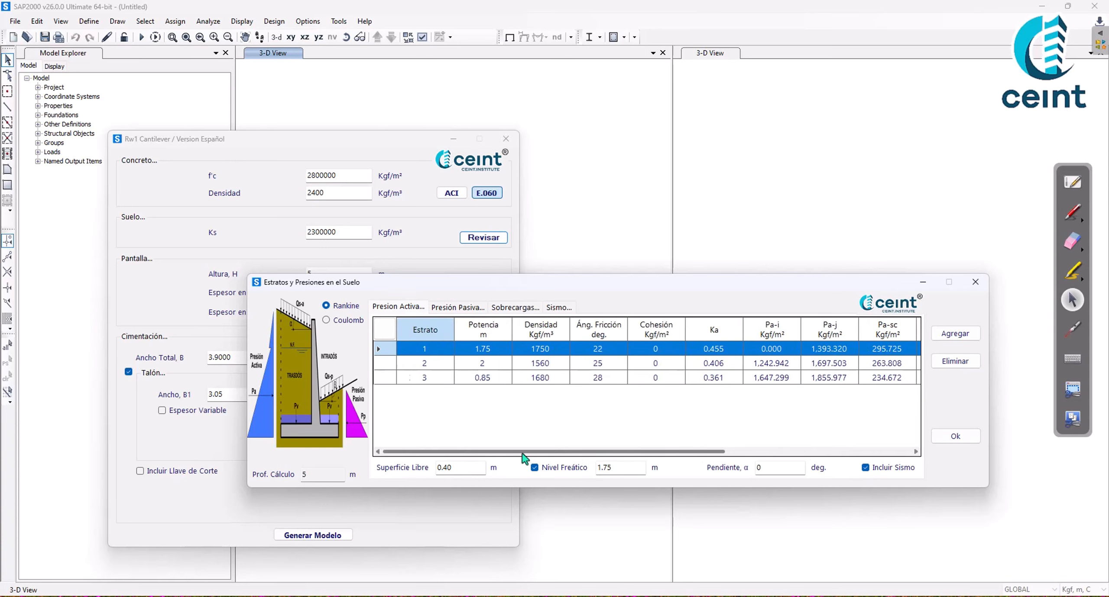
pyautogui.click(954, 437)
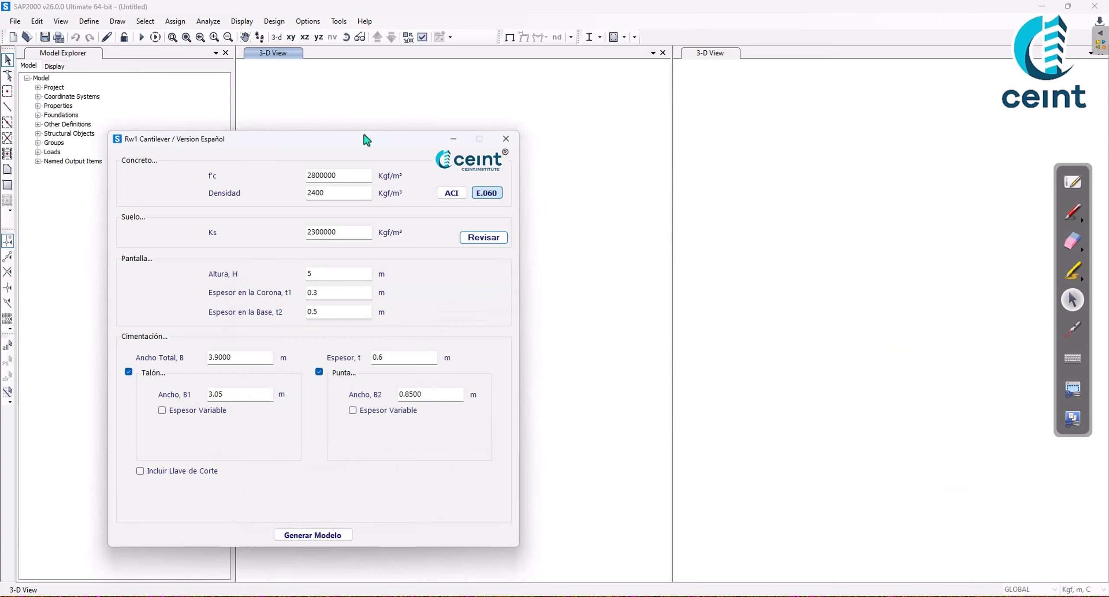
pyautogui.moveTo(364, 138); pyautogui.dragTo(624, 133)
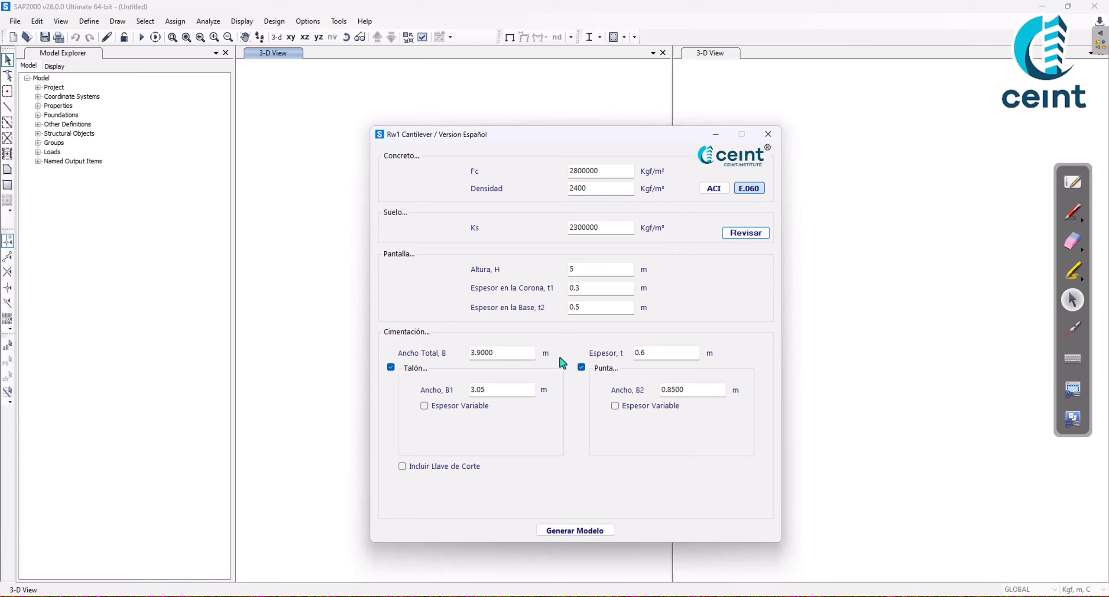
# - Tick Altura, H, circle and tick Revisar, underline the three Pantalla values with the pen, and erase the marks
pyautogui.doubleClick(590, 270)
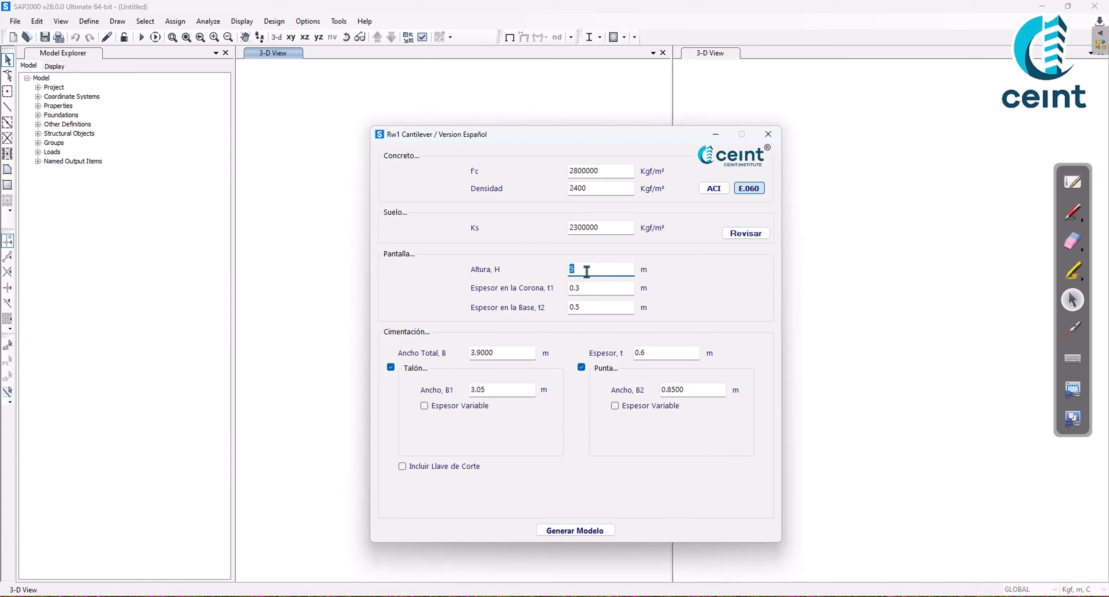
pyautogui.click(1072, 212)
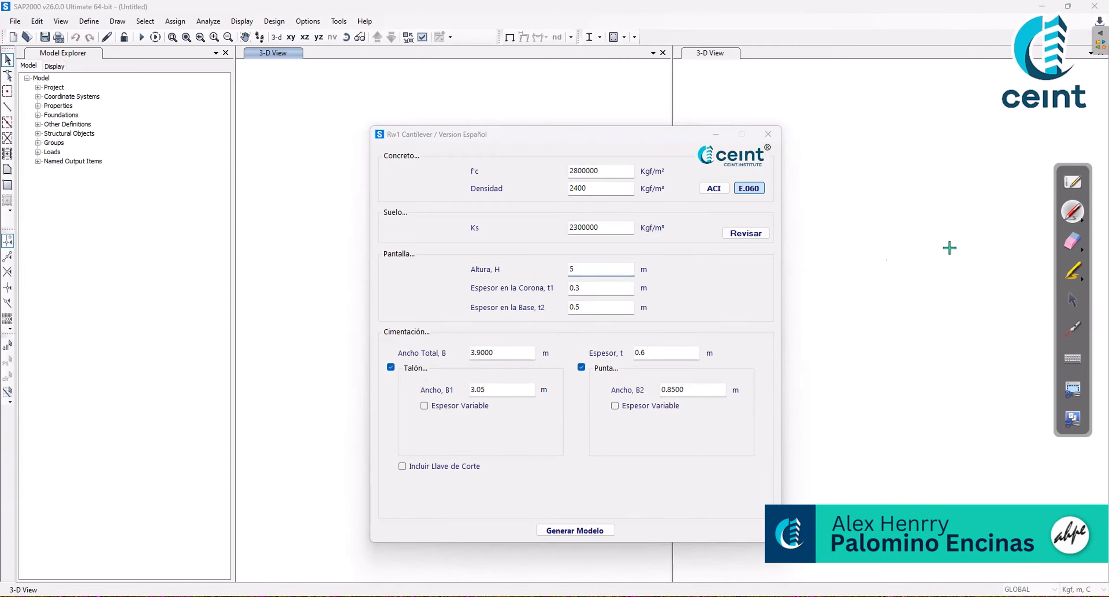
pyautogui.moveTo(590, 269); pyautogui.dragTo(611, 254)
pyautogui.moveTo(782, 218)
pyautogui.mouseDown()
pyautogui.moveTo(735, 220)
pyautogui.moveTo(786, 244)
pyautogui.moveTo(793, 223)
pyautogui.mouseUp()
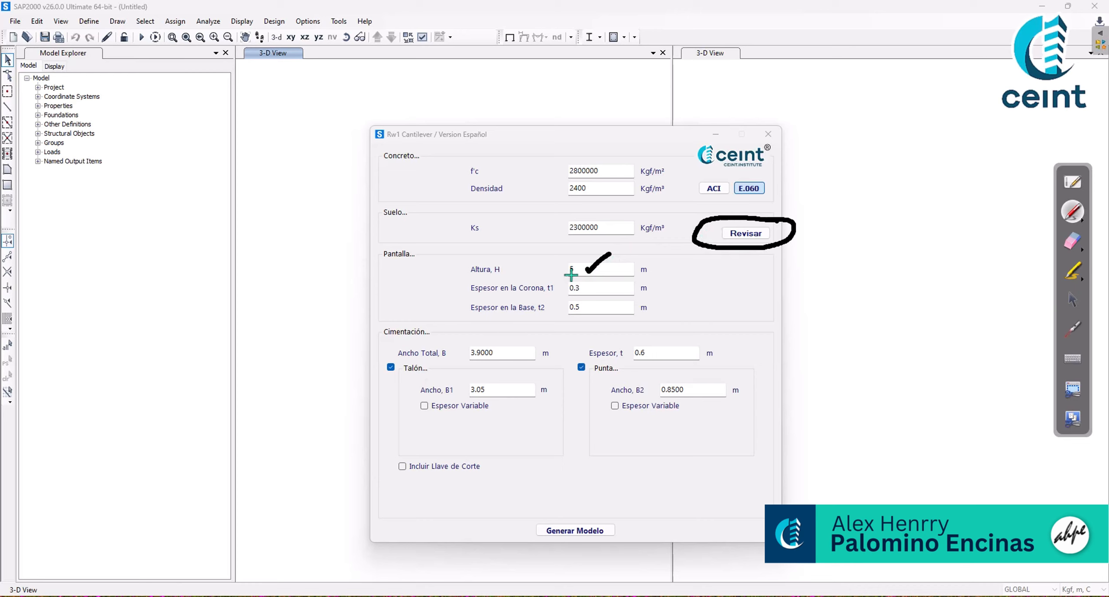
pyautogui.moveTo(772, 228); pyautogui.dragTo(800, 207)
pyautogui.moveTo(567, 295); pyautogui.dragTo(589, 296)
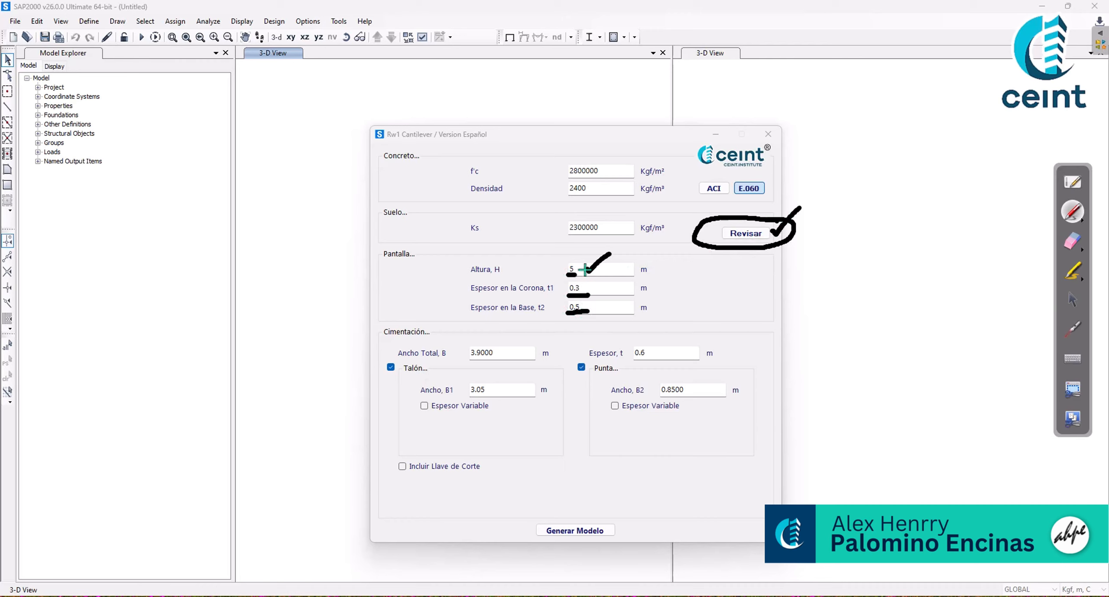
pyautogui.click(1073, 241)
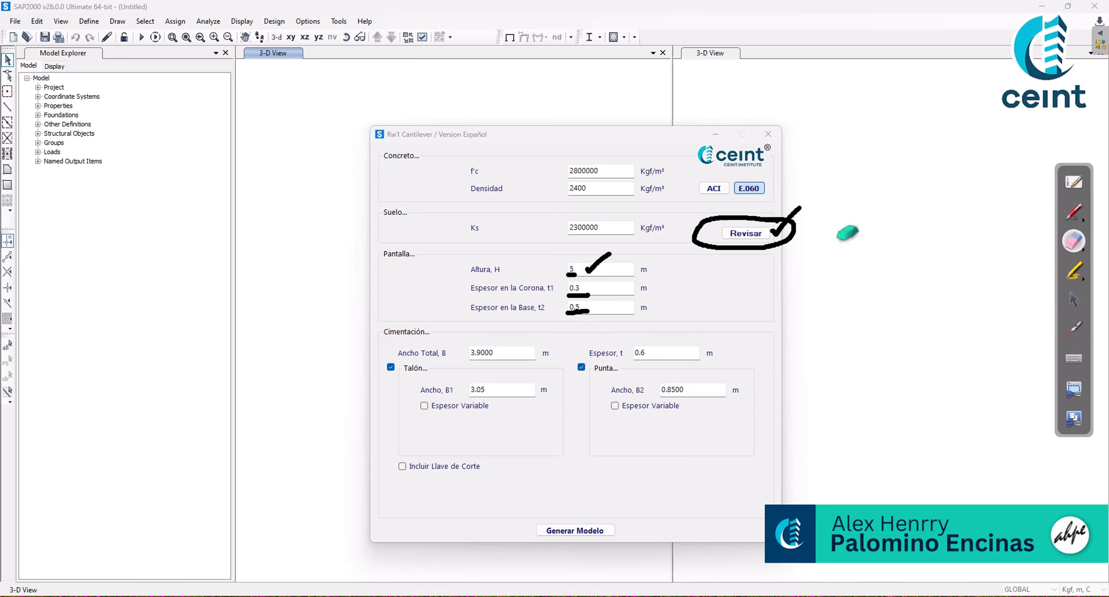
# - Underline Pantalla and Altura, H, and sketch a cantilever wall cross-section beside the form, redrawing its stem with one tapered face
pyautogui.click(1073, 212)
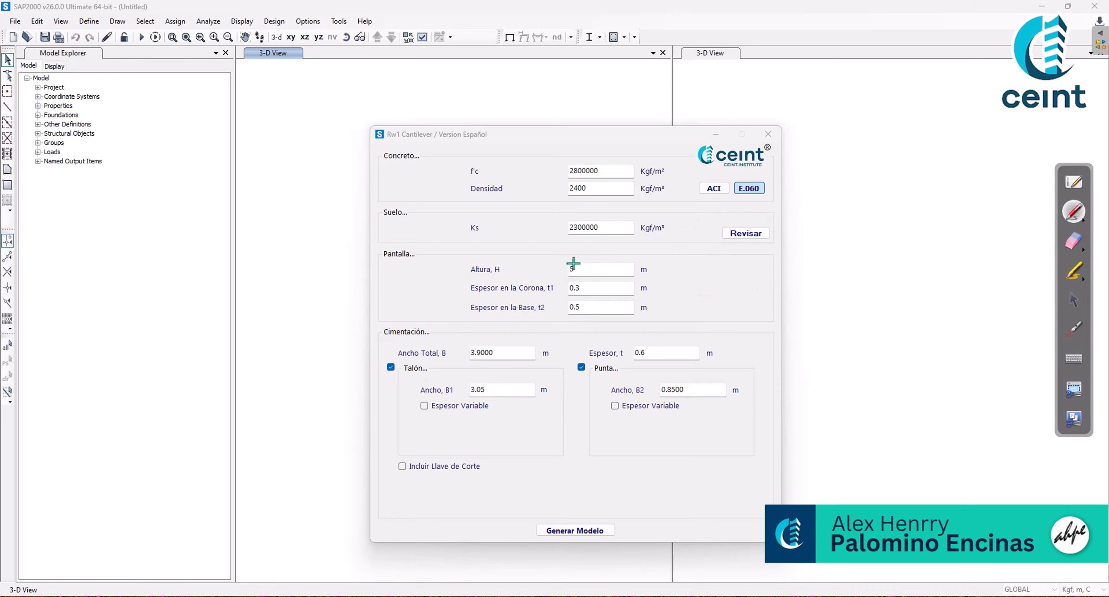
pyautogui.moveTo(386, 267); pyautogui.dragTo(502, 277)
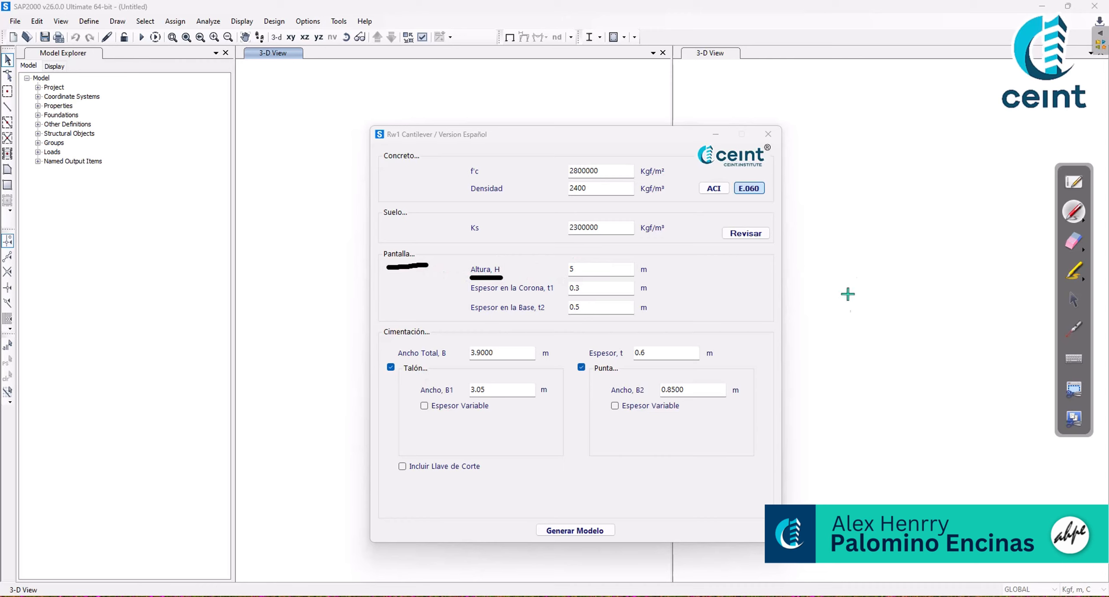
pyautogui.moveTo(890, 194)
pyautogui.mouseDown()
pyautogui.moveTo(888, 433)
pyautogui.moveTo(944, 429)
pyautogui.moveTo(948, 459)
pyautogui.moveTo(730, 467)
pyautogui.mouseUp()
pyautogui.moveTo(722, 427)
pyautogui.mouseDown()
pyautogui.moveTo(848, 424)
pyautogui.moveTo(849, 182)
pyautogui.moveTo(863, 243)
pyautogui.moveTo(836, 420)
pyautogui.mouseUp()
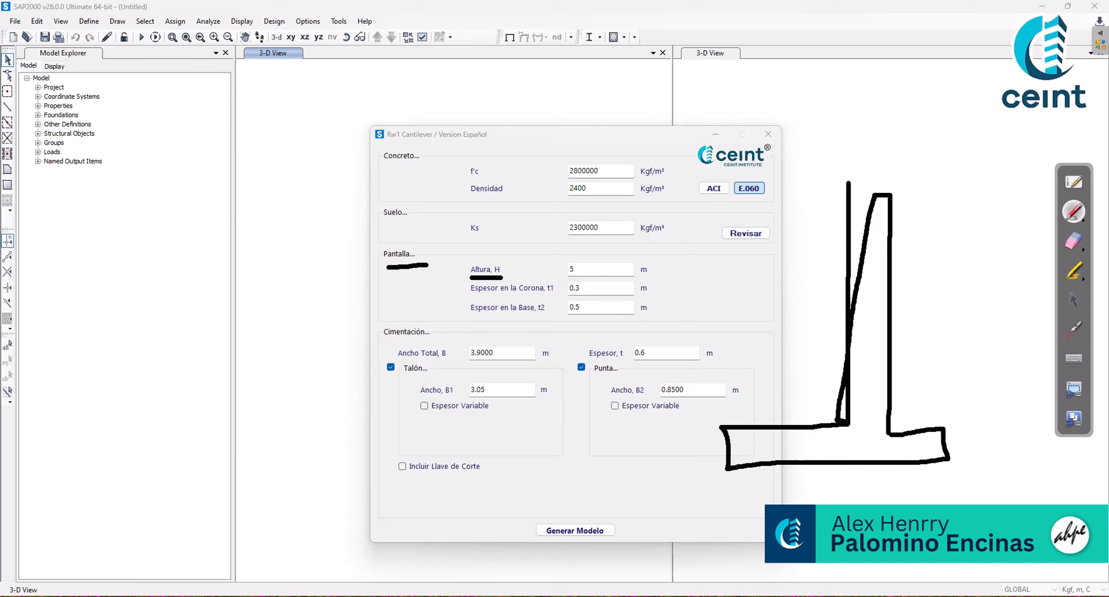
pyautogui.click(1074, 243)
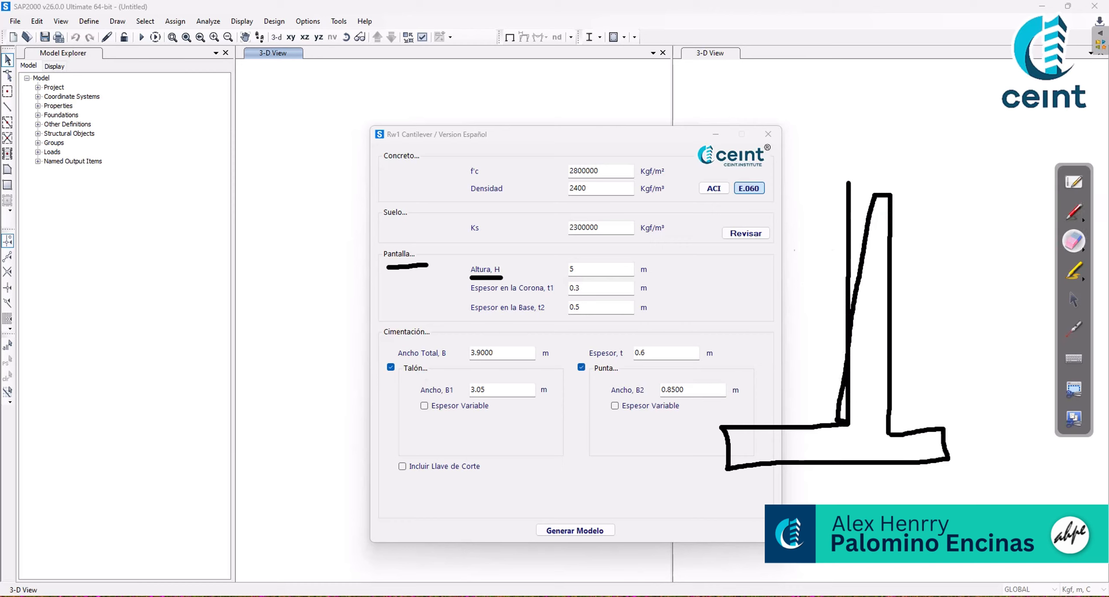
pyautogui.moveTo(854, 288)
pyautogui.mouseDown()
pyautogui.moveTo(843, 217)
pyautogui.moveTo(842, 390)
pyautogui.mouseUp()
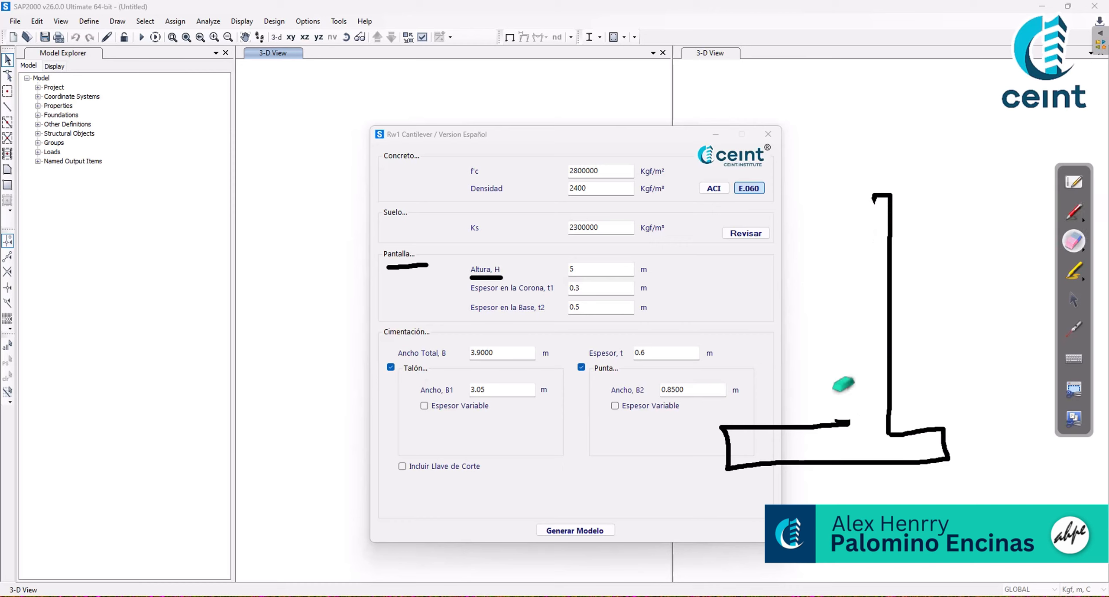
pyautogui.click(1074, 212)
pyautogui.moveTo(876, 200); pyautogui.dragTo(849, 404)
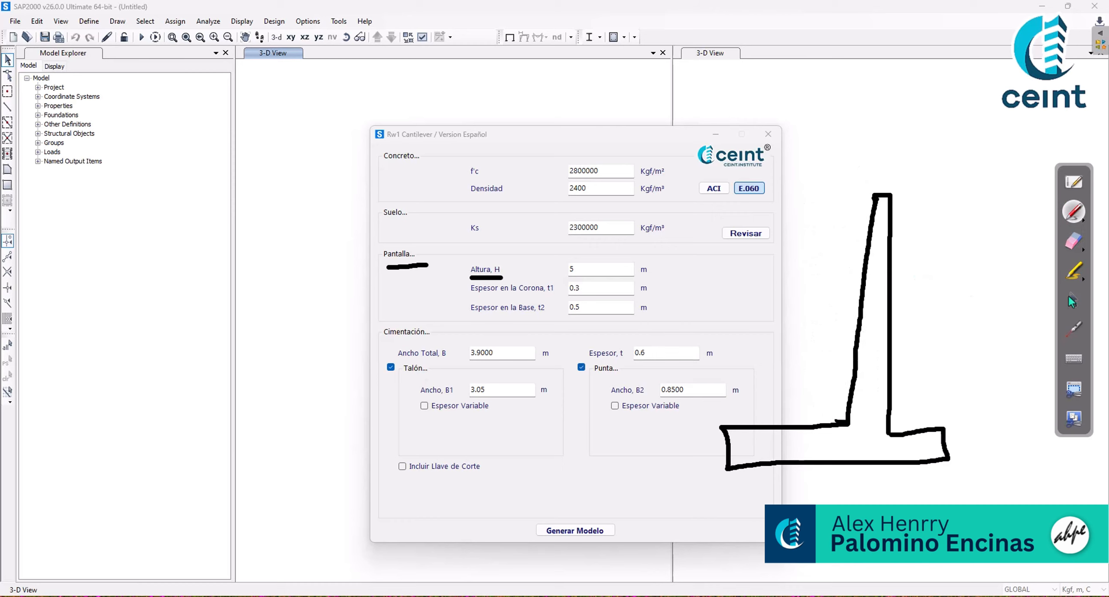
# - Mark the sketched stem's crown thickness as 0.3 and base thickness as 0.5, and erase all annotations
pyautogui.moveTo(873, 175)
pyautogui.mouseDown()
pyautogui.moveTo(867, 188)
pyautogui.moveTo(900, 185)
pyautogui.moveTo(898, 174)
pyautogui.mouseUp()
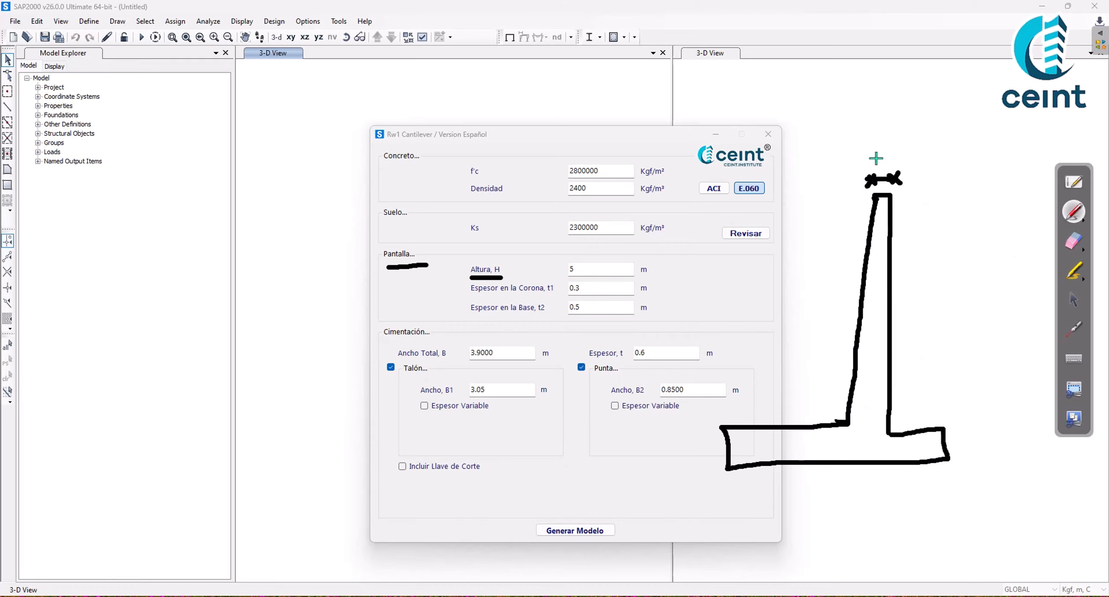
pyautogui.moveTo(873, 154); pyautogui.dragTo(884, 170)
pyautogui.click(898, 163)
pyautogui.moveTo(839, 437); pyautogui.dragTo(890, 446)
pyautogui.moveTo(888, 439)
pyautogui.mouseDown()
pyautogui.moveTo(868, 489)
pyautogui.moveTo(878, 477)
pyautogui.mouseUp()
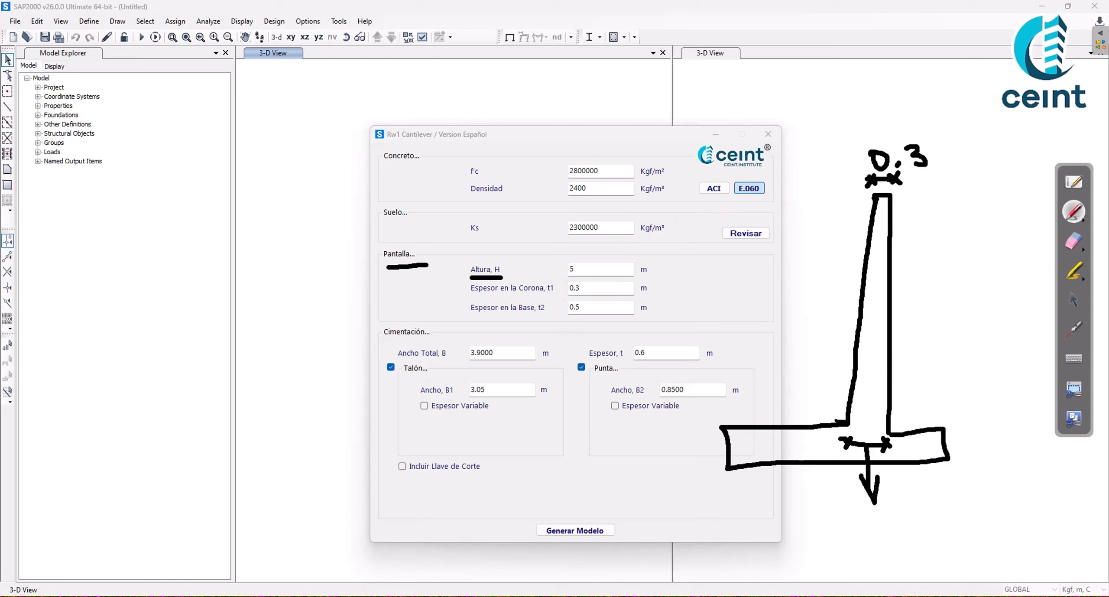
pyautogui.moveTo(884, 521)
pyautogui.mouseDown()
pyautogui.moveTo(874, 537)
pyautogui.moveTo(885, 523)
pyautogui.moveTo(902, 533)
pyautogui.moveTo(906, 523)
pyautogui.mouseUp()
pyautogui.click(893, 533)
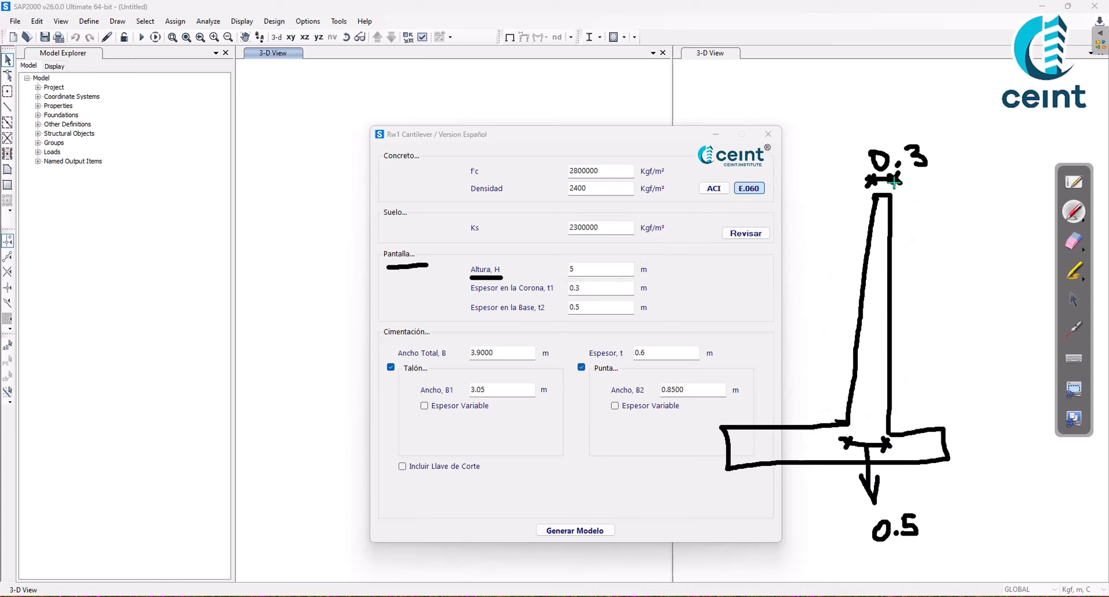
pyautogui.click(1073, 241)
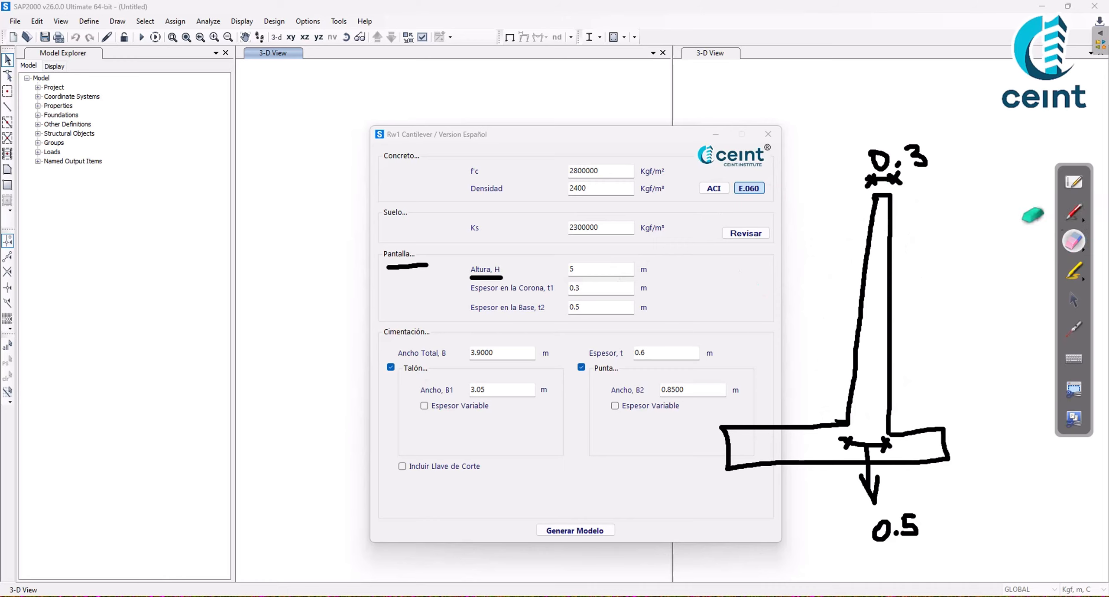
pyautogui.moveTo(905, 165)
pyautogui.mouseDown()
pyautogui.moveTo(787, 236)
pyautogui.moveTo(622, 457)
pyautogui.moveTo(829, 482)
pyautogui.moveTo(849, 495)
pyautogui.moveTo(1031, 277)
pyautogui.moveTo(334, 275)
pyautogui.mouseUp()
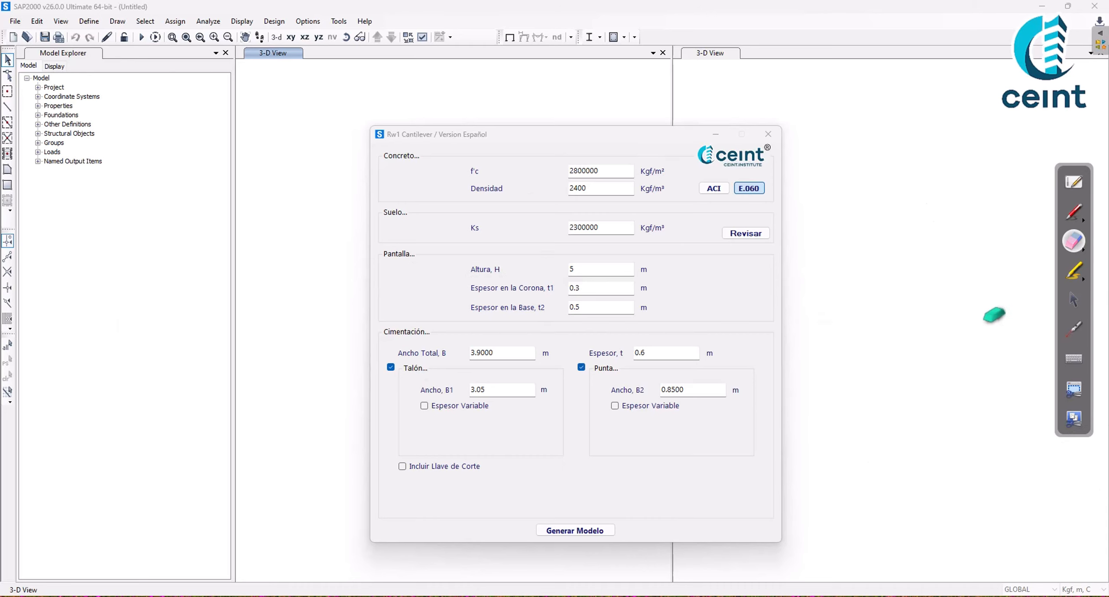
# - Sketch the wall section again with a footing width line, underline the Talón and Punta checkboxes, and add arrows to the footing and Generar Modelo
pyautogui.click(1073, 213)
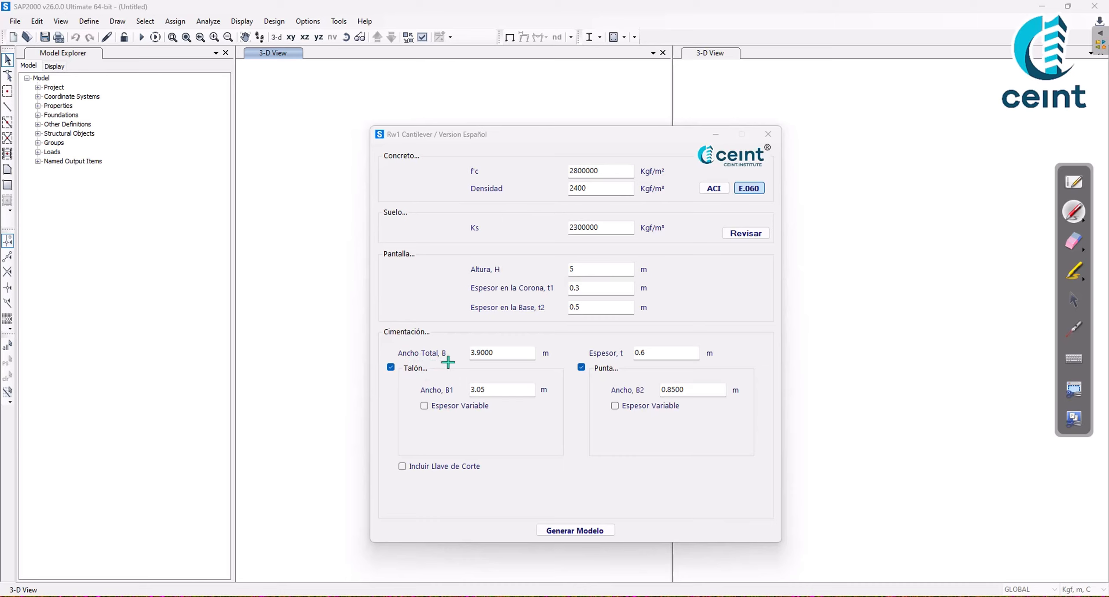
pyautogui.moveTo(908, 231)
pyautogui.mouseDown()
pyautogui.moveTo(912, 414)
pyautogui.moveTo(960, 415)
pyautogui.moveTo(789, 449)
pyautogui.moveTo(842, 424)
pyautogui.mouseUp()
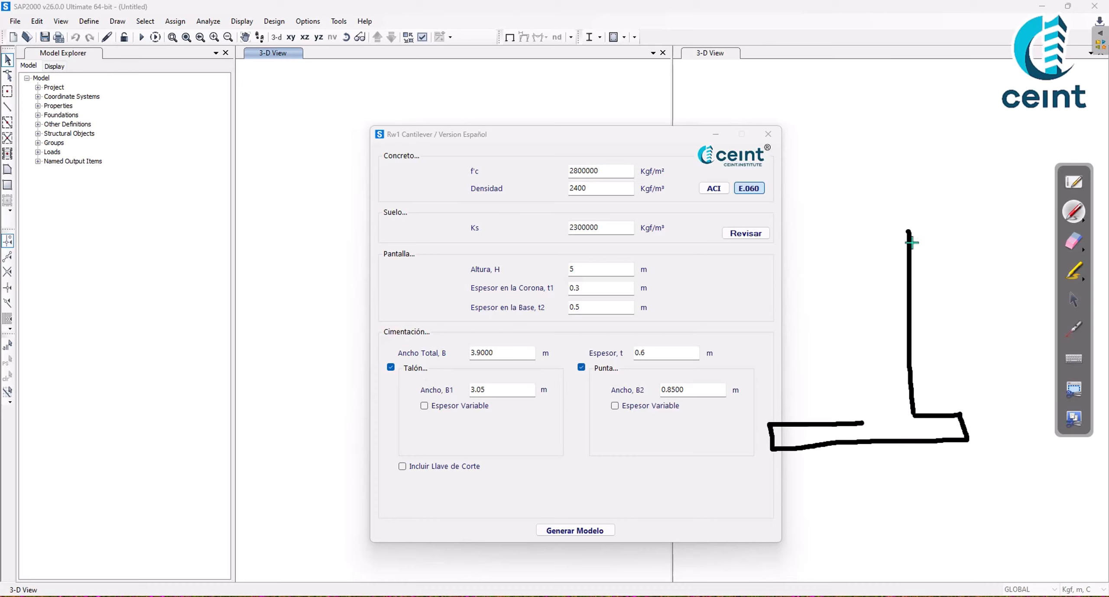
pyautogui.moveTo(899, 232); pyautogui.dragTo(870, 404)
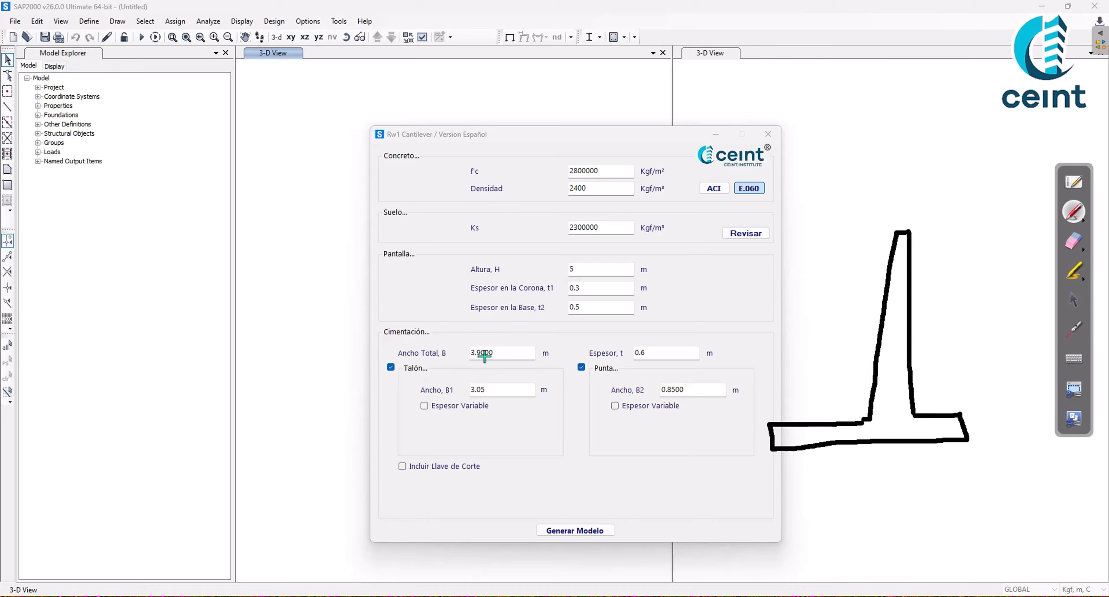
pyautogui.moveTo(766, 468)
pyautogui.mouseDown()
pyautogui.moveTo(759, 501)
pyautogui.moveTo(980, 472)
pyautogui.mouseUp()
pyautogui.moveTo(972, 459)
pyautogui.mouseDown()
pyautogui.moveTo(987, 477)
pyautogui.moveTo(965, 489)
pyautogui.mouseUp()
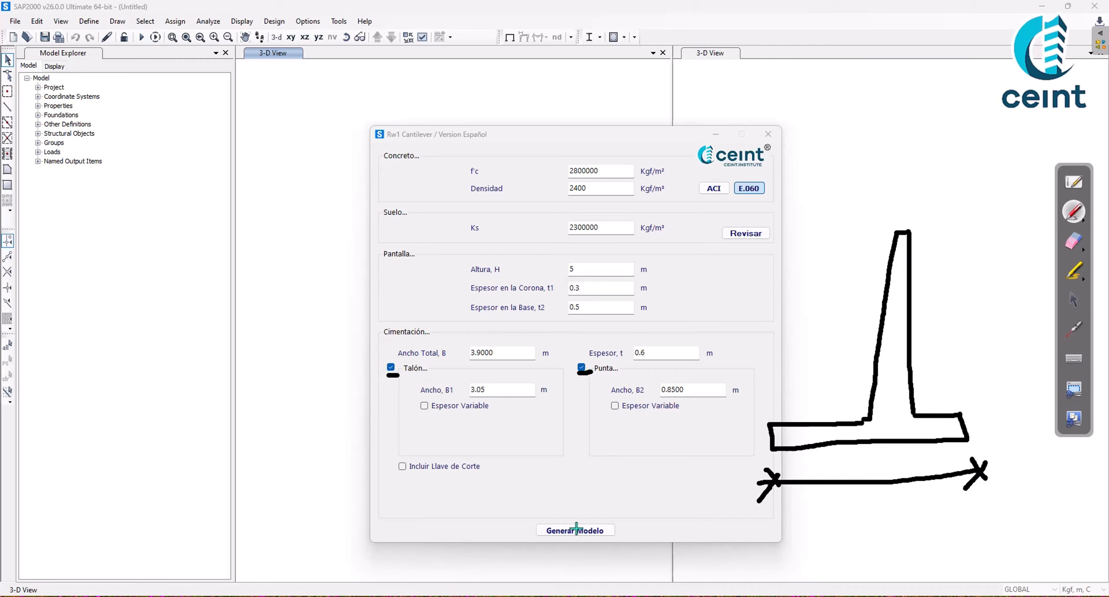
pyautogui.moveTo(561, 495); pyautogui.dragTo(574, 524)
pyautogui.moveTo(791, 404); pyautogui.dragTo(798, 404)
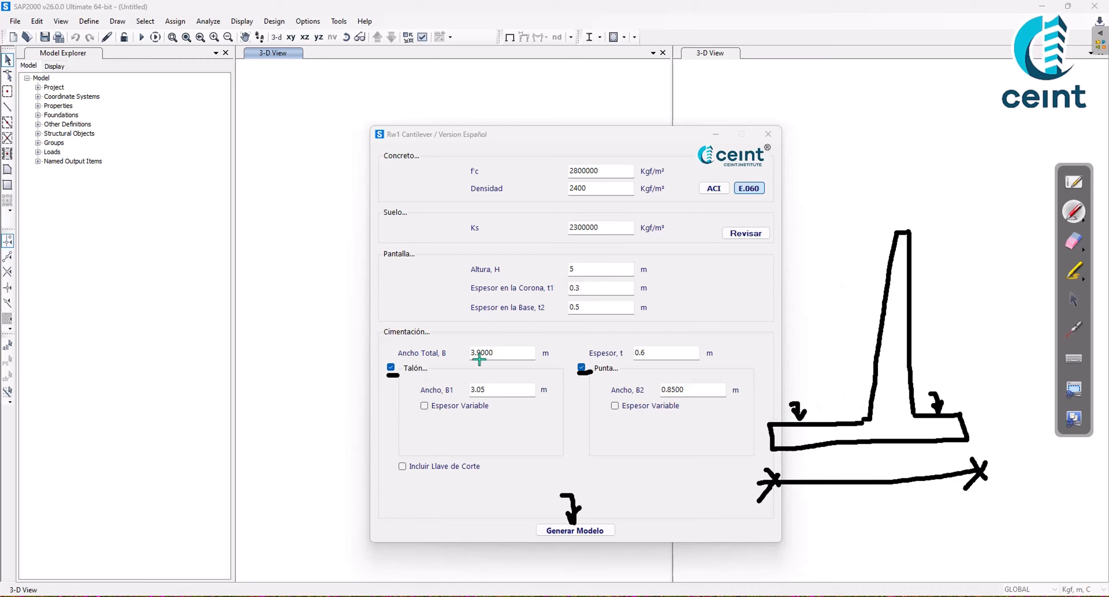
# - Underline Ancho Total, B, circle the B1 and B2 widths, link them to the total with a line, and erase all annotations
pyautogui.moveTo(472, 381); pyautogui.dragTo(489, 384)
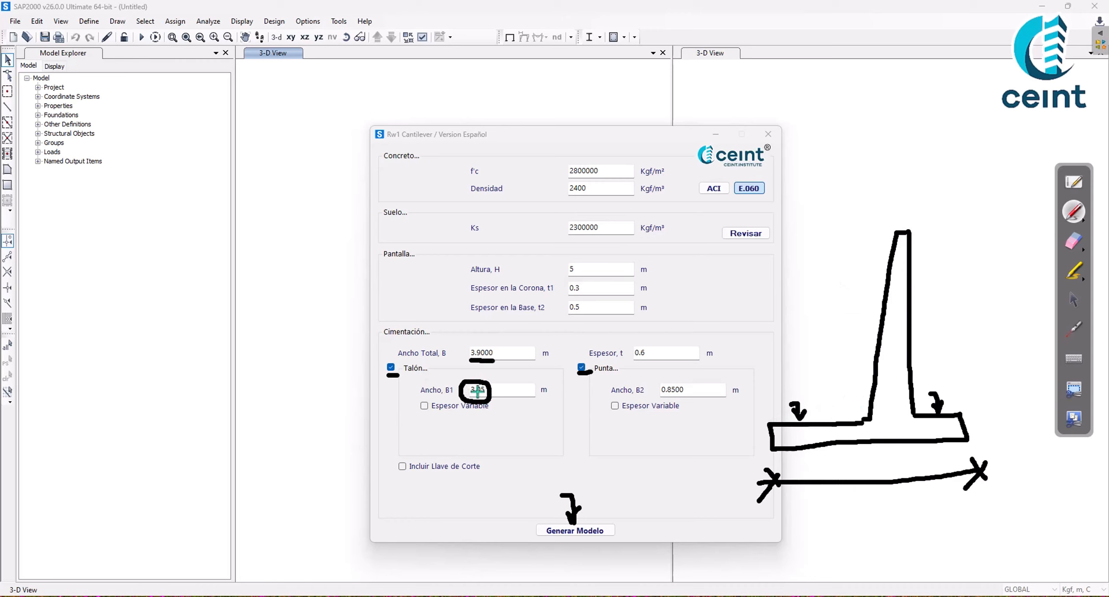
pyautogui.moveTo(658, 398)
pyautogui.mouseDown()
pyautogui.moveTo(698, 383)
pyautogui.moveTo(627, 376)
pyautogui.mouseUp()
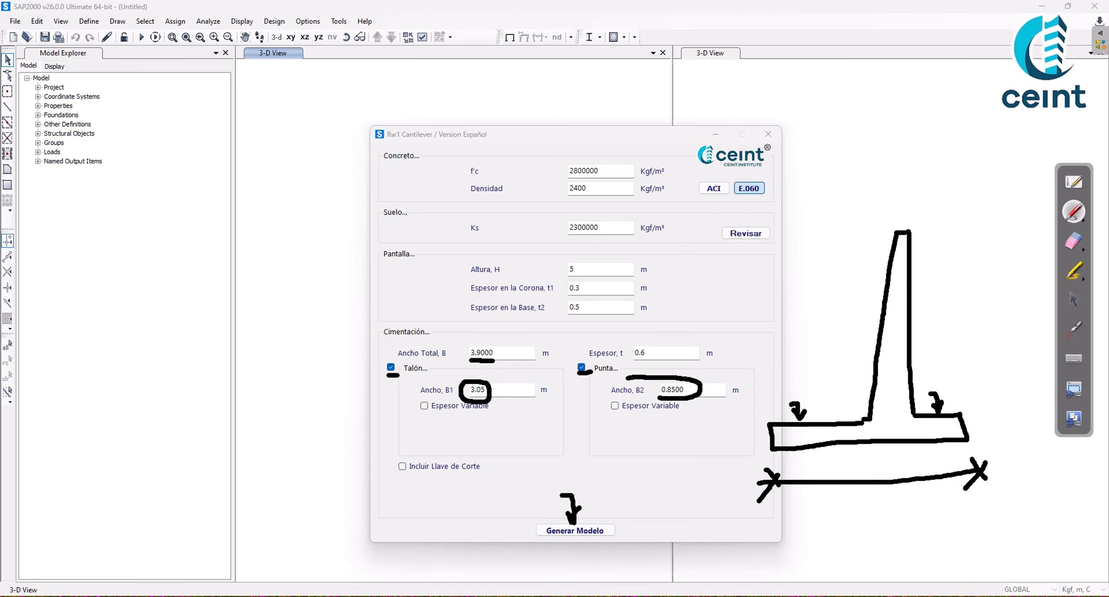
pyautogui.moveTo(491, 395)
pyautogui.mouseDown()
pyautogui.moveTo(602, 404)
pyautogui.moveTo(503, 367)
pyautogui.mouseUp()
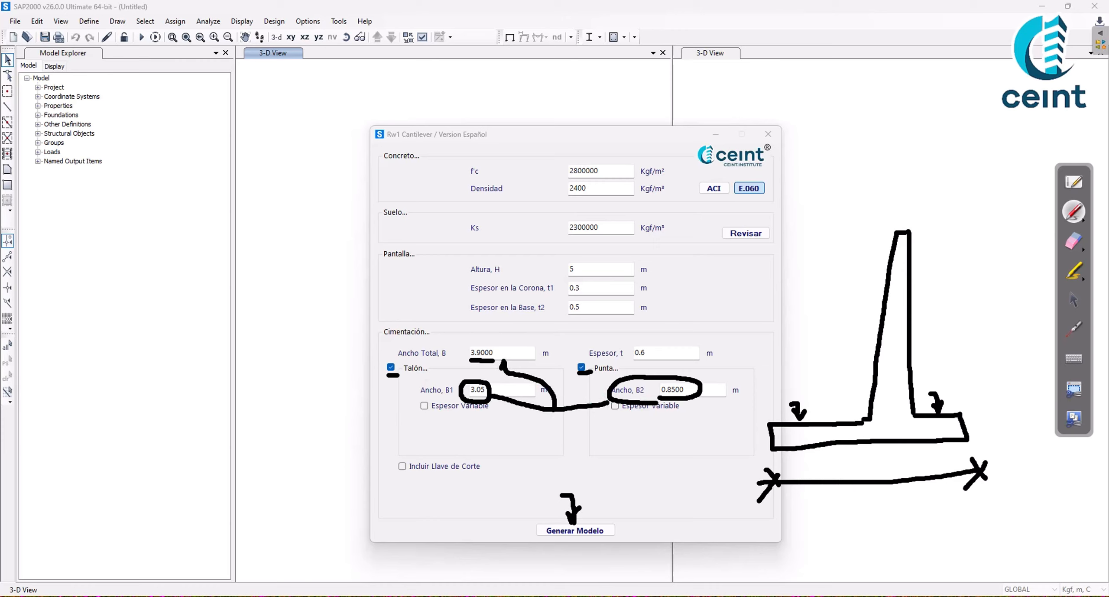
pyautogui.click(1073, 241)
pyautogui.moveTo(576, 334)
pyautogui.mouseDown()
pyautogui.moveTo(1107, 331)
pyautogui.moveTo(1025, 378)
pyautogui.moveTo(308, 403)
pyautogui.moveTo(542, 367)
pyautogui.moveTo(1051, 439)
pyautogui.moveTo(983, 410)
pyautogui.mouseUp()
pyautogui.click(1073, 299)
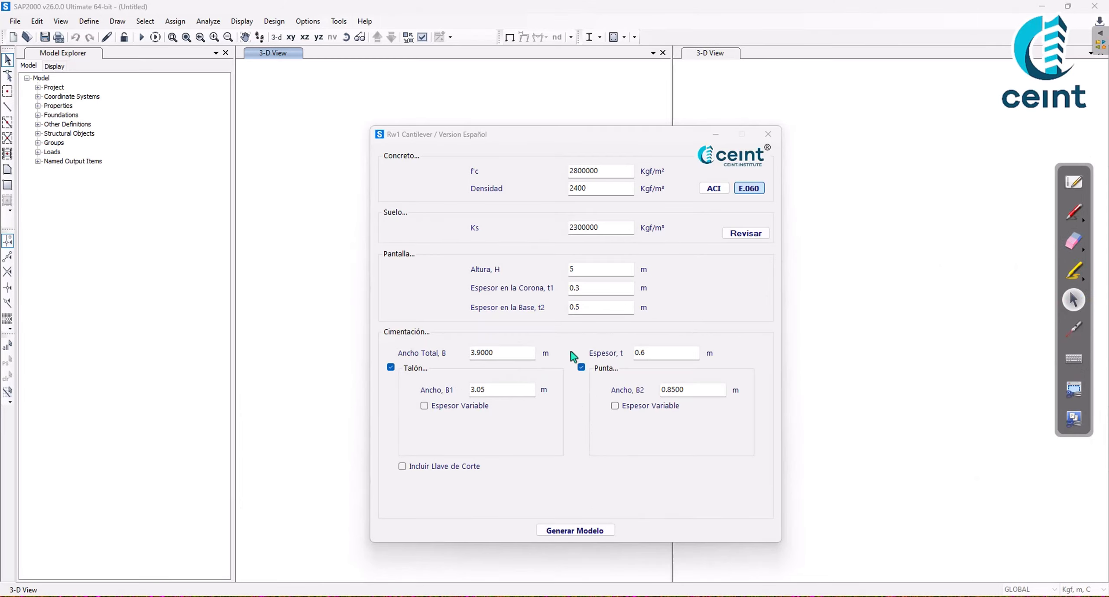
# - Set the heel width Ancho, B1 to 2.80 m in the Talón section
pyautogui.click(496, 389)
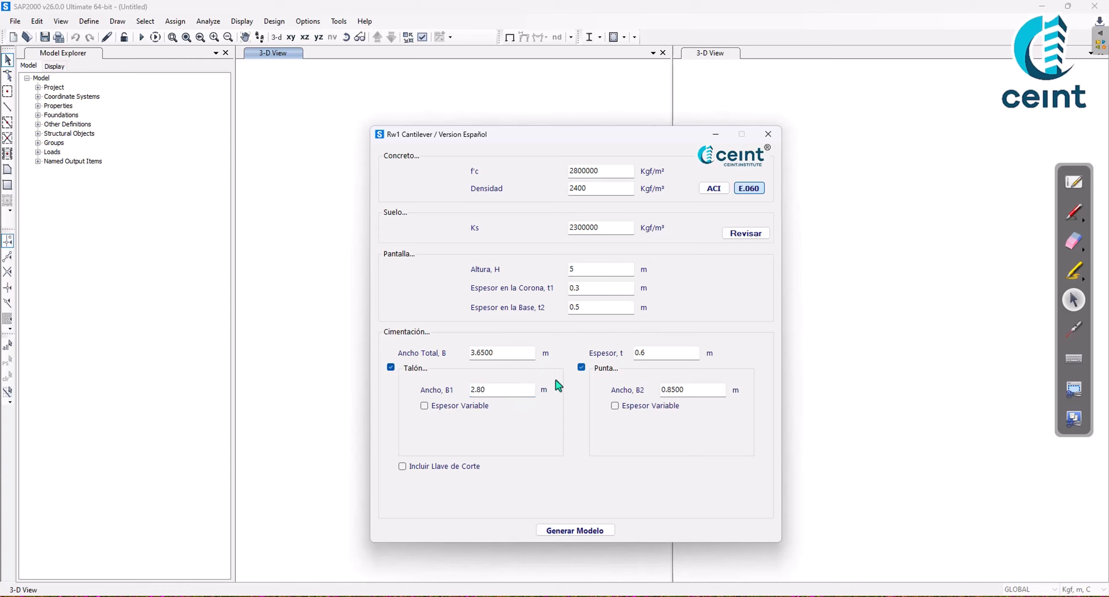
pyautogui.click(673, 388)
pyautogui.doubleClick(686, 390)
# - Circle the Ancho Total, B and Ancho, B2 values with the pen, and erase the marks
pyautogui.click(1074, 211)
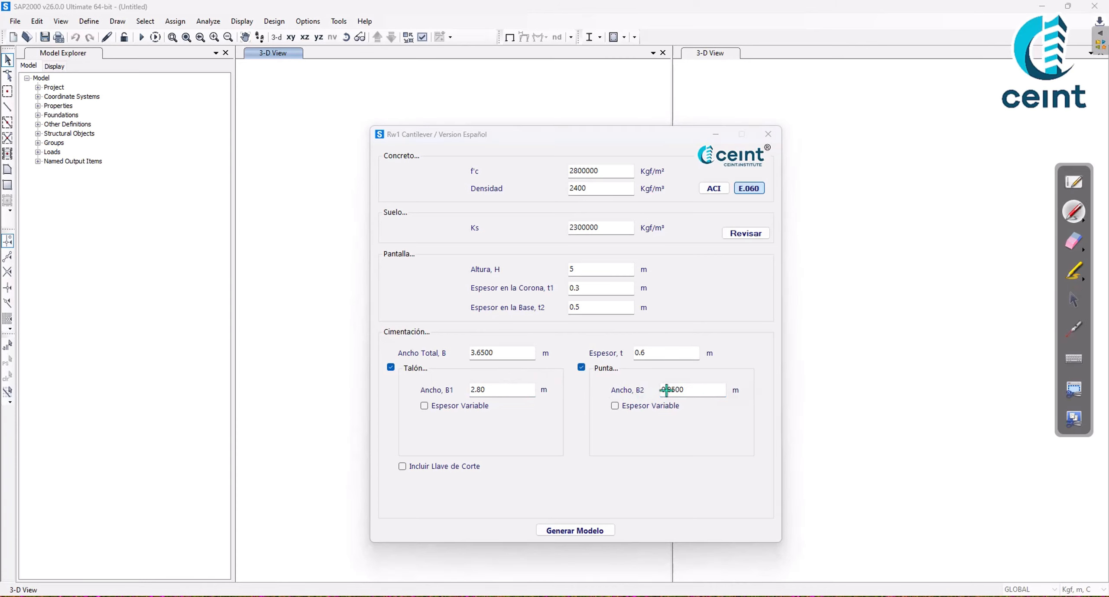
pyautogui.moveTo(502, 358); pyautogui.dragTo(470, 337)
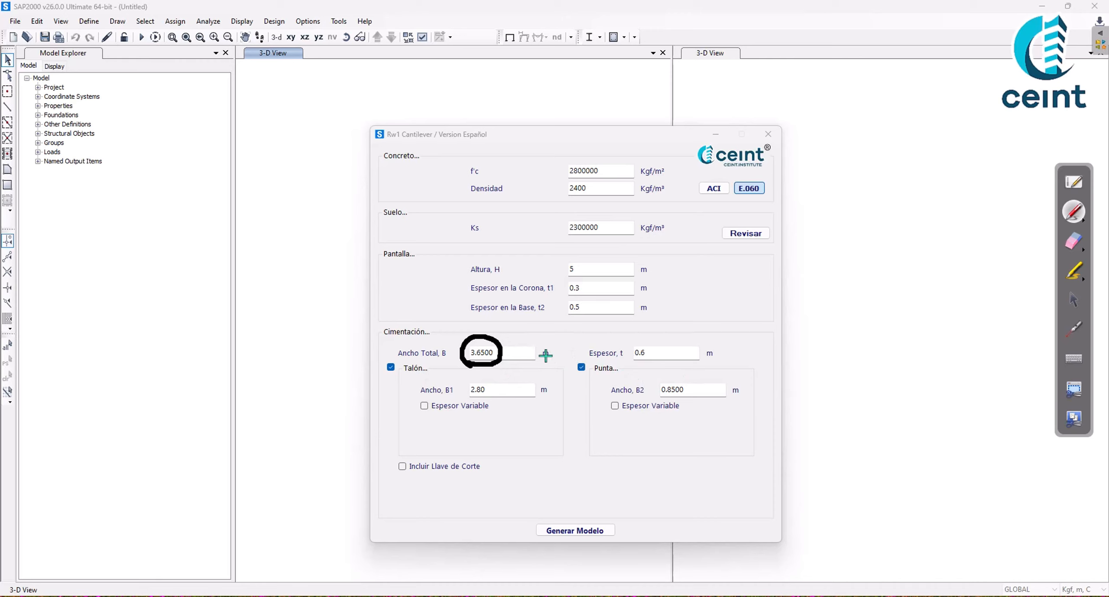
pyautogui.moveTo(690, 382)
pyautogui.mouseDown()
pyautogui.moveTo(657, 379)
pyautogui.moveTo(695, 400)
pyautogui.mouseUp()
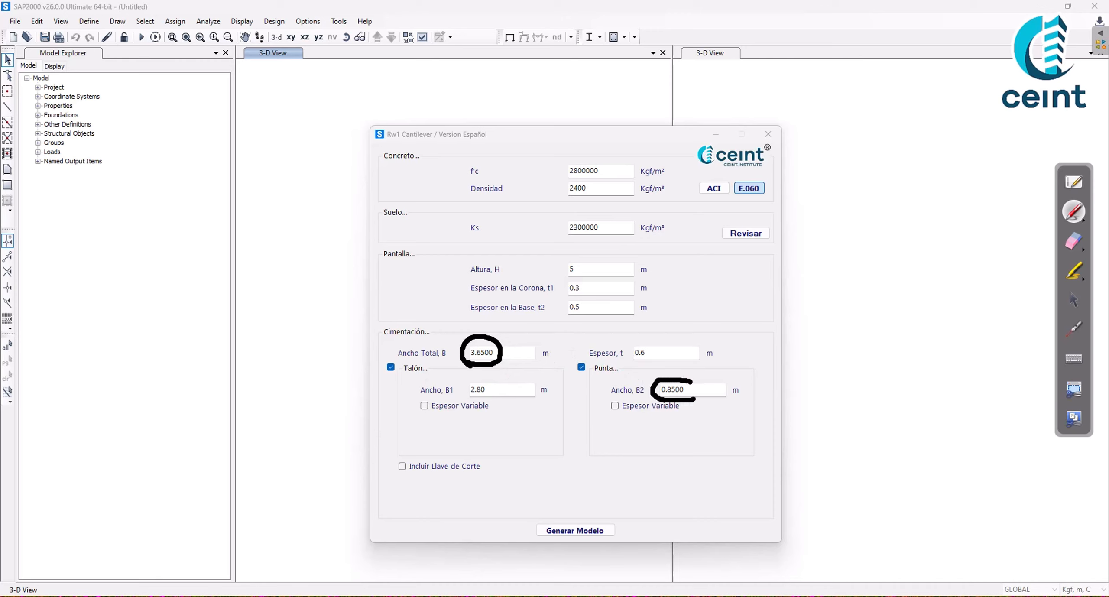
pyautogui.moveTo(498, 338)
pyautogui.mouseDown()
pyautogui.moveTo(506, 346)
pyautogui.moveTo(518, 320)
pyautogui.mouseUp()
pyautogui.click(1073, 241)
pyautogui.click(498, 346)
pyautogui.click(680, 390)
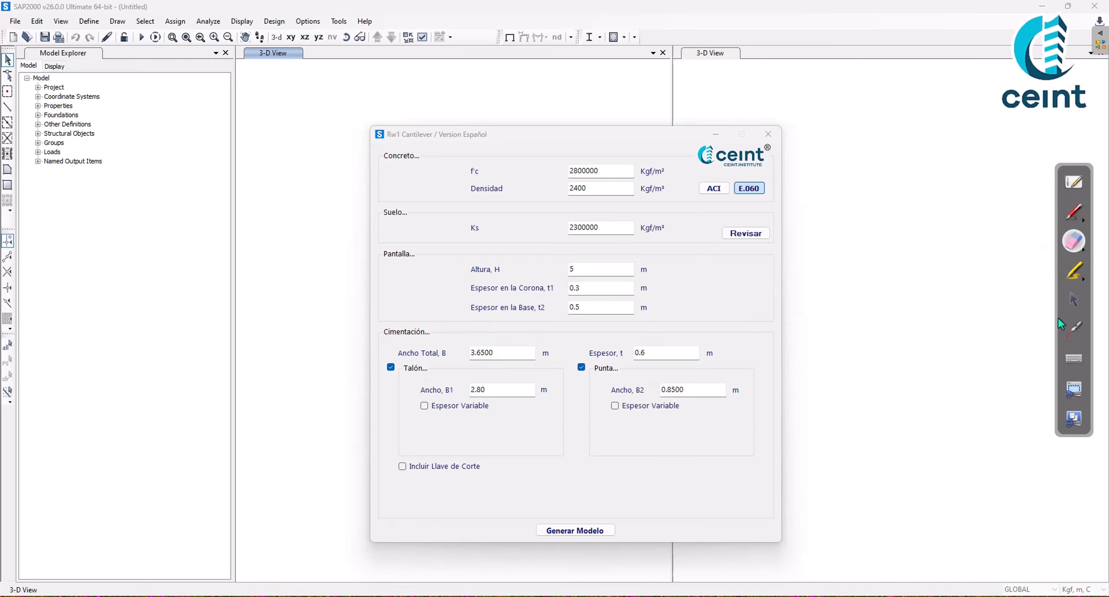
# - Set the toe width Ancho, B2 to 1.2 m in the Punta section
pyautogui.click(1073, 299)
pyautogui.click(703, 390)
pyautogui.moveTo(706, 390); pyautogui.dragTo(663, 390)
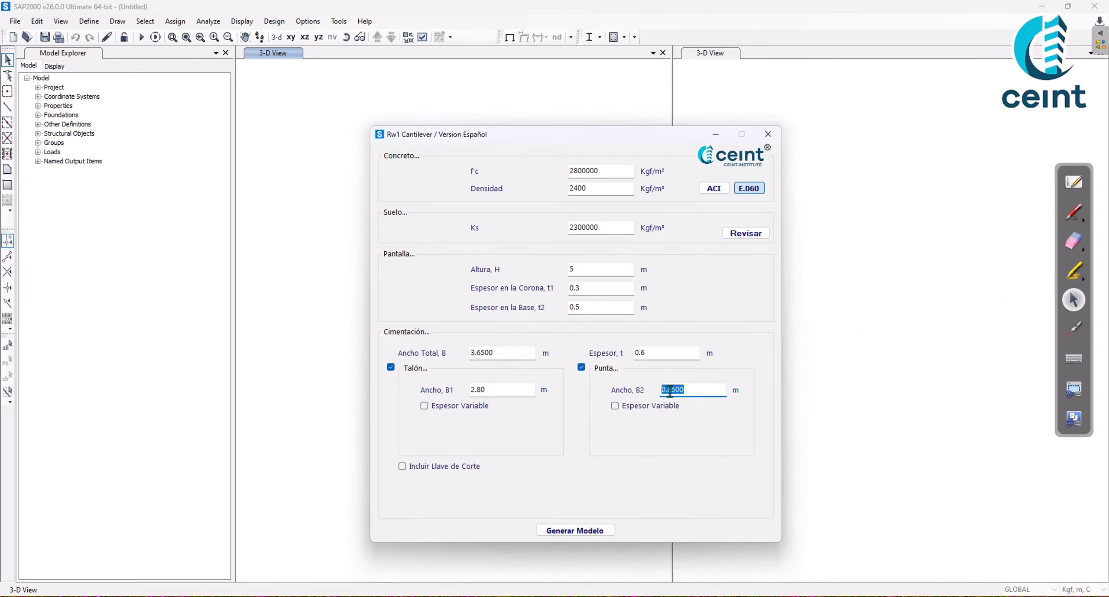
pyautogui.write('1')
pyautogui.moveTo(702, 390); pyautogui.dragTo(621, 388)
pyautogui.write('1.')
pyautogui.click(503, 353)
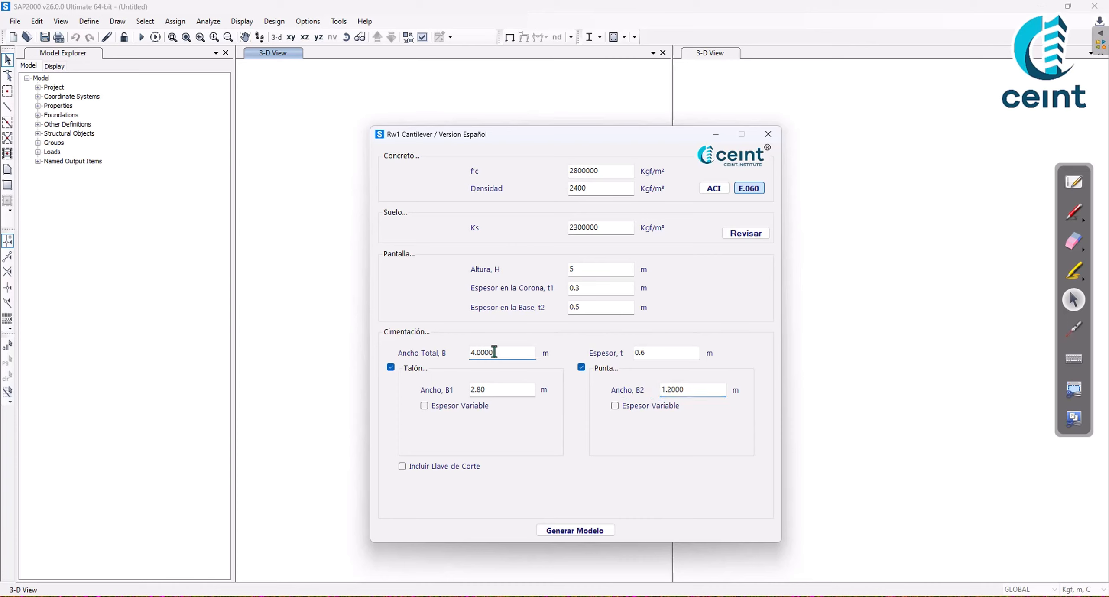
# - Underline the Ancho Total, B1 and B2 values with the pen, tick the total width, and circle Espesor, t
pyautogui.click(1073, 212)
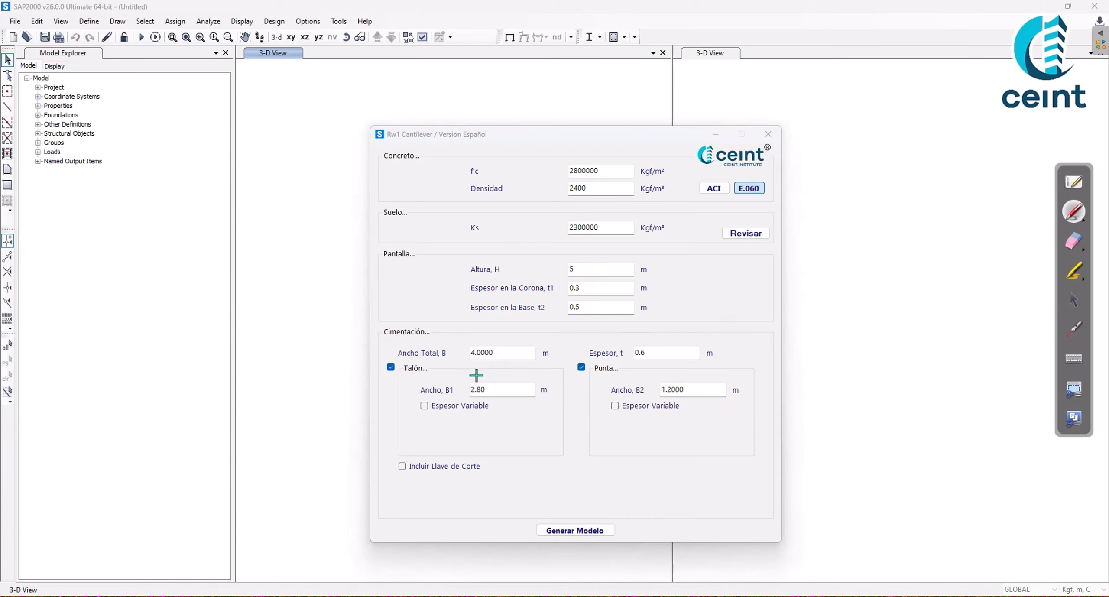
pyautogui.moveTo(468, 360); pyautogui.dragTo(502, 361)
pyautogui.moveTo(503, 349)
pyautogui.mouseDown()
pyautogui.moveTo(507, 357)
pyautogui.moveTo(512, 339)
pyautogui.mouseUp()
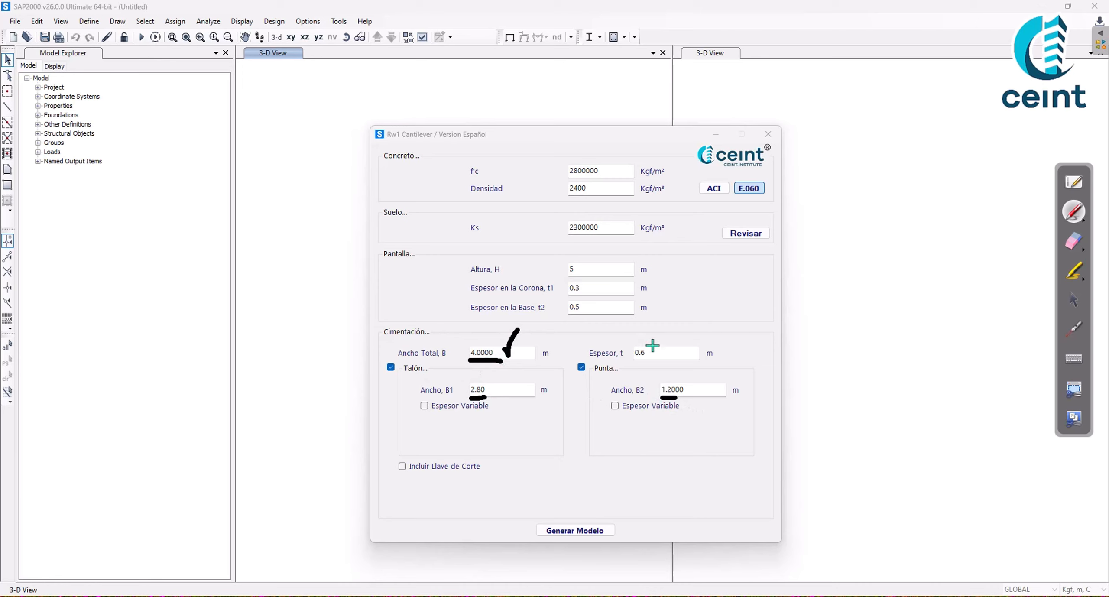
pyautogui.moveTo(661, 341)
pyautogui.mouseDown()
pyautogui.moveTo(600, 332)
pyautogui.moveTo(607, 366)
pyautogui.moveTo(723, 352)
pyautogui.moveTo(645, 342)
pyautogui.mouseUp()
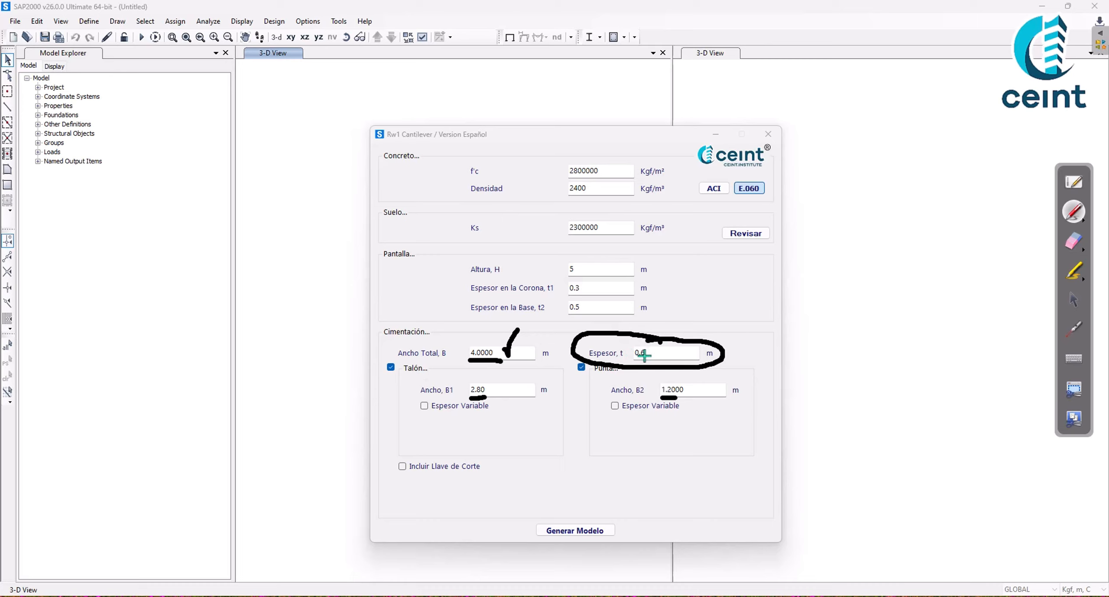
# - Erase the pen marks over the Cimentación values and return to the normal pointer
pyautogui.click(1074, 241)
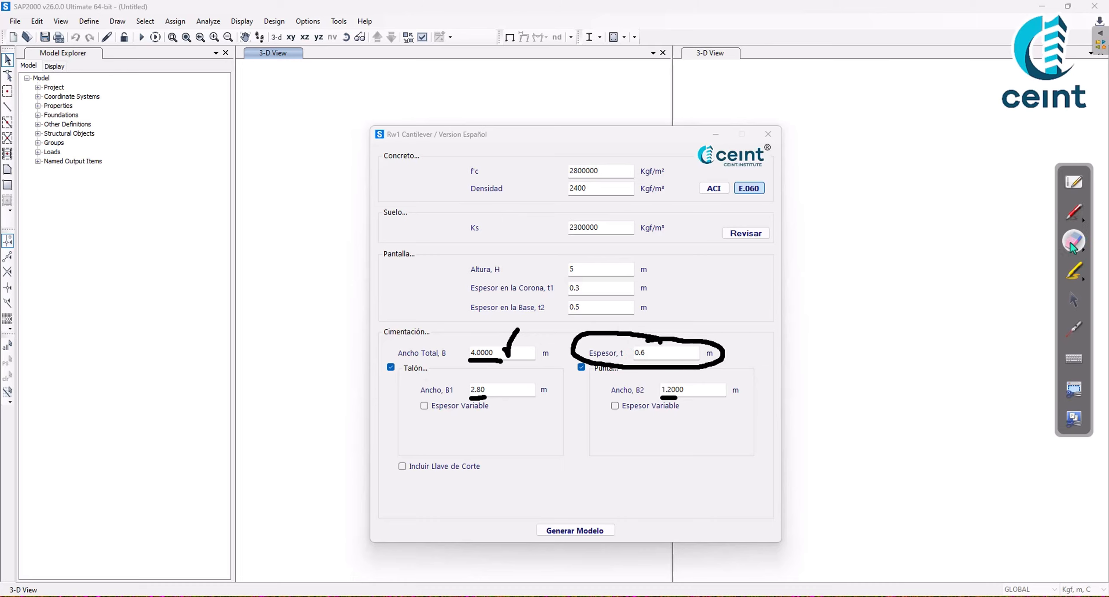
pyautogui.moveTo(714, 340)
pyautogui.mouseDown()
pyautogui.moveTo(447, 357)
pyautogui.moveTo(876, 337)
pyautogui.mouseUp()
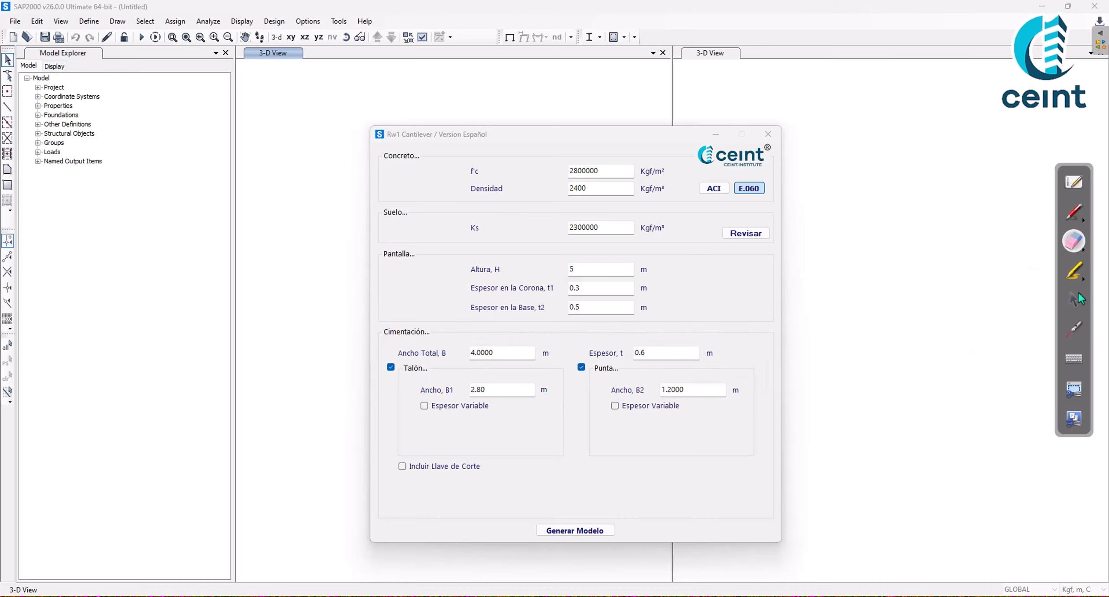
pyautogui.click(1074, 299)
pyautogui.click(1074, 216)
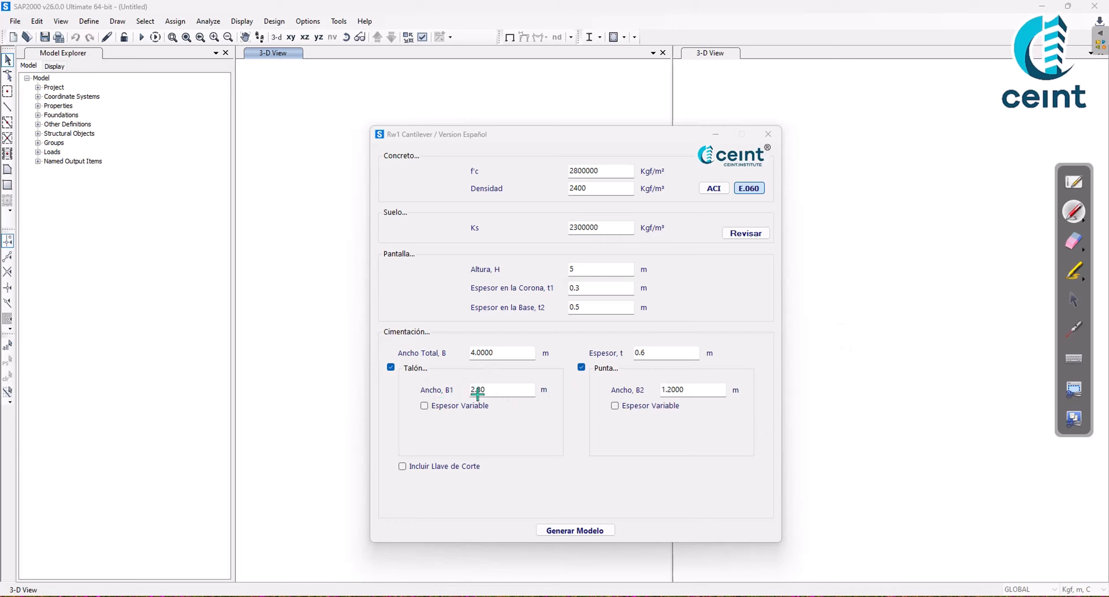
pyautogui.click(1074, 299)
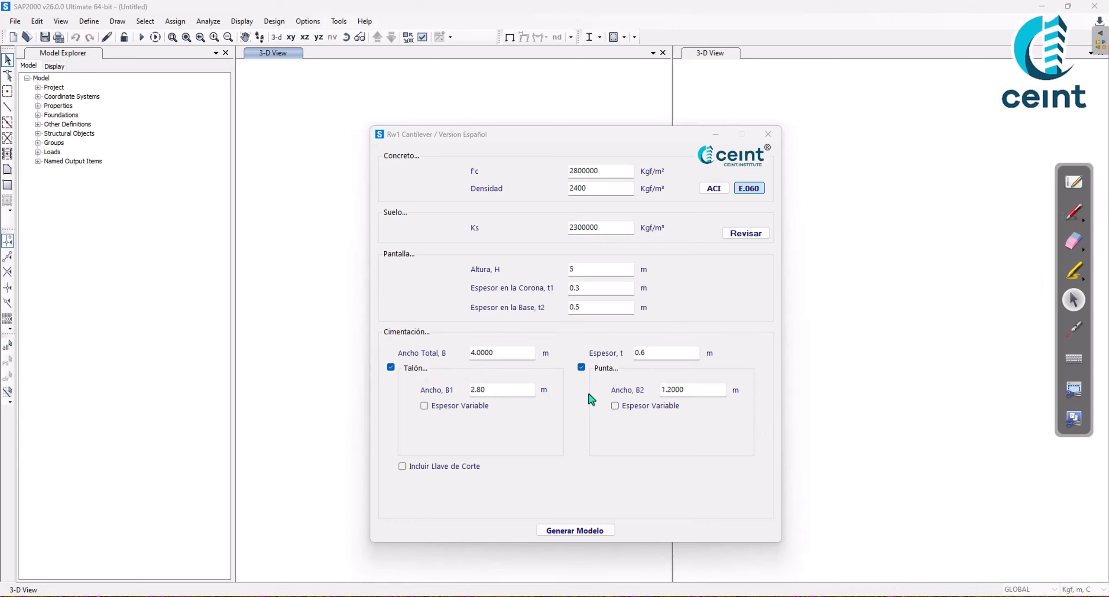
# - Enable Espesor Variable for the Talón and sketch the wall's cross-section with heel thickness marks in the empty 3-D view
pyautogui.click(425, 406)
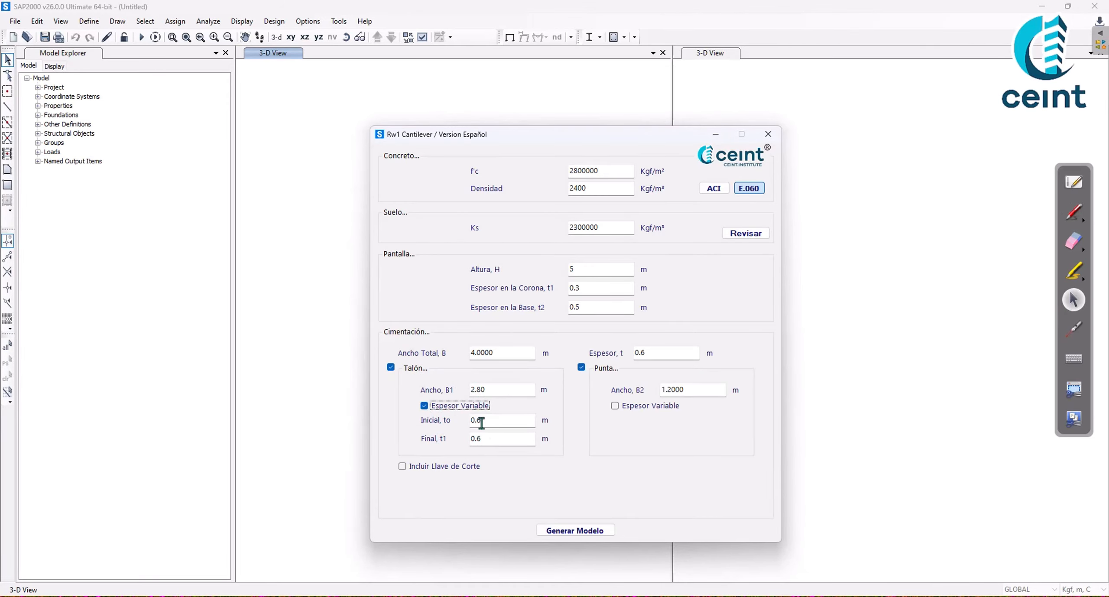
pyautogui.moveTo(542, 137); pyautogui.dragTo(375, 142)
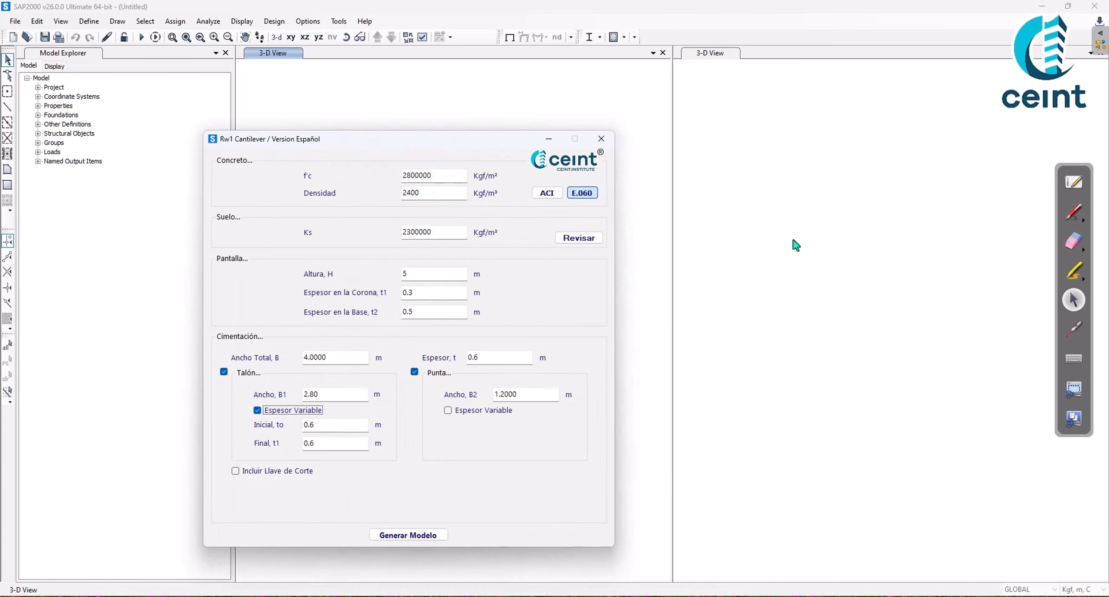
pyautogui.click(1074, 213)
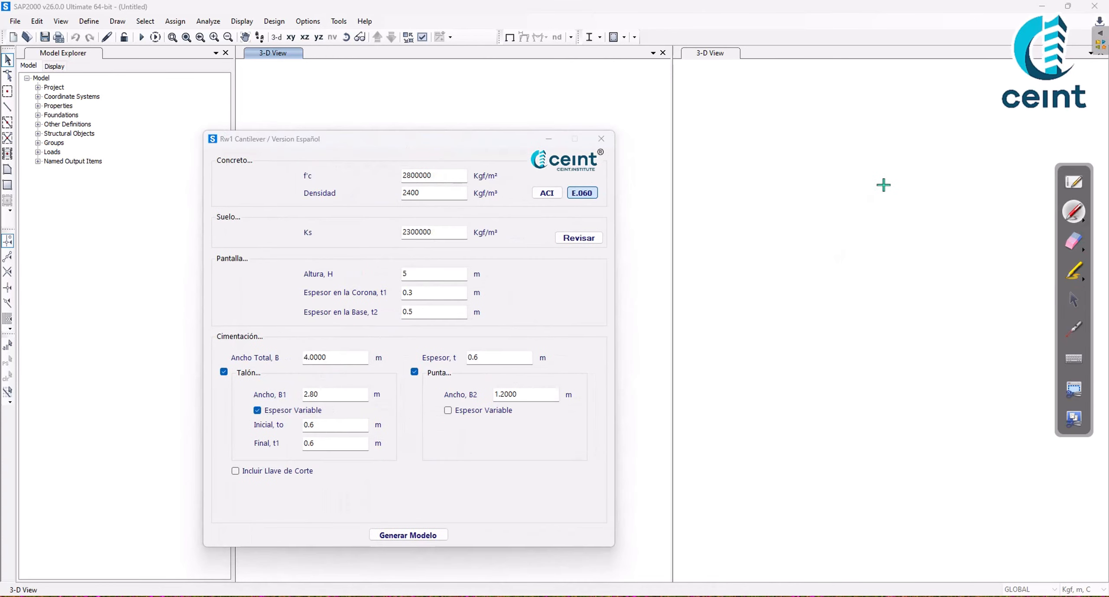
pyautogui.moveTo(884, 183)
pyautogui.mouseDown()
pyautogui.moveTo(895, 393)
pyautogui.moveTo(945, 392)
pyautogui.moveTo(755, 429)
pyautogui.moveTo(742, 400)
pyautogui.moveTo(820, 396)
pyautogui.moveTo(853, 337)
pyautogui.moveTo(856, 217)
pyautogui.mouseUp()
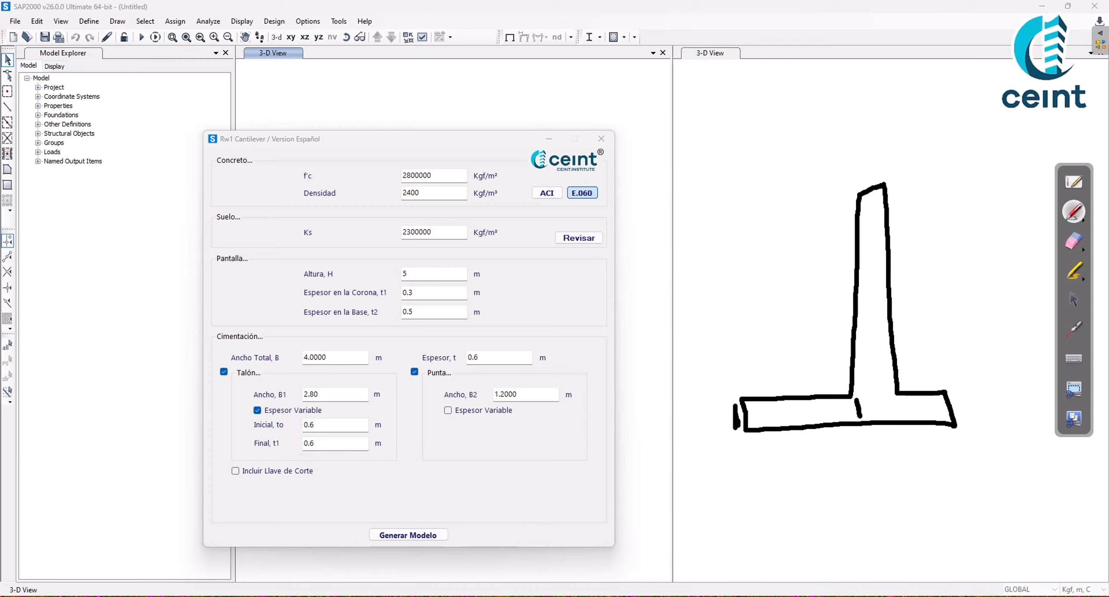
# - Enable Espesor Variable for the Punta and mark the toe's initial and final thickness on the wall sketch
pyautogui.click(1070, 249)
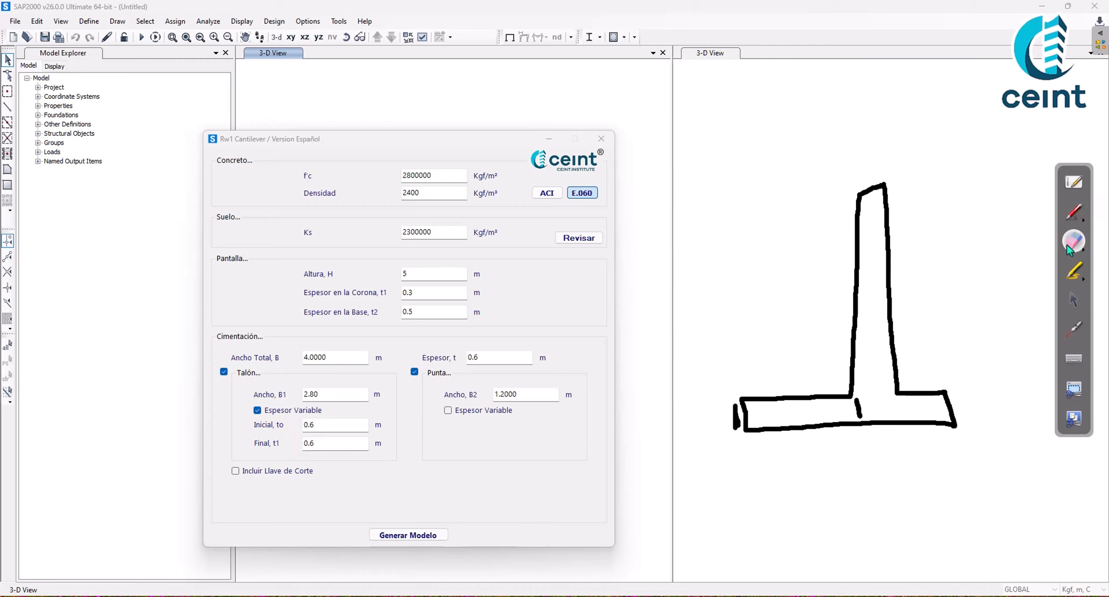
pyautogui.click(1078, 293)
pyautogui.click(458, 410)
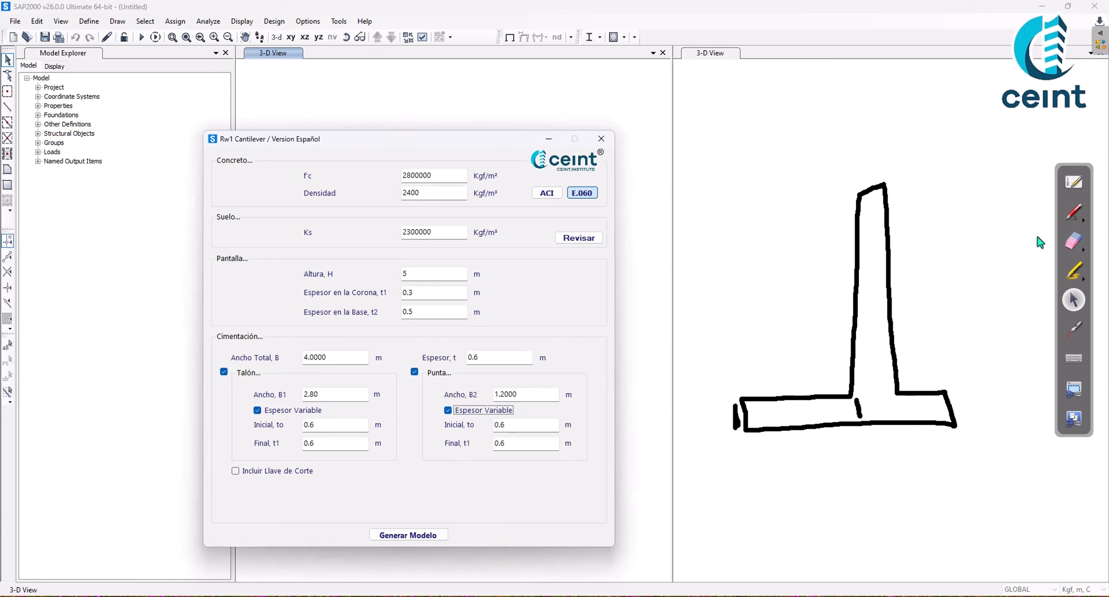
pyautogui.click(1066, 216)
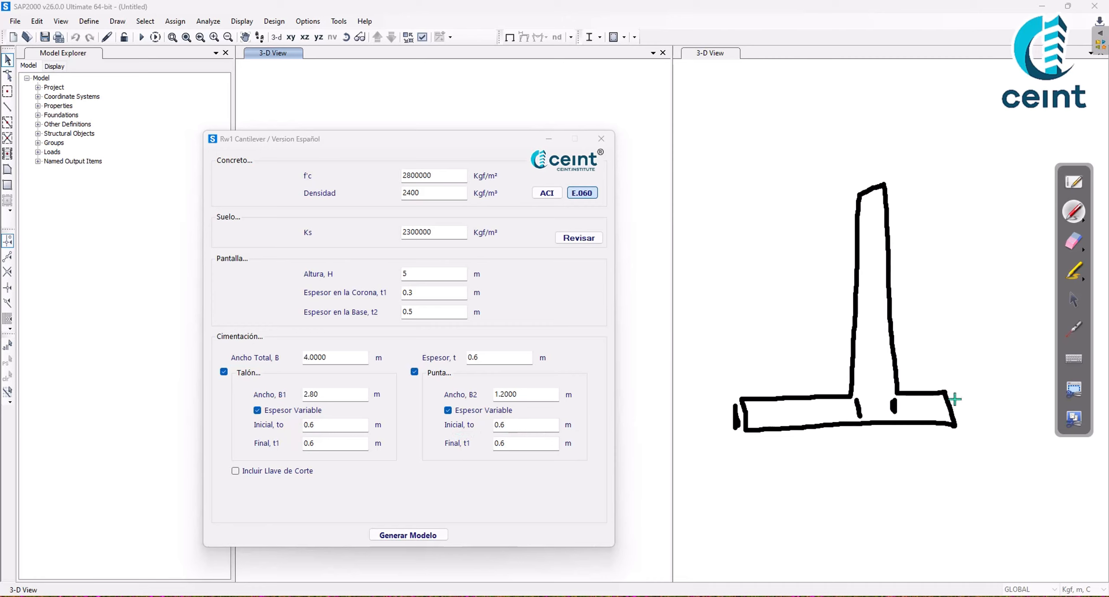
pyautogui.moveTo(959, 403); pyautogui.dragTo(962, 415)
# - Erase the wall sketch and disable Espesor Variable for both the Talón and the Punta
pyautogui.click(1074, 241)
pyautogui.moveTo(879, 260)
pyautogui.mouseDown()
pyautogui.moveTo(775, 359)
pyautogui.moveTo(807, 371)
pyautogui.moveTo(812, 291)
pyautogui.moveTo(871, 204)
pyautogui.mouseUp()
pyautogui.click(1074, 300)
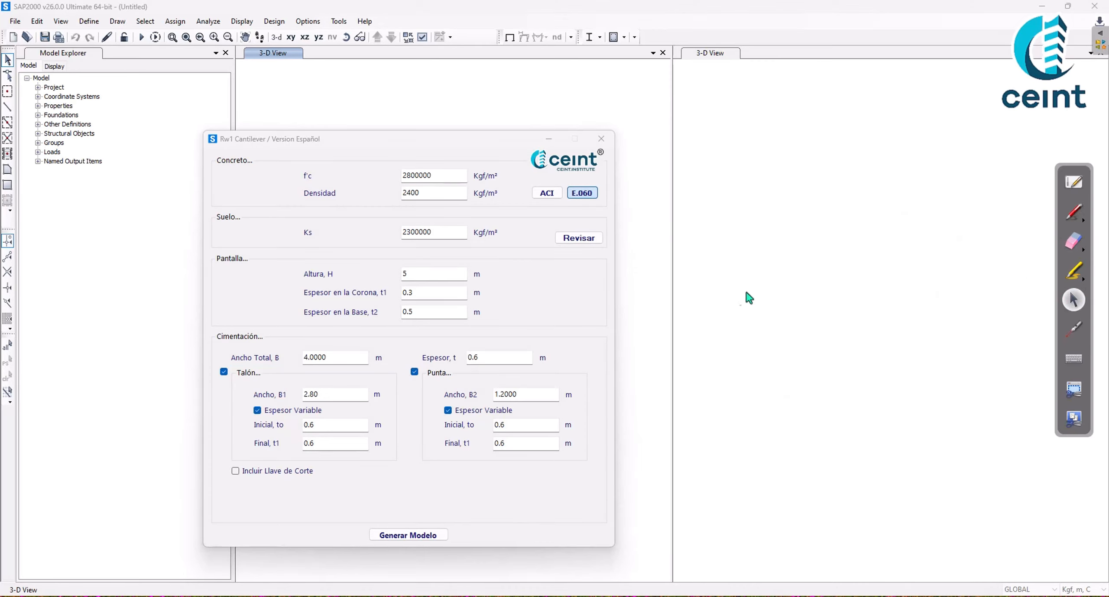
pyautogui.click(419, 159)
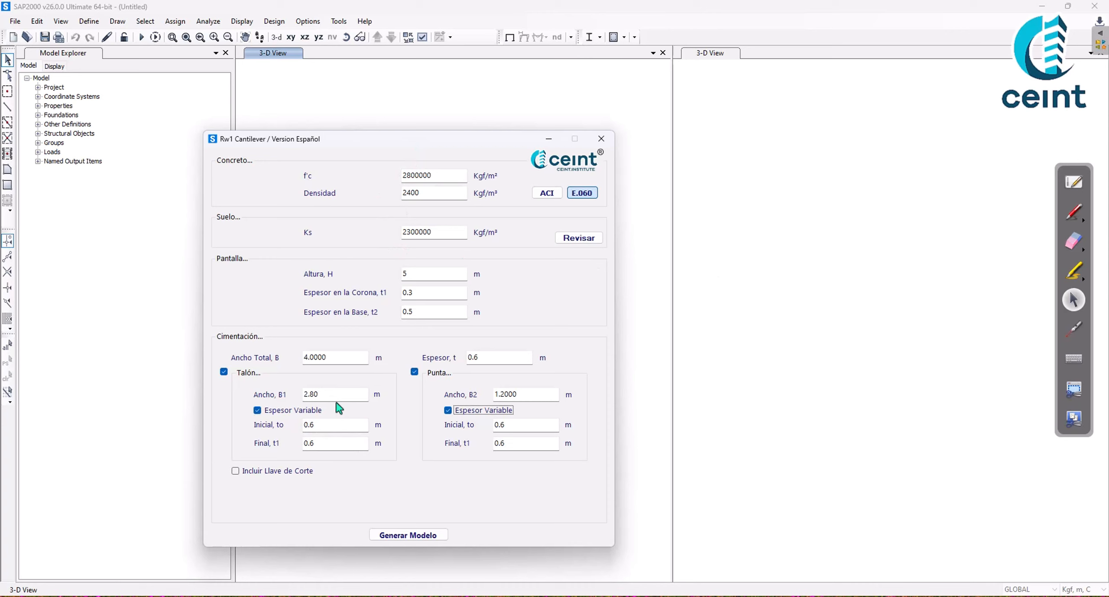
pyautogui.click(265, 410)
pyautogui.click(463, 412)
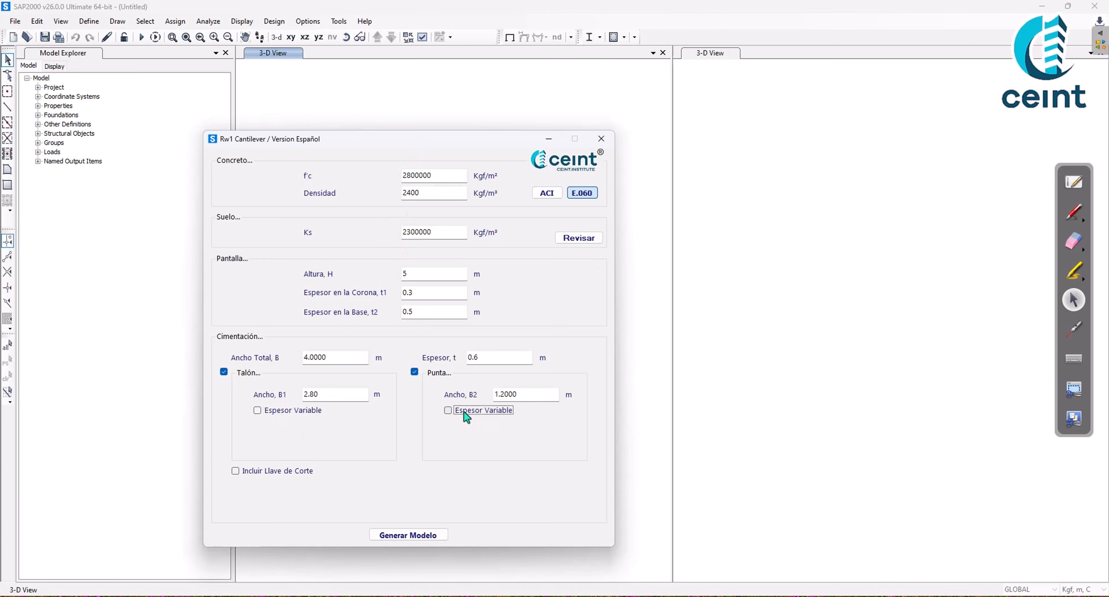
# - Enable Incluir Llave de Corte, then underline ts and Hs and circle Ubicación, Y with the pen
pyautogui.moveTo(367, 142); pyautogui.dragTo(426, 120)
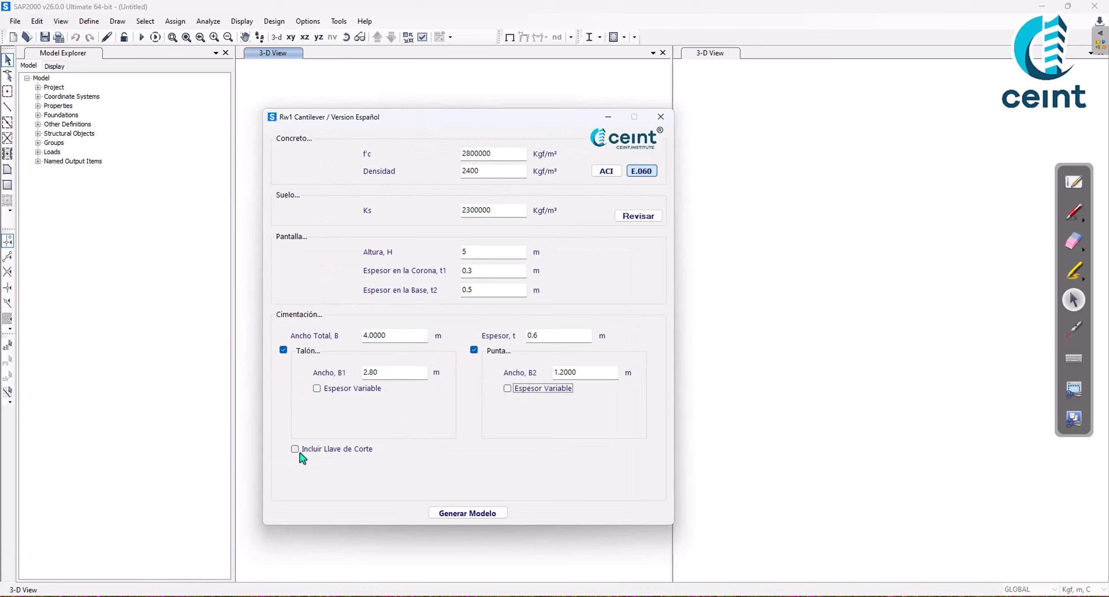
pyautogui.click(317, 450)
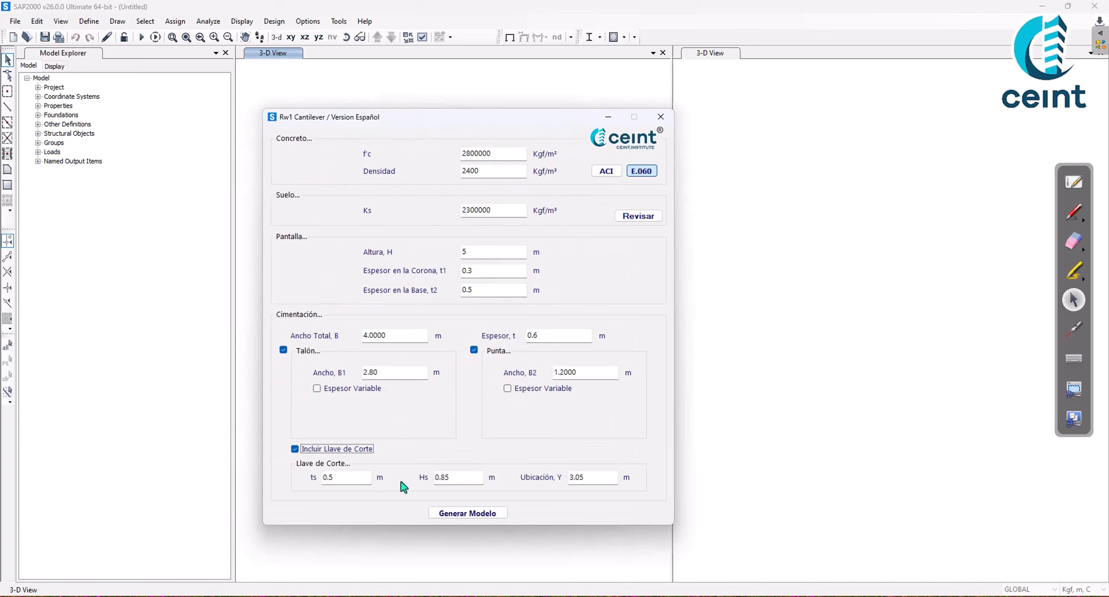
pyautogui.click(1072, 212)
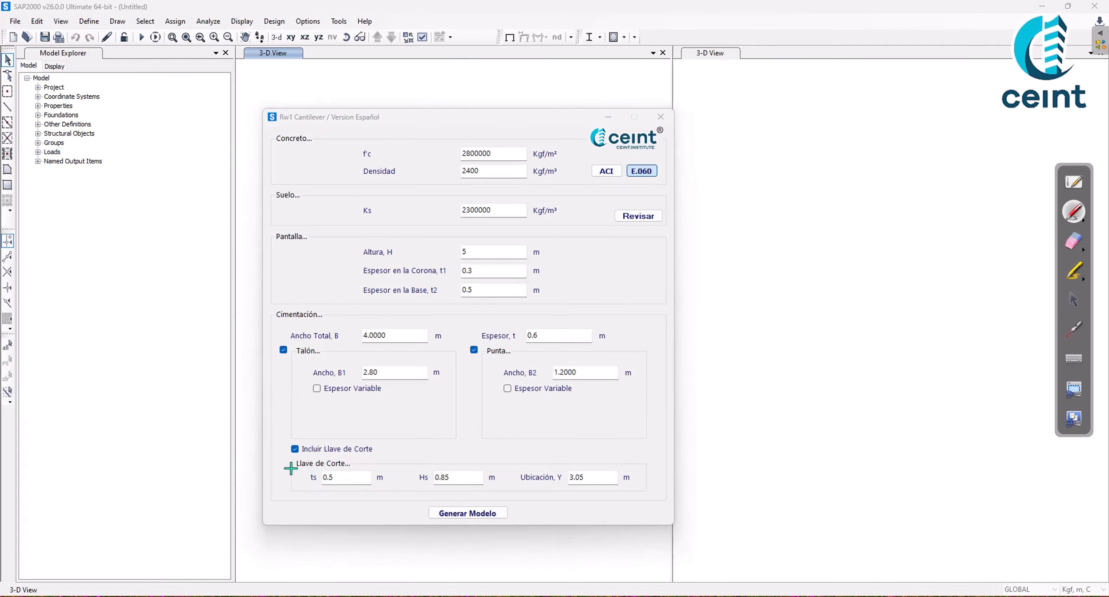
pyautogui.moveTo(311, 487); pyautogui.dragTo(334, 488)
pyautogui.click(421, 486)
pyautogui.moveTo(531, 488)
pyautogui.mouseDown()
pyautogui.moveTo(606, 487)
pyautogui.moveTo(609, 454)
pyautogui.moveTo(502, 481)
pyautogui.moveTo(572, 488)
pyautogui.mouseUp()
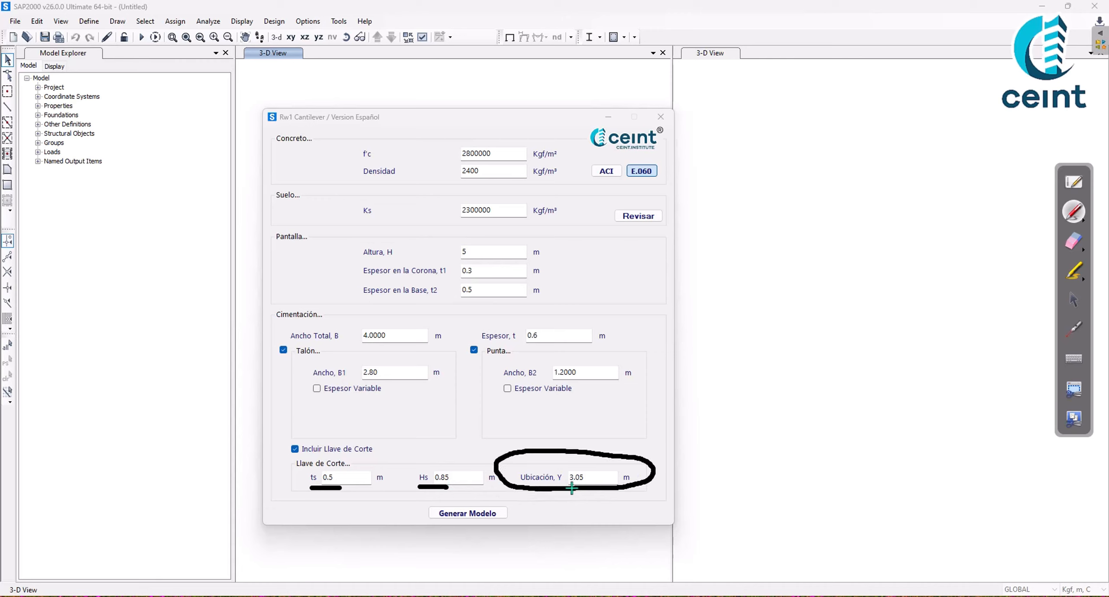
# - Erase the pen marks on the Llave de Corte values and move the dialog clear of the empty 3-D view
pyautogui.click(1067, 245)
pyautogui.moveTo(692, 423)
pyautogui.mouseDown()
pyautogui.moveTo(436, 493)
pyautogui.moveTo(547, 473)
pyautogui.mouseUp()
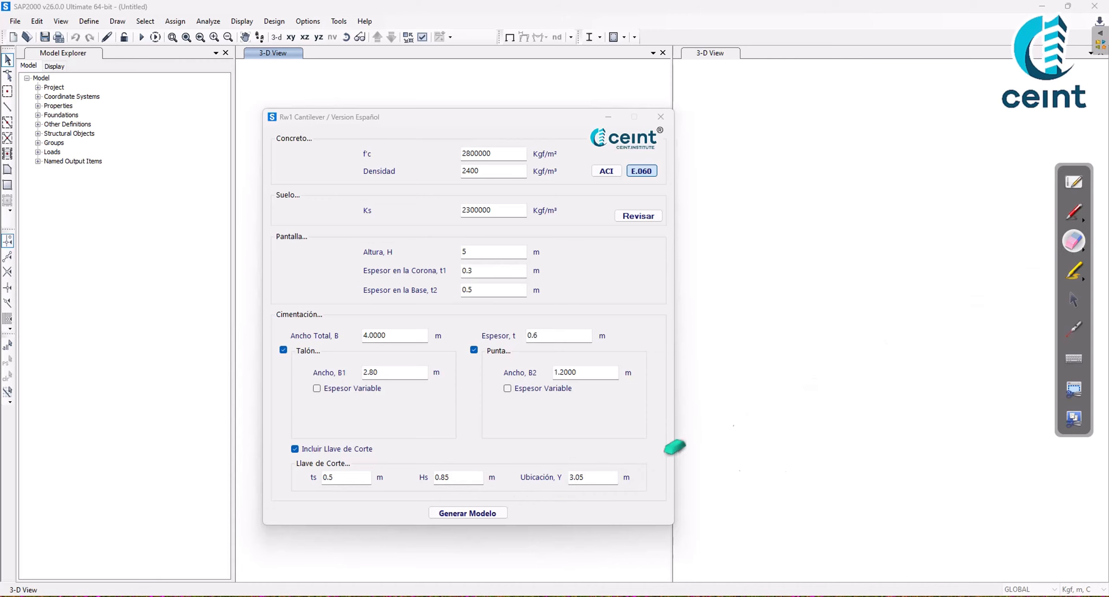
pyautogui.click(1072, 302)
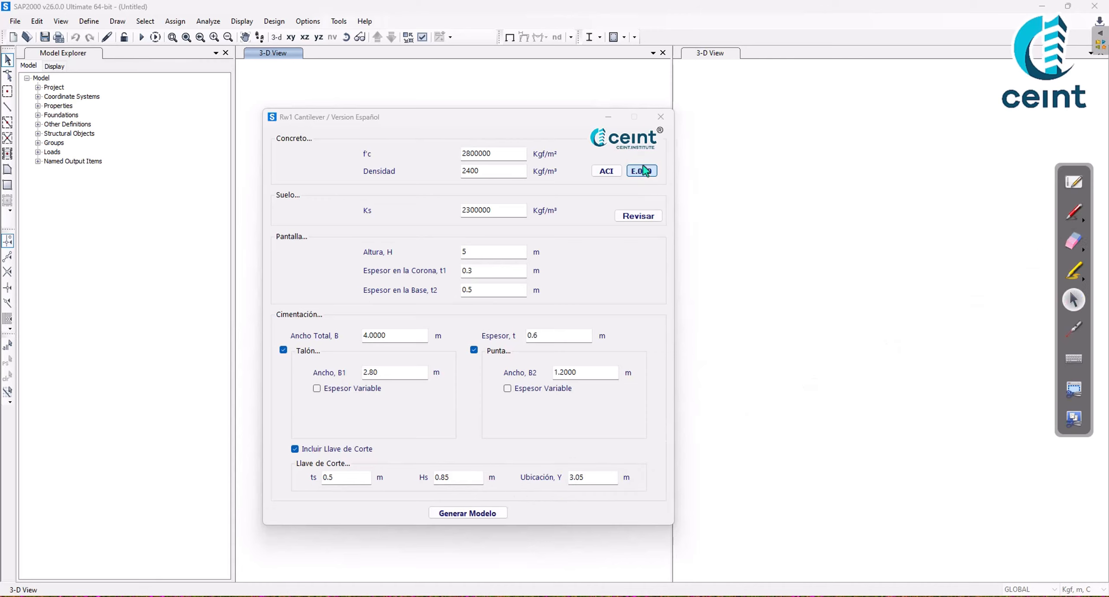
pyautogui.click(598, 130)
pyautogui.moveTo(451, 133); pyautogui.dragTo(326, 141)
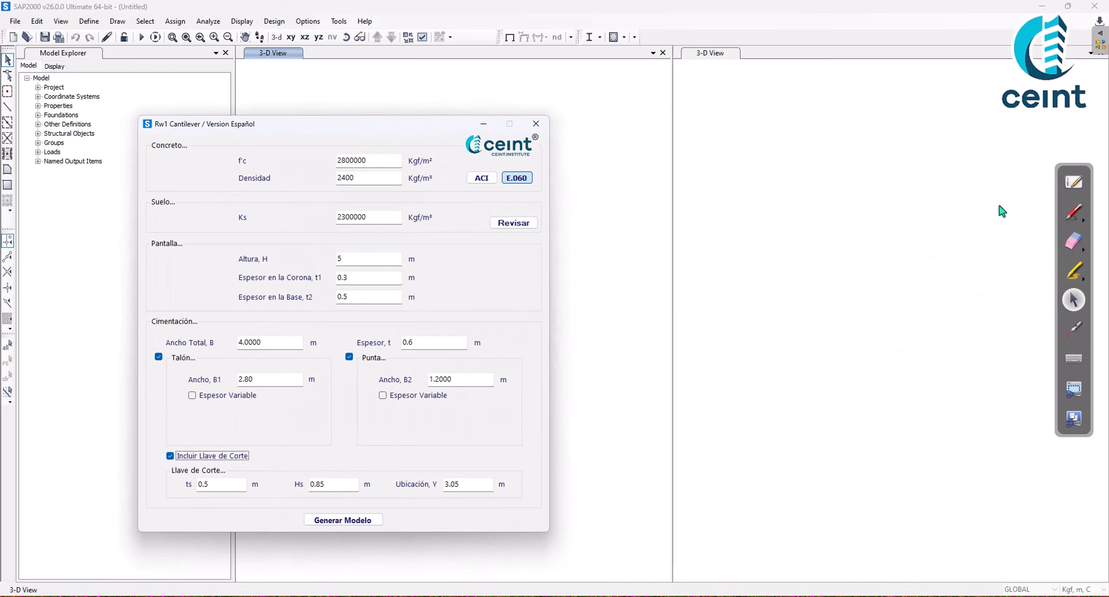
# - Sketch the wall with a shear key beneath the stem, labelling y=0 at the toe end and adding arrows towards the heel
pyautogui.click(1074, 213)
pyautogui.moveTo(806, 204)
pyautogui.mouseDown()
pyautogui.moveTo(808, 366)
pyautogui.moveTo(871, 430)
pyautogui.moveTo(670, 430)
pyautogui.moveTo(640, 400)
pyautogui.moveTo(778, 393)
pyautogui.moveTo(781, 203)
pyautogui.mouseUp()
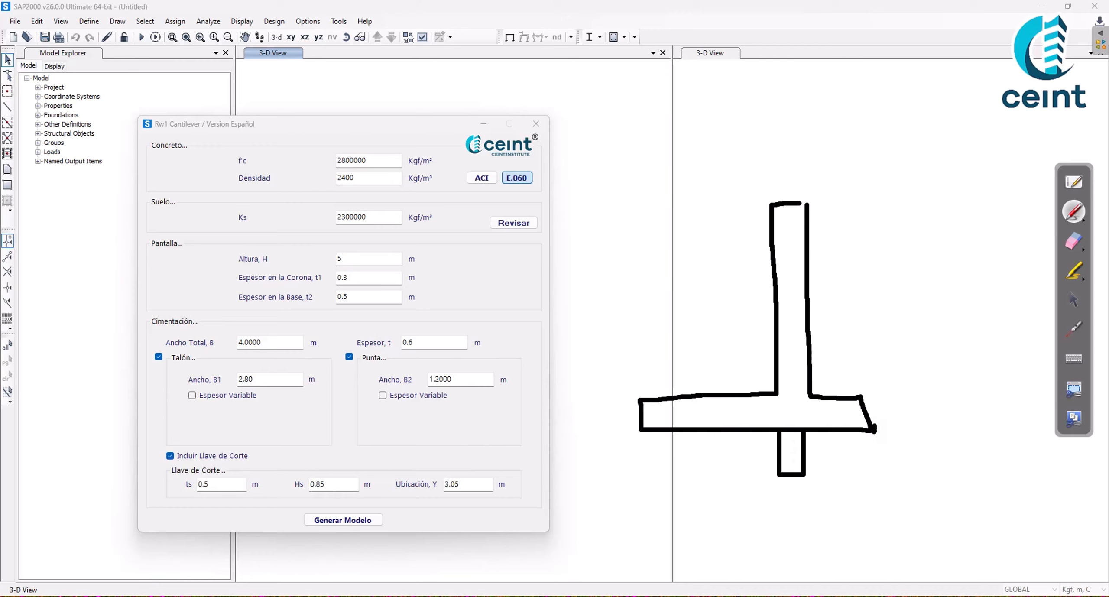
pyautogui.moveTo(874, 429); pyautogui.dragTo(875, 358)
pyautogui.moveTo(872, 438); pyautogui.dragTo(842, 437)
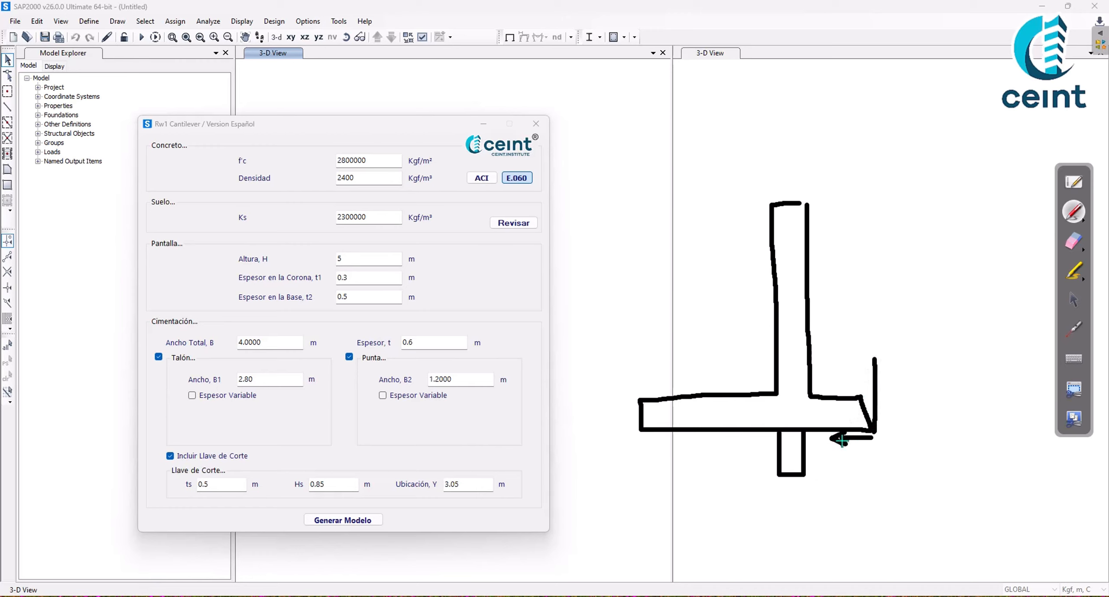
pyautogui.moveTo(842, 440)
pyautogui.mouseDown()
pyautogui.moveTo(886, 460)
pyautogui.moveTo(874, 481)
pyautogui.moveTo(913, 457)
pyautogui.moveTo(914, 467)
pyautogui.moveTo(934, 460)
pyautogui.moveTo(928, 453)
pyautogui.mouseUp()
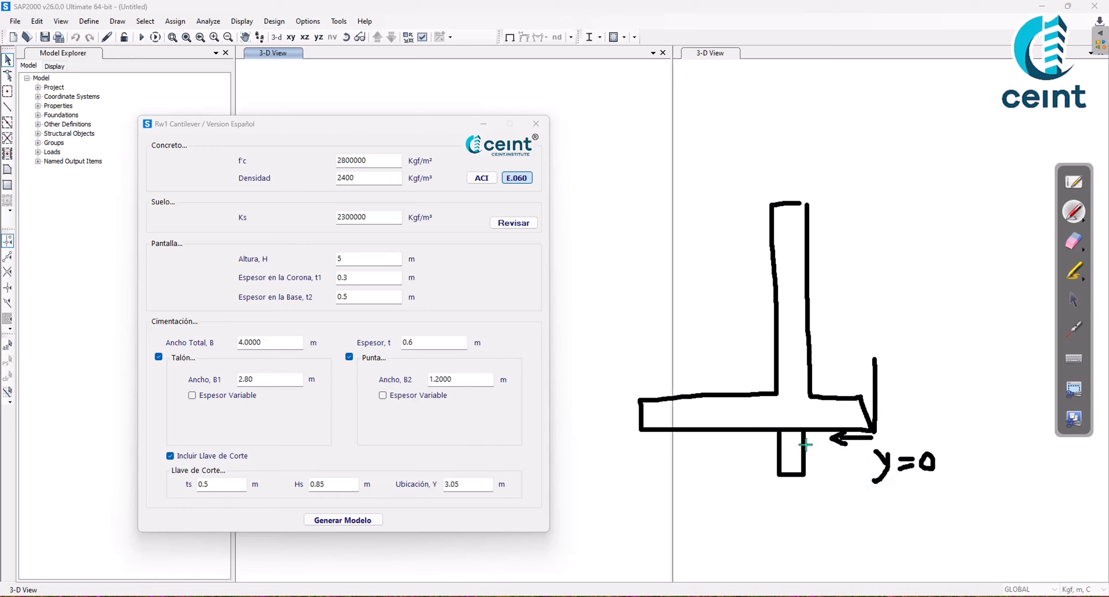
pyautogui.moveTo(876, 499)
pyautogui.mouseDown()
pyautogui.moveTo(881, 525)
pyautogui.moveTo(757, 530)
pyautogui.mouseUp()
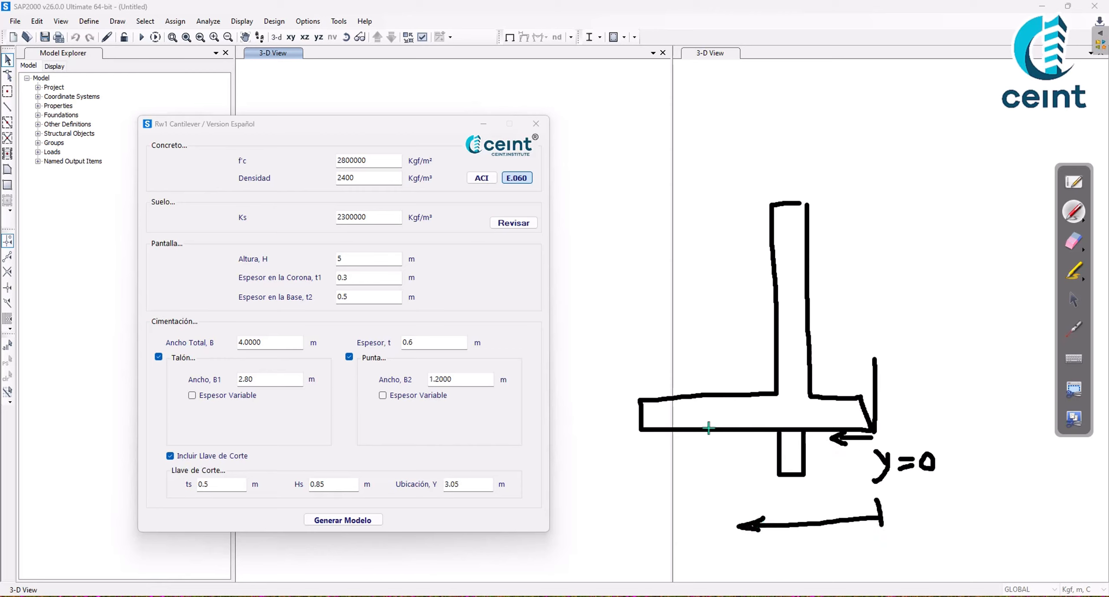
# - Erase the shear key beneath the sketched stem and redraw it beneath the heel
pyautogui.click(1076, 245)
pyautogui.moveTo(787, 476)
pyautogui.mouseDown()
pyautogui.moveTo(797, 465)
pyautogui.moveTo(788, 451)
pyautogui.moveTo(800, 449)
pyautogui.mouseUp()
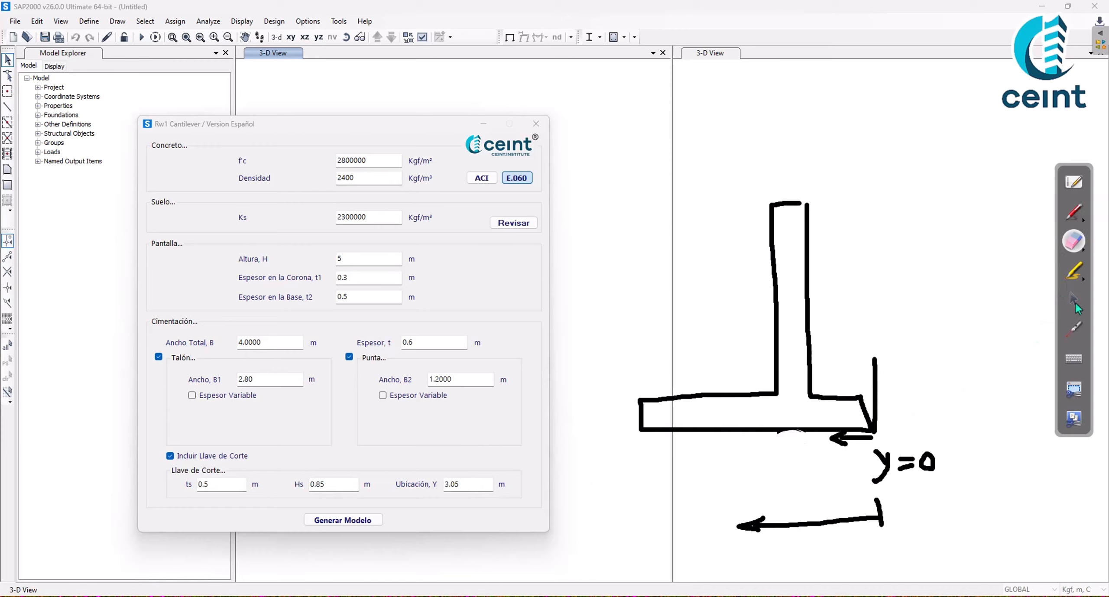
pyautogui.click(1073, 213)
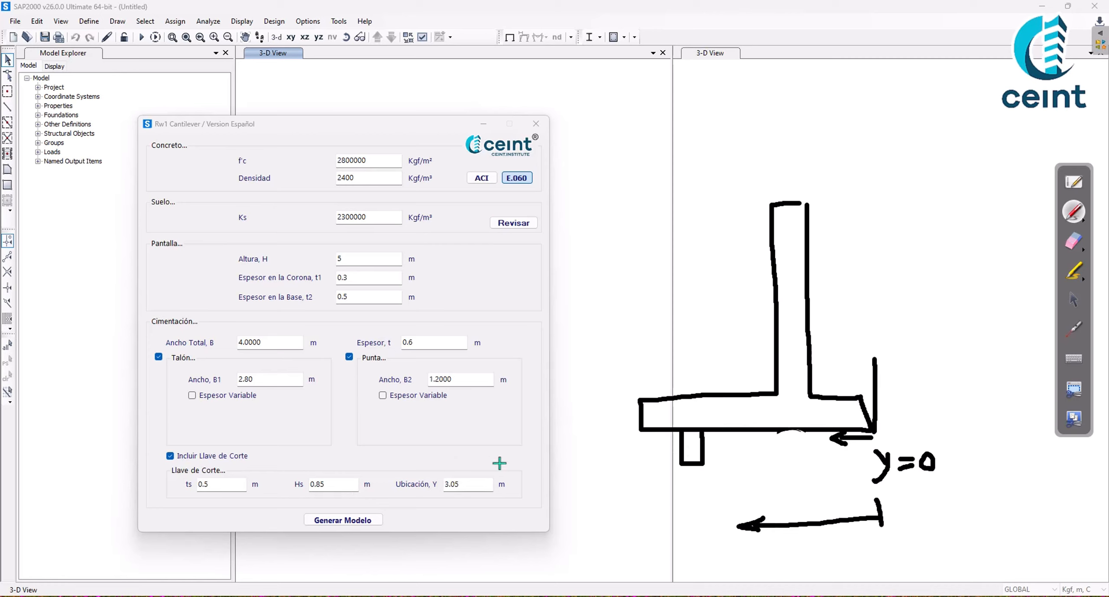
# - Erase the whole wall and shear key sketch and return to the normal pointer
pyautogui.click(1075, 242)
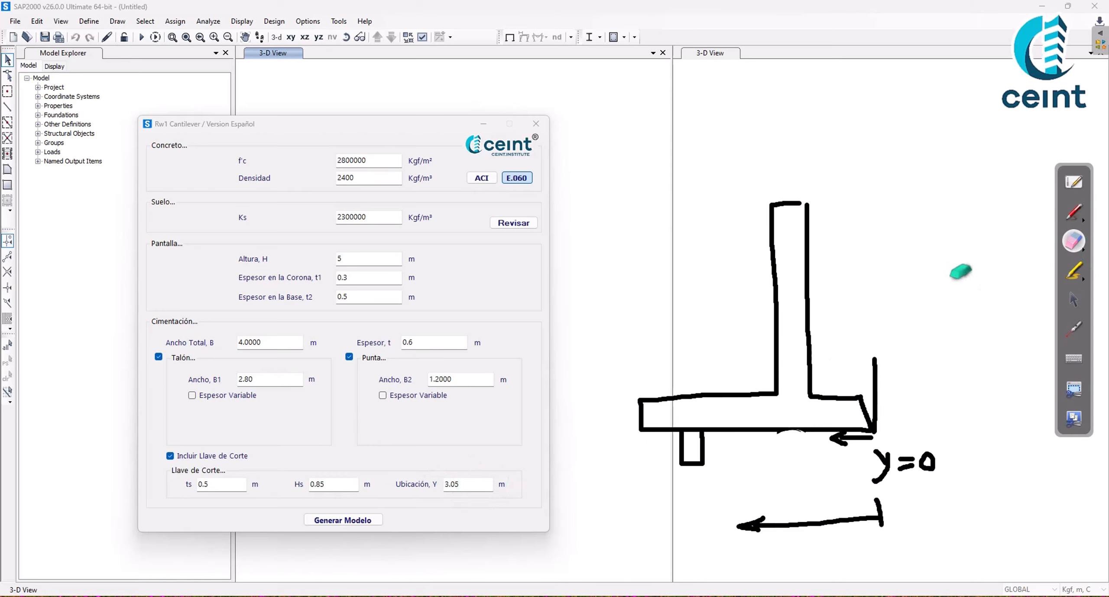
pyautogui.moveTo(845, 273)
pyautogui.mouseDown()
pyautogui.moveTo(826, 205)
pyautogui.moveTo(723, 255)
pyautogui.moveTo(825, 251)
pyautogui.moveTo(829, 354)
pyautogui.moveTo(515, 453)
pyautogui.moveTo(847, 438)
pyautogui.moveTo(692, 508)
pyautogui.moveTo(896, 492)
pyautogui.moveTo(706, 391)
pyautogui.moveTo(767, 342)
pyautogui.mouseUp()
pyautogui.click(1065, 301)
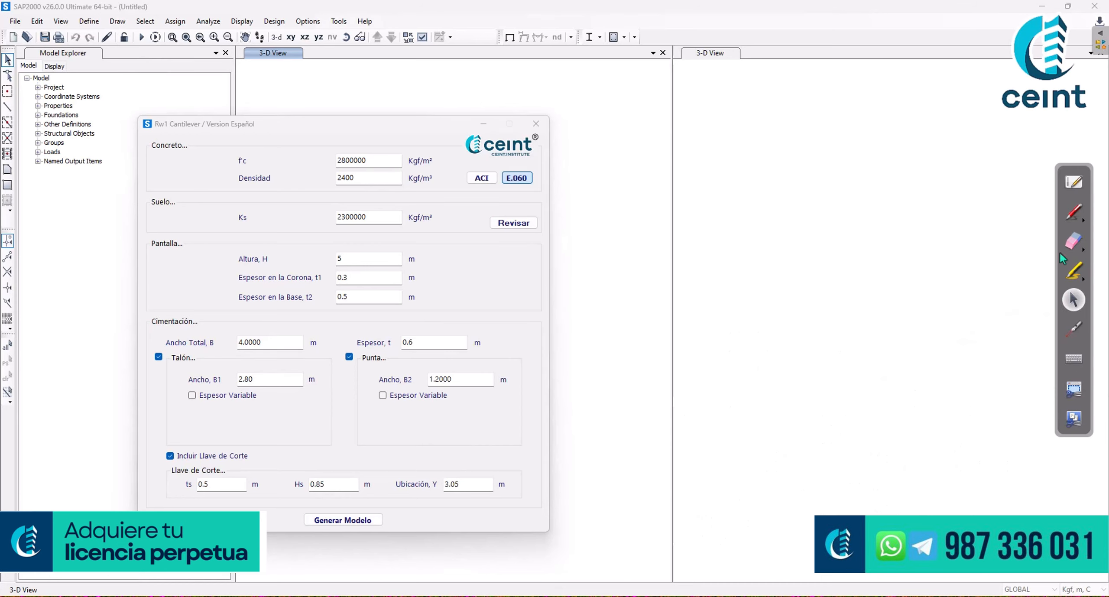
# - Disable Incluir Llave de Corte and reposition the Rw1 Cantilever dialog over the two 3-D views
pyautogui.moveTo(1068, 170); pyautogui.dragTo(1076, 165)
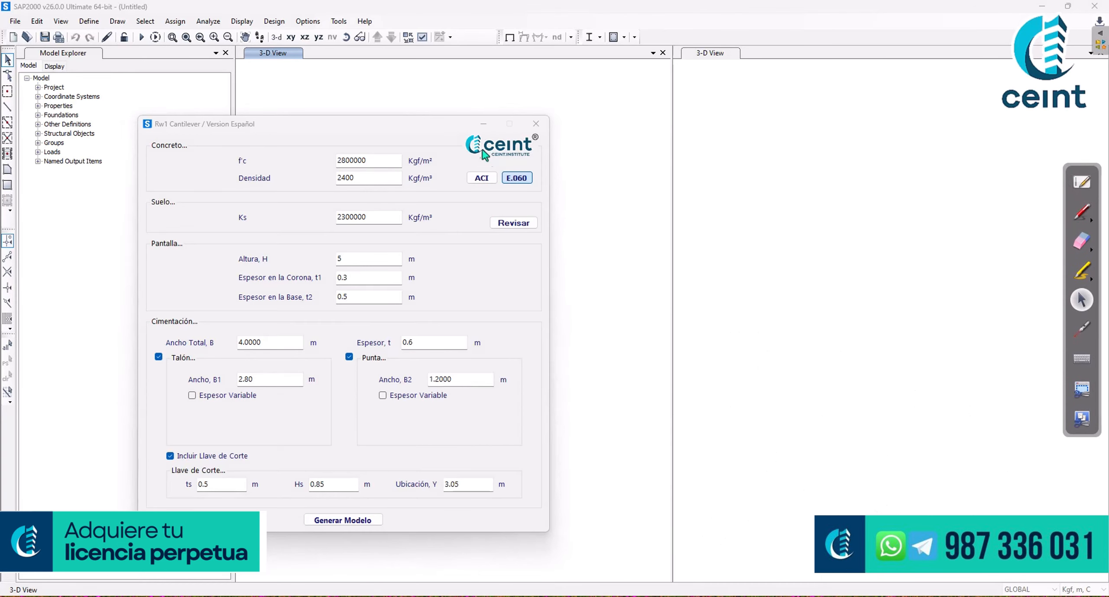
pyautogui.moveTo(453, 130); pyautogui.dragTo(497, 131)
pyautogui.click(223, 457)
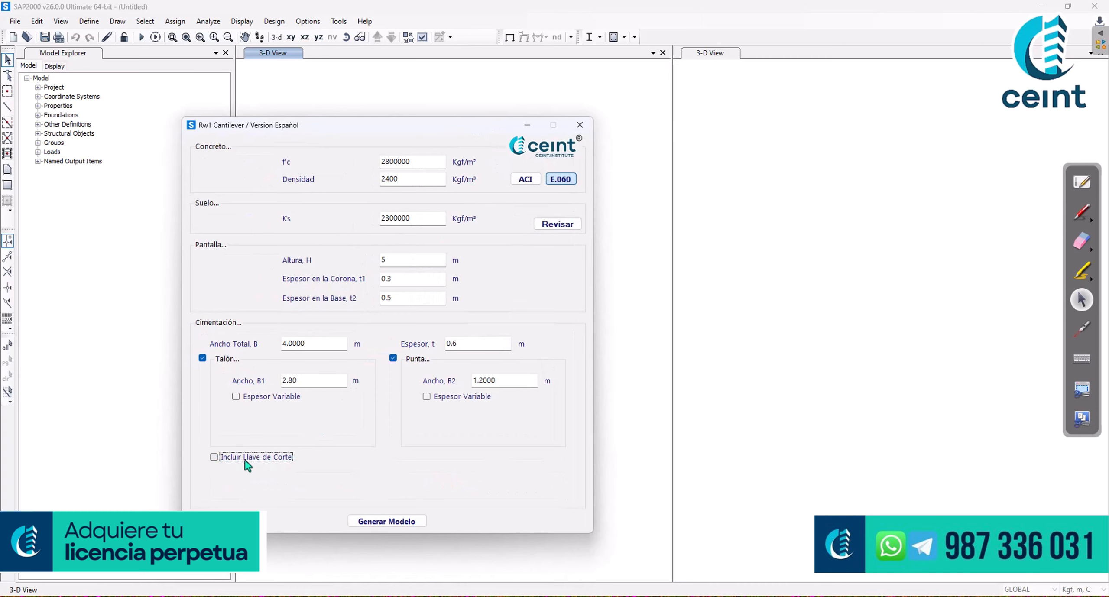
pyautogui.moveTo(381, 134); pyautogui.dragTo(546, 126)
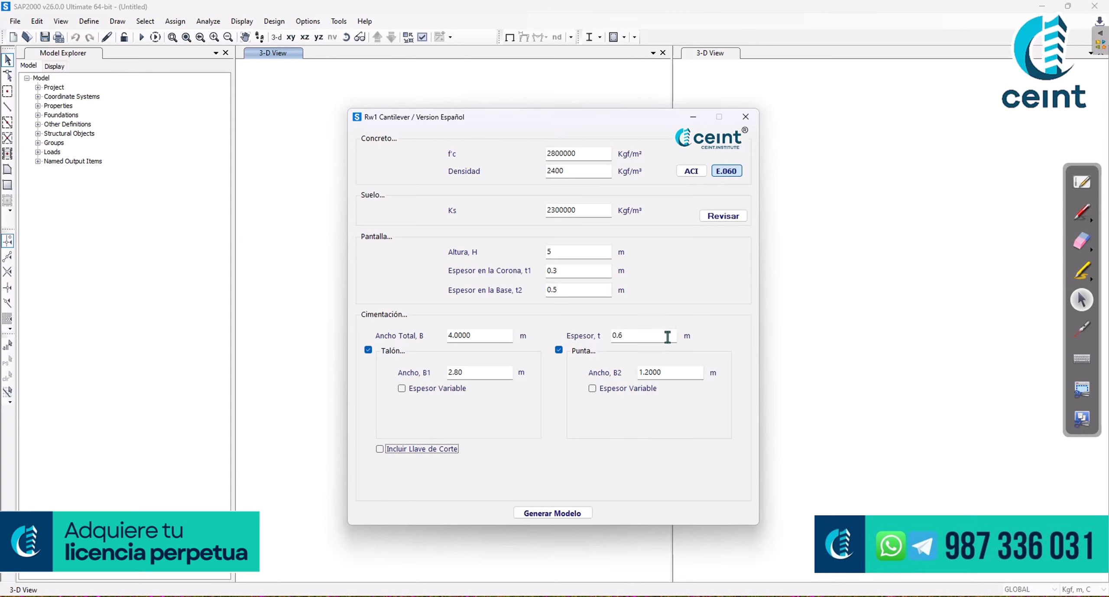
# - Tick the f'c and Densidad values with the pen, circle the ACI and E.060 options, and add arrows to both
pyautogui.click(1082, 211)
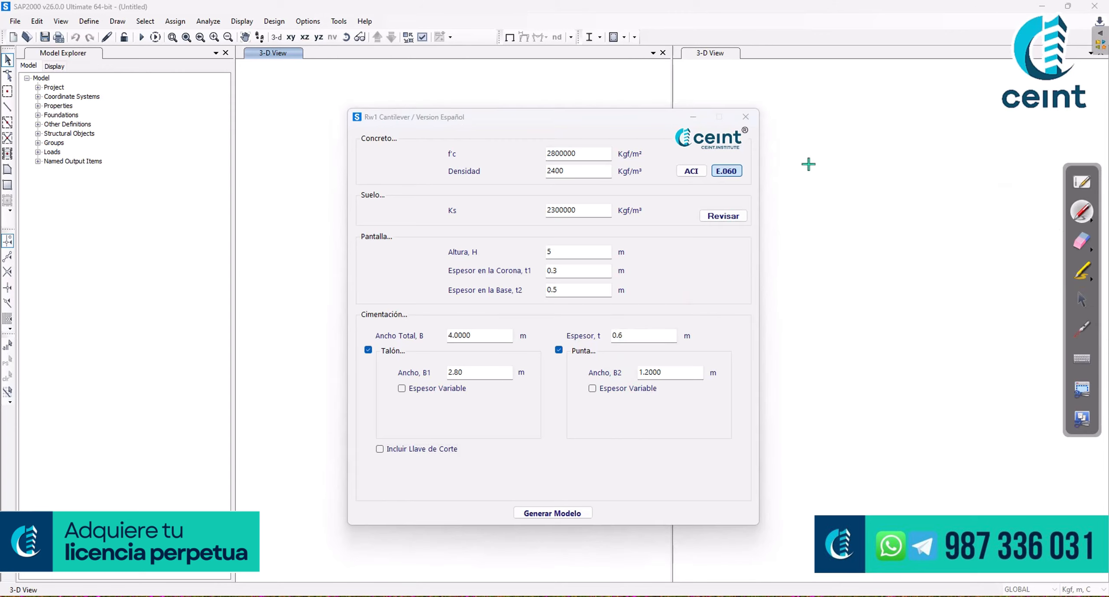
pyautogui.moveTo(761, 159)
pyautogui.mouseDown()
pyautogui.moveTo(742, 151)
pyautogui.moveTo(672, 165)
pyautogui.moveTo(714, 186)
pyautogui.moveTo(766, 162)
pyautogui.mouseUp()
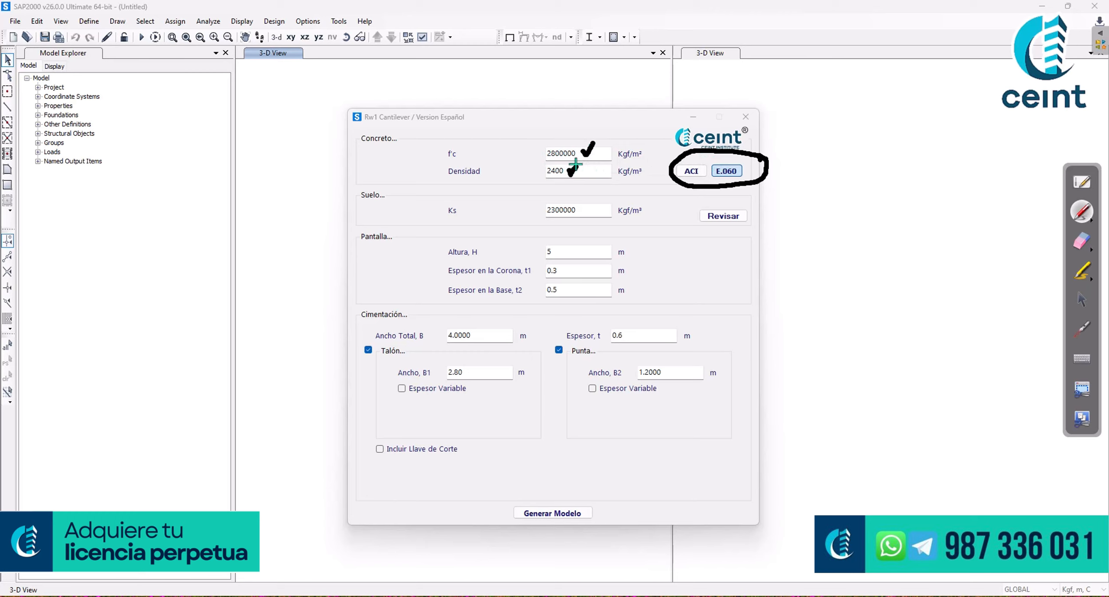
pyautogui.click(679, 199)
pyautogui.click(726, 205)
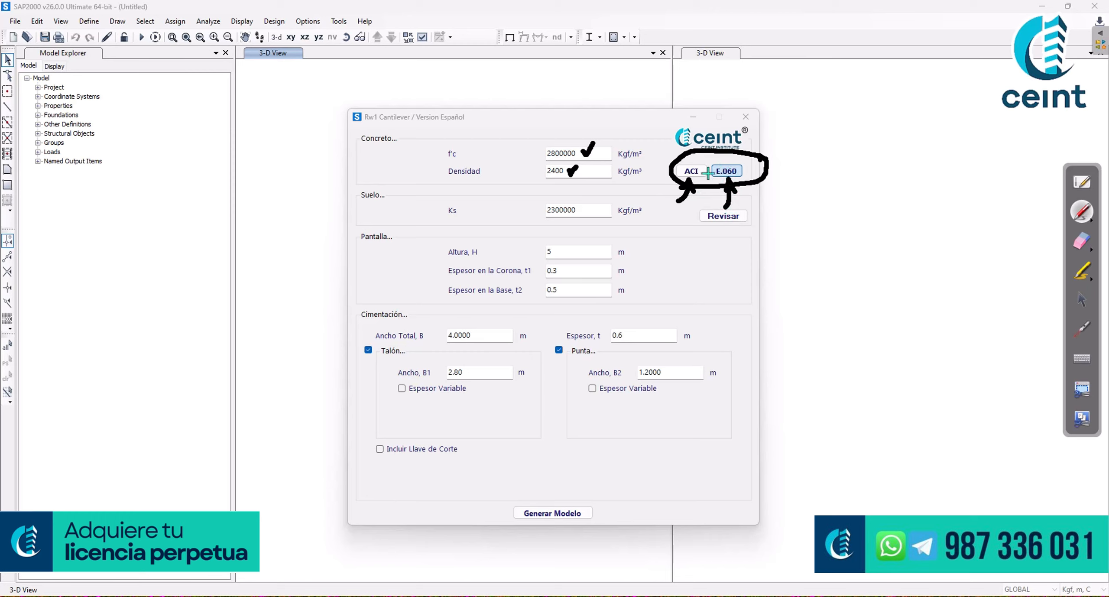
# - Erase the ticks, circle and arrows around the concrete values and the ACI and E.060 options, and restore the normal pointer
pyautogui.click(1082, 241)
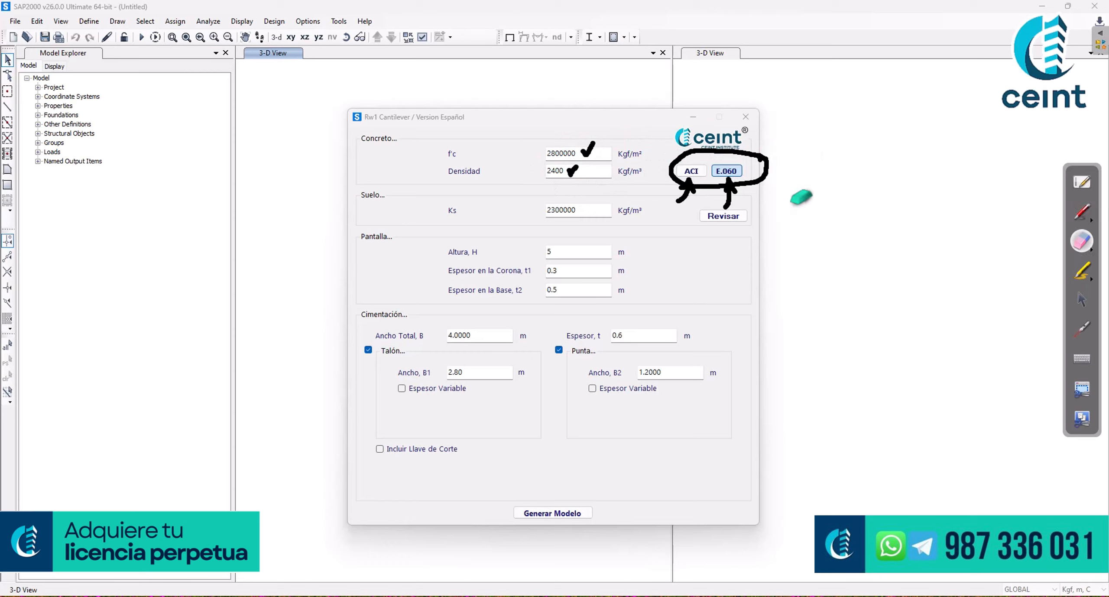
pyautogui.moveTo(799, 193)
pyautogui.mouseDown()
pyautogui.moveTo(755, 144)
pyautogui.moveTo(732, 149)
pyautogui.moveTo(759, 191)
pyautogui.mouseUp()
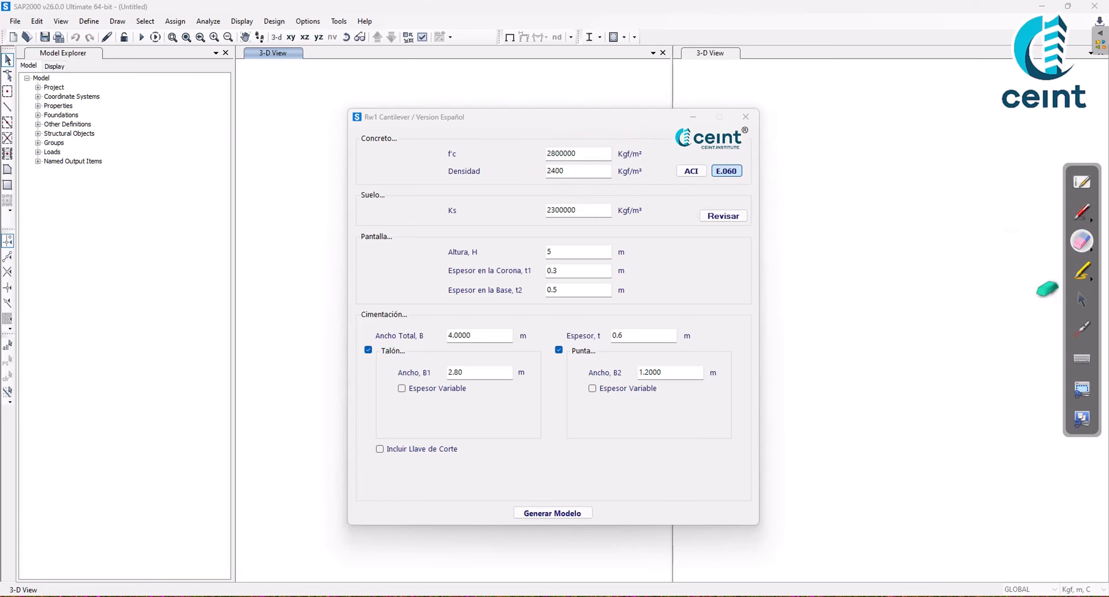
pyautogui.click(1081, 302)
pyautogui.moveTo(1097, 175); pyautogui.dragTo(1095, 174)
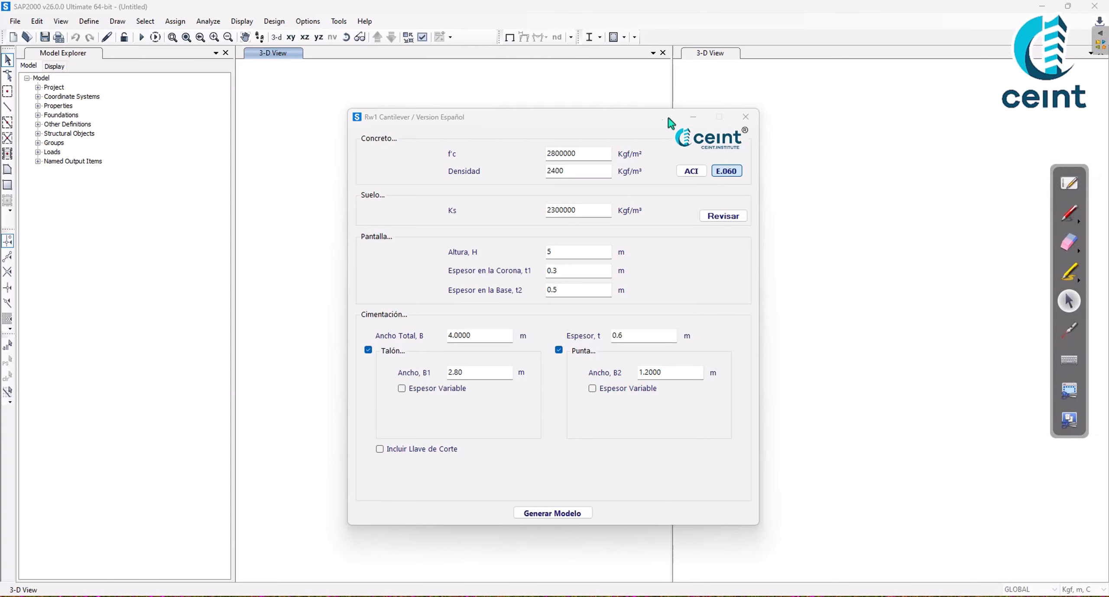
# - Reposition the Rw1 Cantilever dialog over the 3-D view next to the Model Explorer, leaving the other 3-D view uncovered
pyautogui.moveTo(623, 124); pyautogui.dragTo(487, 124)
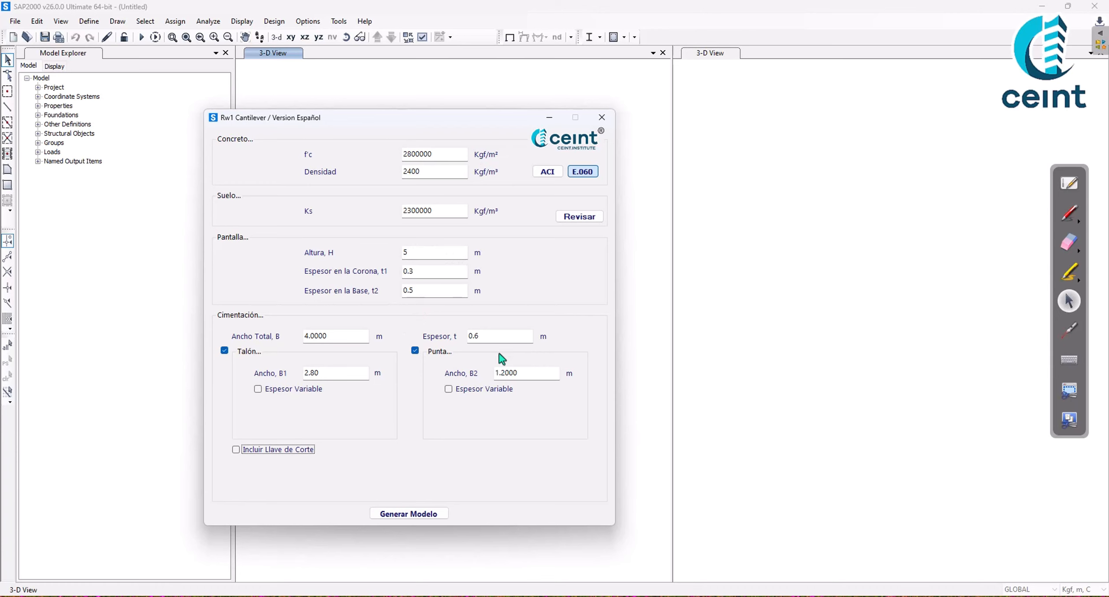
pyautogui.moveTo(447, 123)
pyautogui.mouseDown()
pyautogui.moveTo(444, 156)
pyautogui.moveTo(445, 115)
pyautogui.moveTo(383, 173)
pyautogui.moveTo(715, 176)
pyautogui.moveTo(476, 170)
pyautogui.moveTo(444, 151)
pyautogui.moveTo(450, 138)
pyautogui.mouseUp()
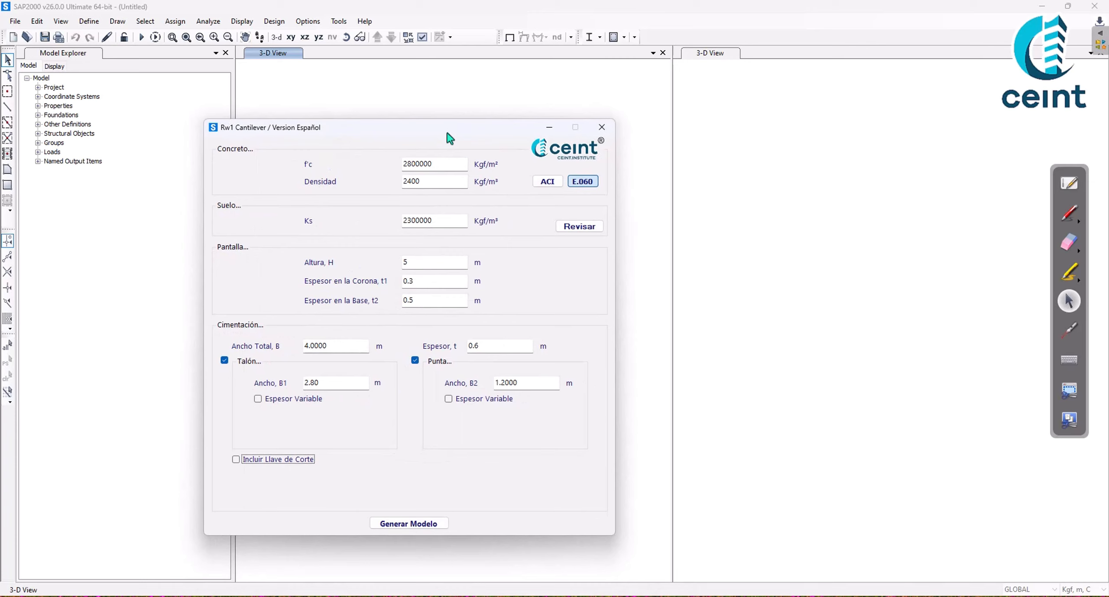
pyautogui.moveTo(450, 138); pyautogui.dragTo(456, 112)
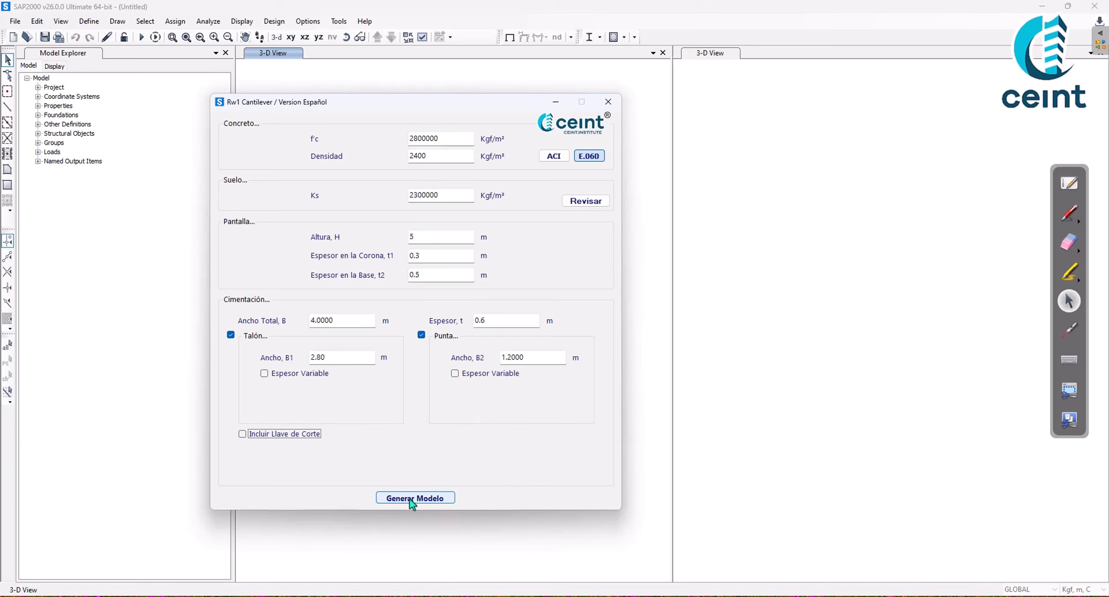
pyautogui.moveTo(463, 111); pyautogui.dragTo(482, 128)
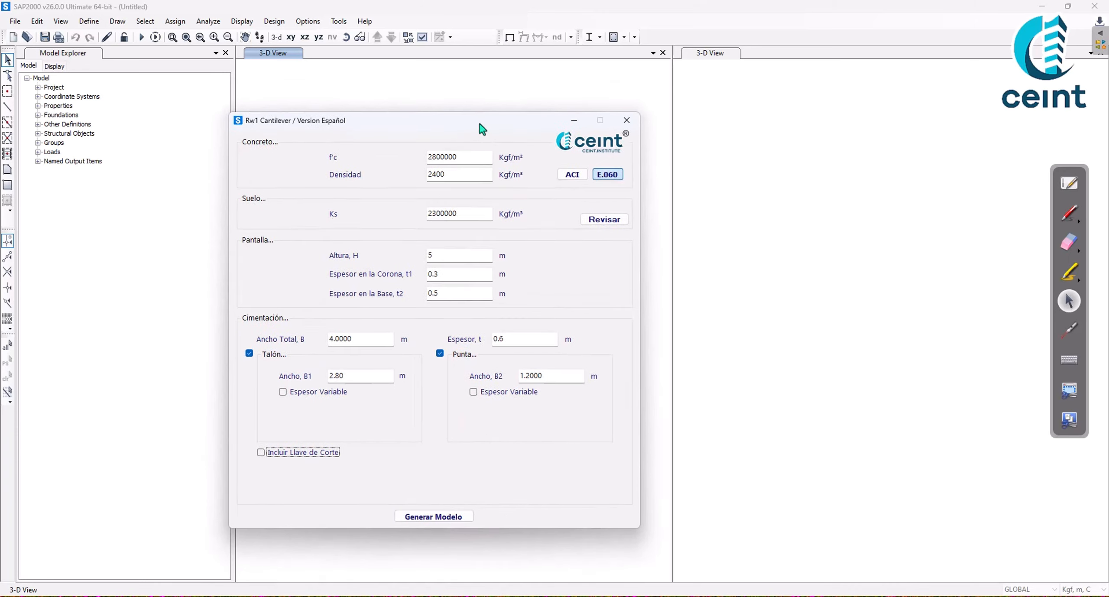